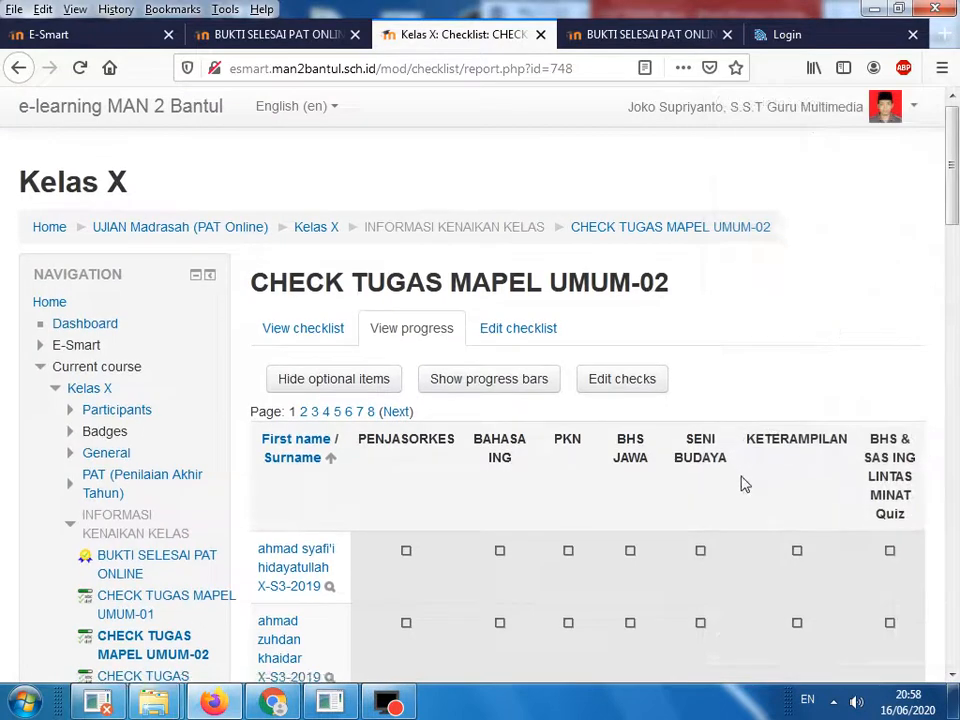
# Look through the students and subject columns in the CHECK TUGAS MAPEL UMUM-02 progress report.
pyautogui.scroll(4, 741, 484)
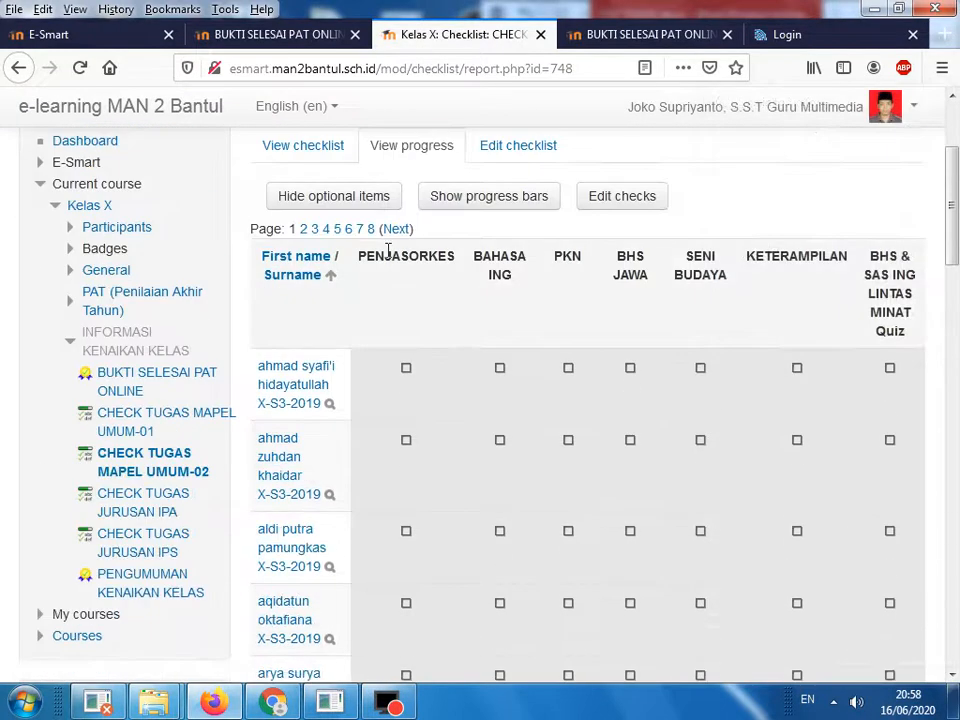
pyautogui.scroll(-15, 953, 204)
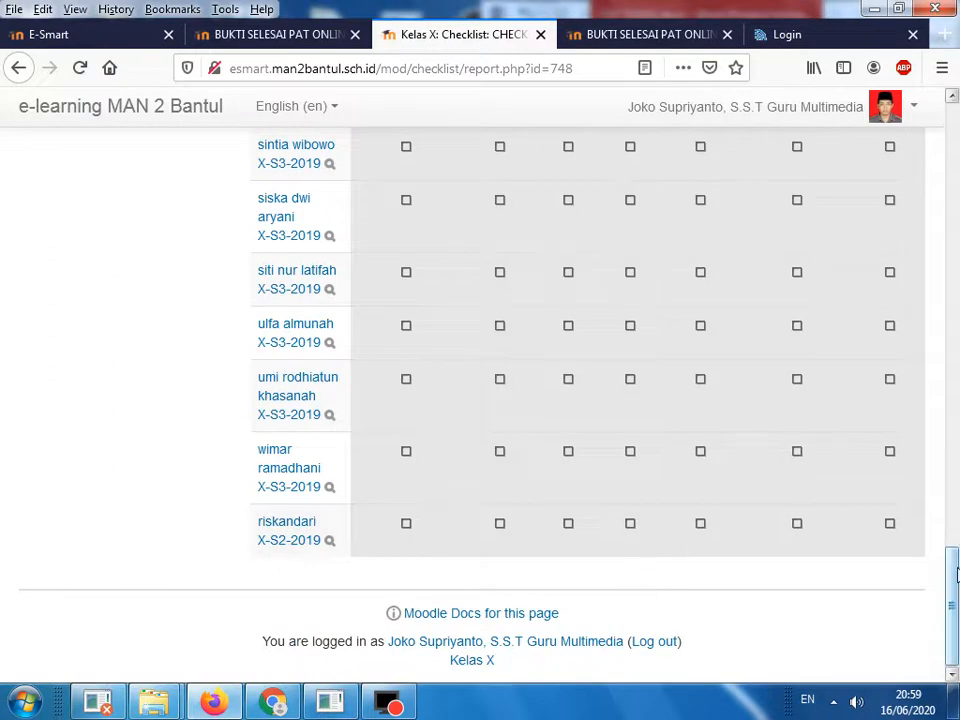
pyautogui.scroll(15, 957, 484)
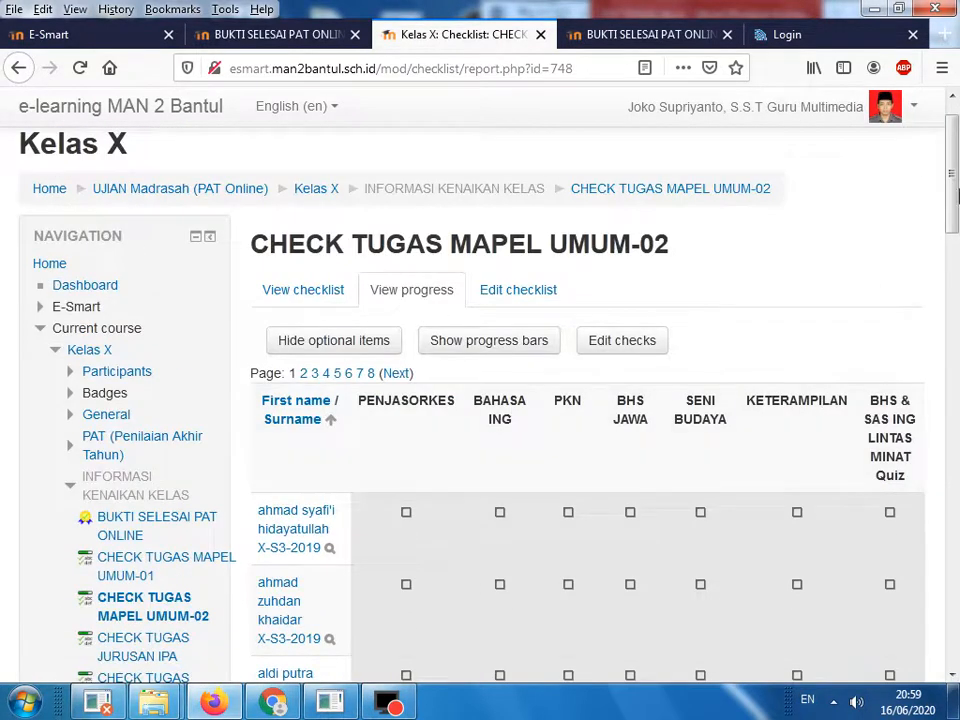
pyautogui.click(942, 68)
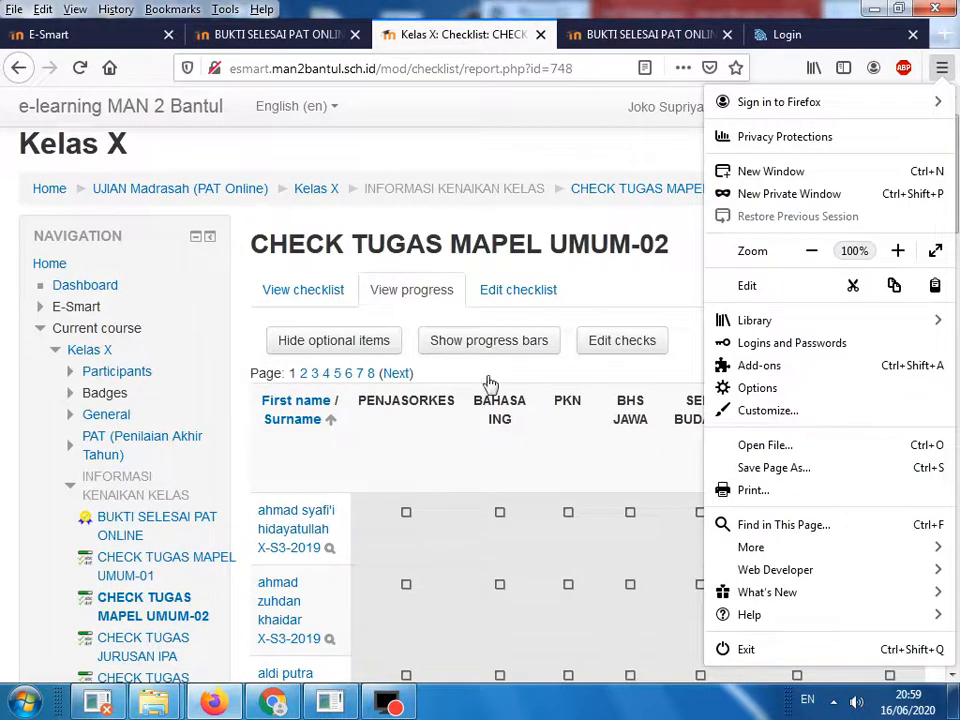
pyautogui.click(523, 493)
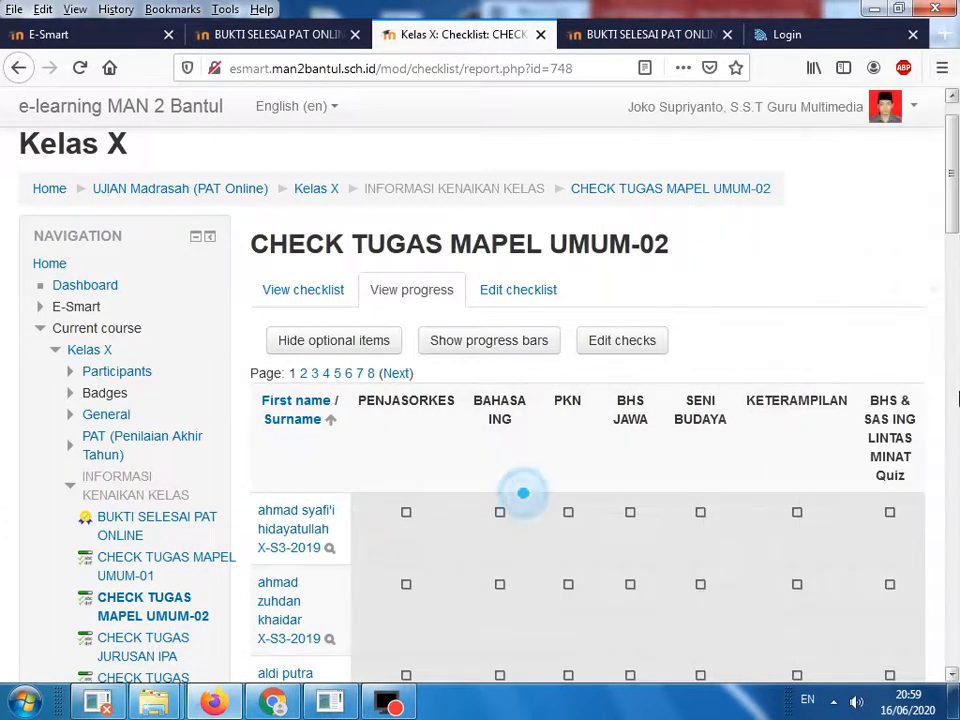
pyautogui.moveTo(956, 226); pyautogui.dragTo(956, 681)
pyautogui.moveTo(956, 590); pyautogui.dragTo(956, 130)
# Reduce the browser's page zoom to 80% so that more of the progress report fits on screen.
pyautogui.click(942, 68)
pyautogui.click(812, 250)
pyautogui.click(812, 250)
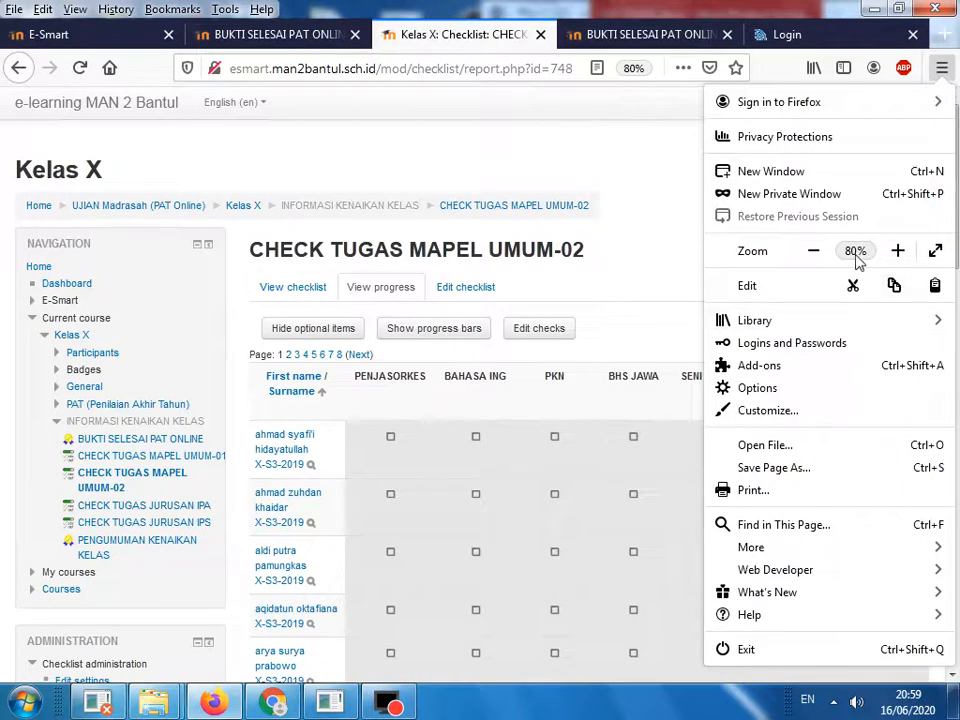
pyautogui.click(814, 252)
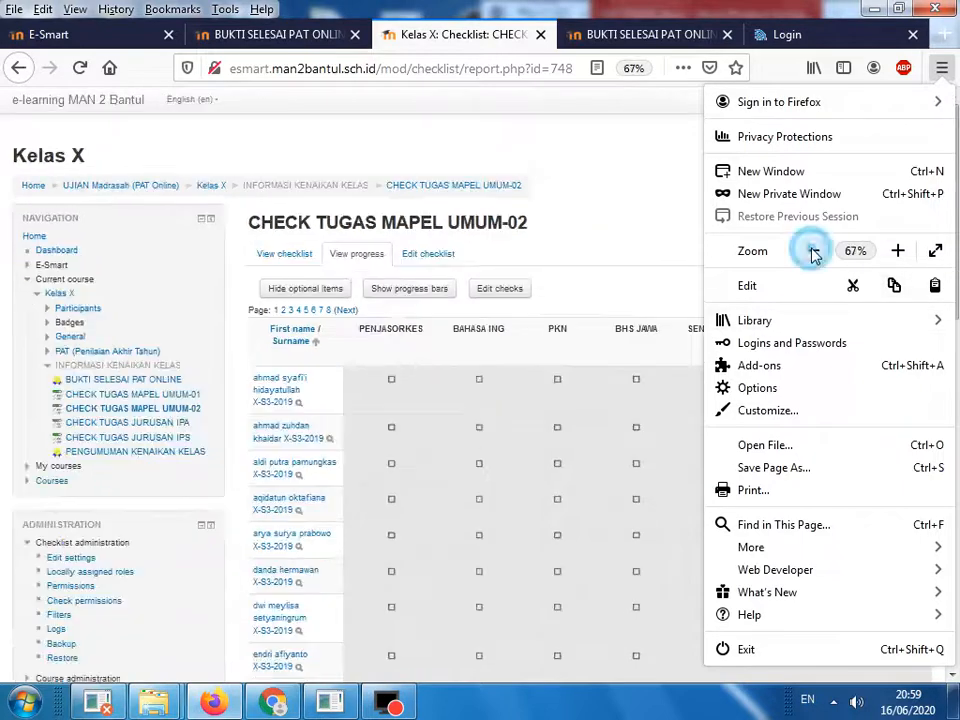
pyautogui.click(899, 252)
pyautogui.click(611, 152)
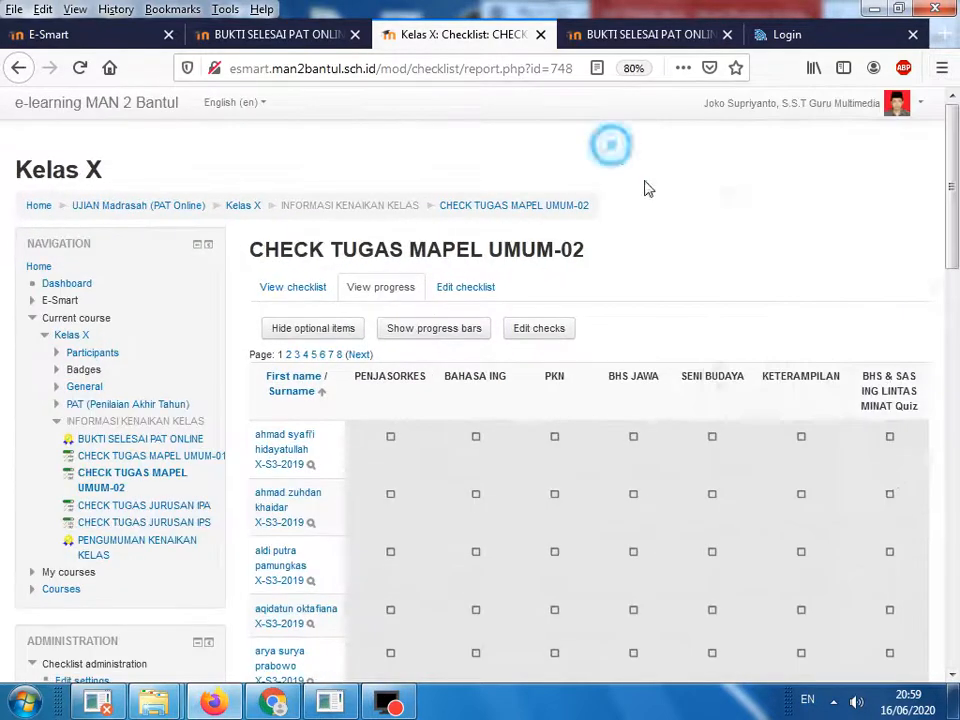
# Sort the student list by surname in descending order and switch it back to ascending order.
pyautogui.scroll(-2, 955, 218)
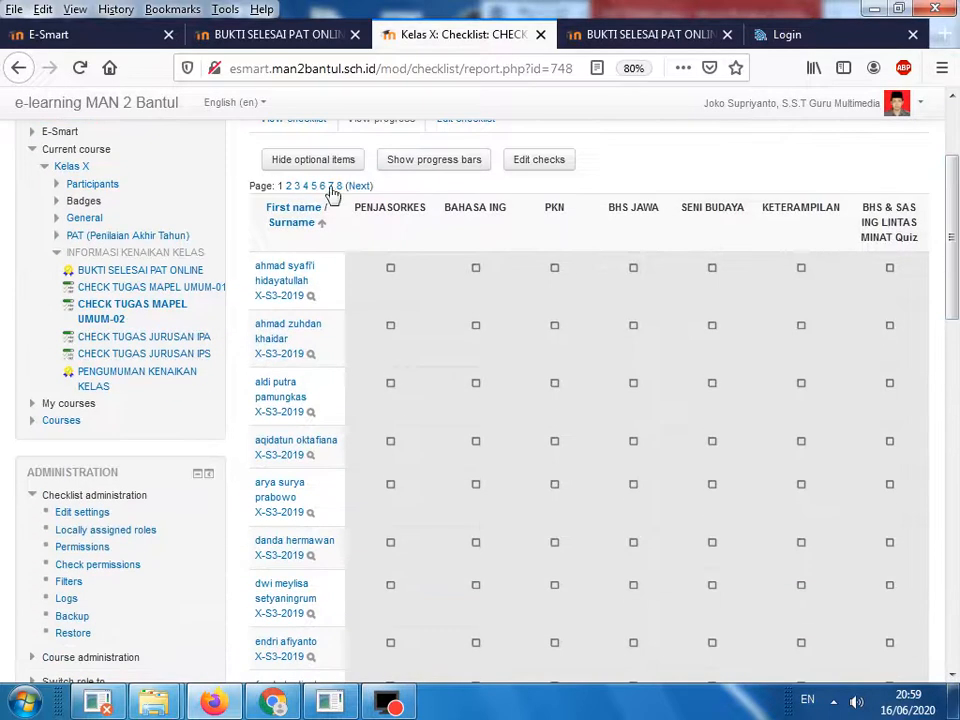
pyautogui.scroll(1, 452, 331)
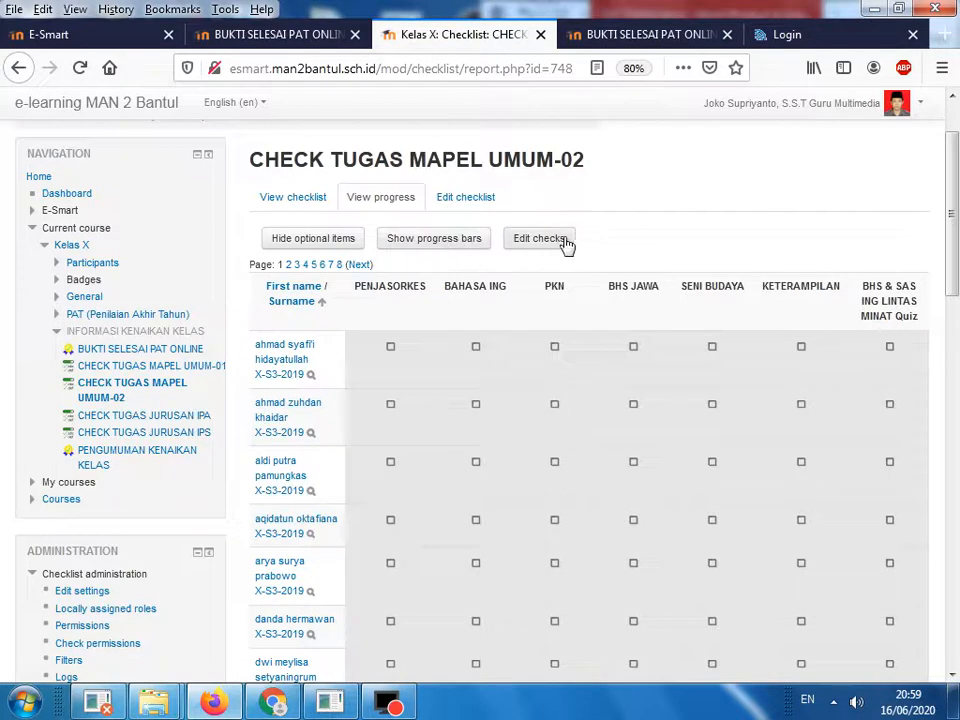
pyautogui.click(298, 303)
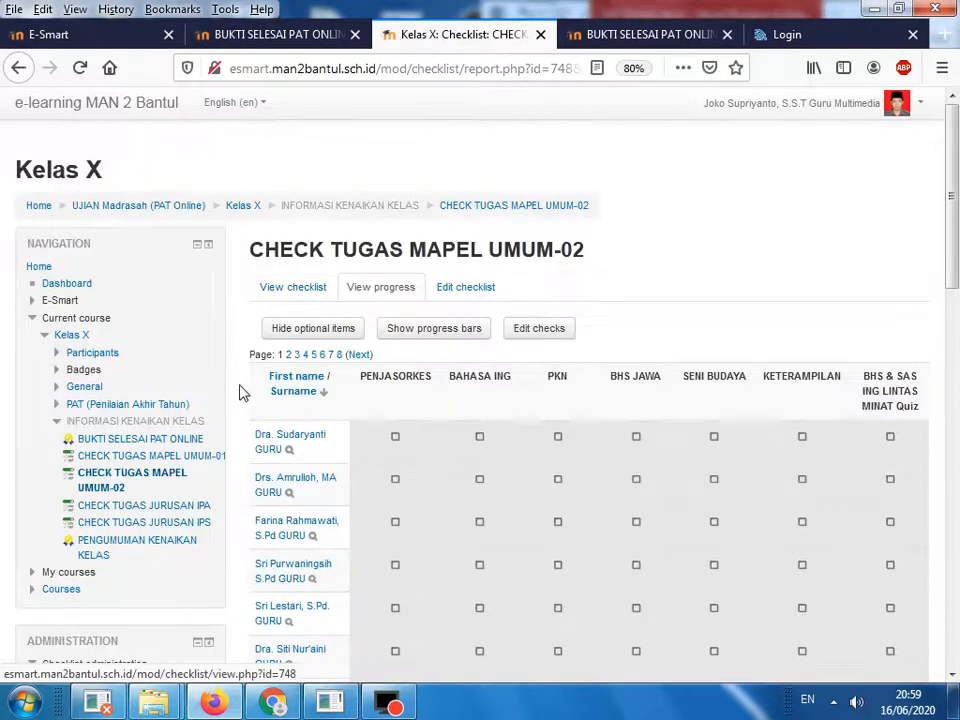
pyautogui.click(300, 393)
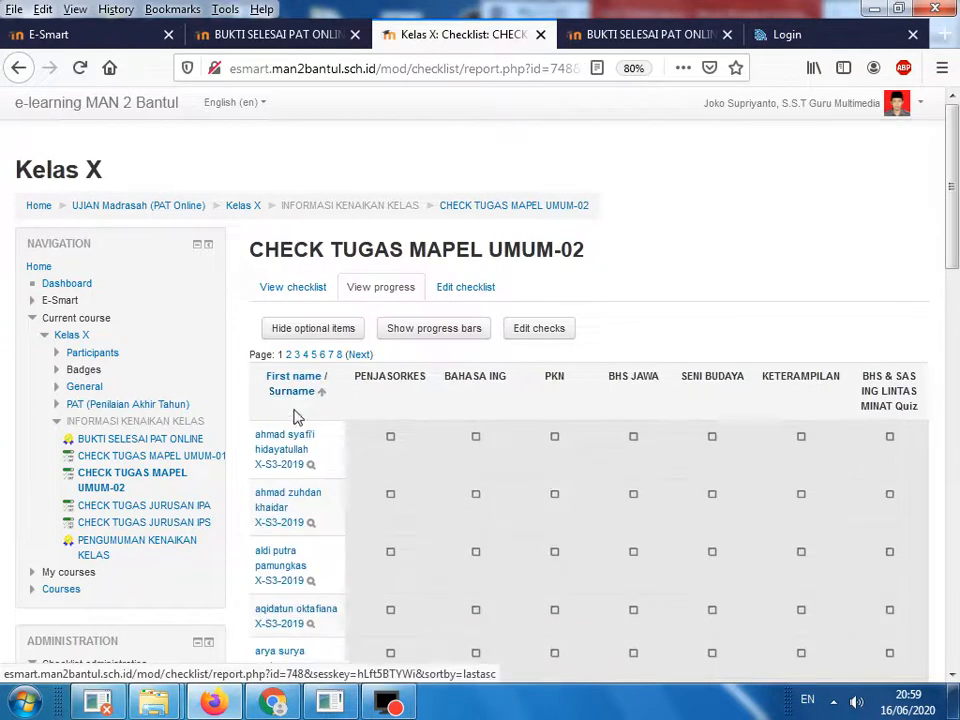
# Review which class groups are listed on page 1 and page 2 of the progress report.
pyautogui.scroll(-10, 300, 480)
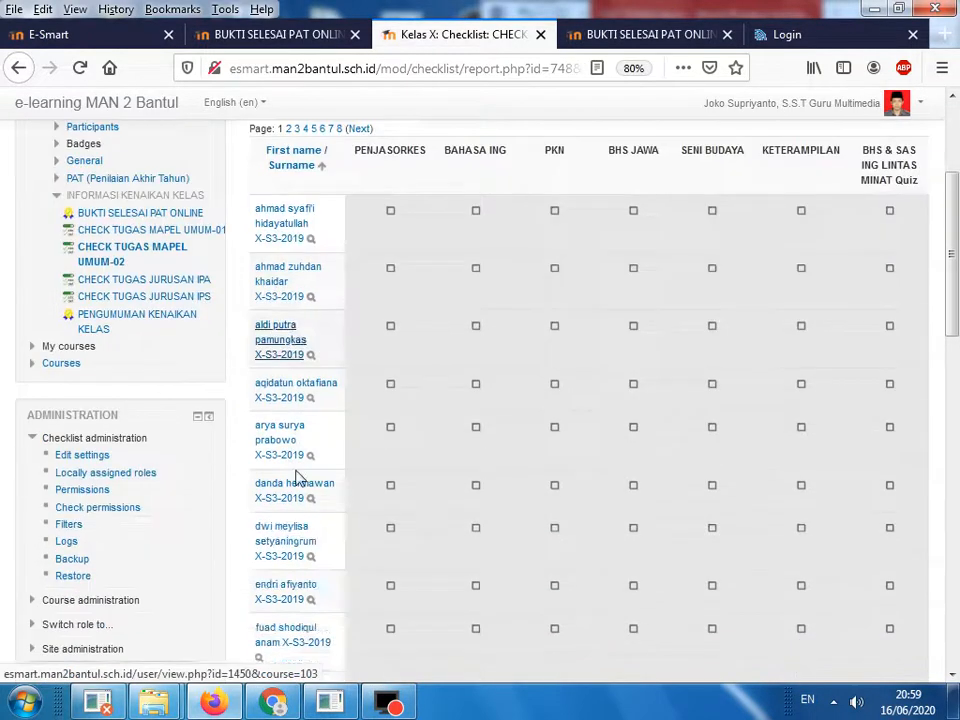
pyautogui.scroll(-5, 303, 481)
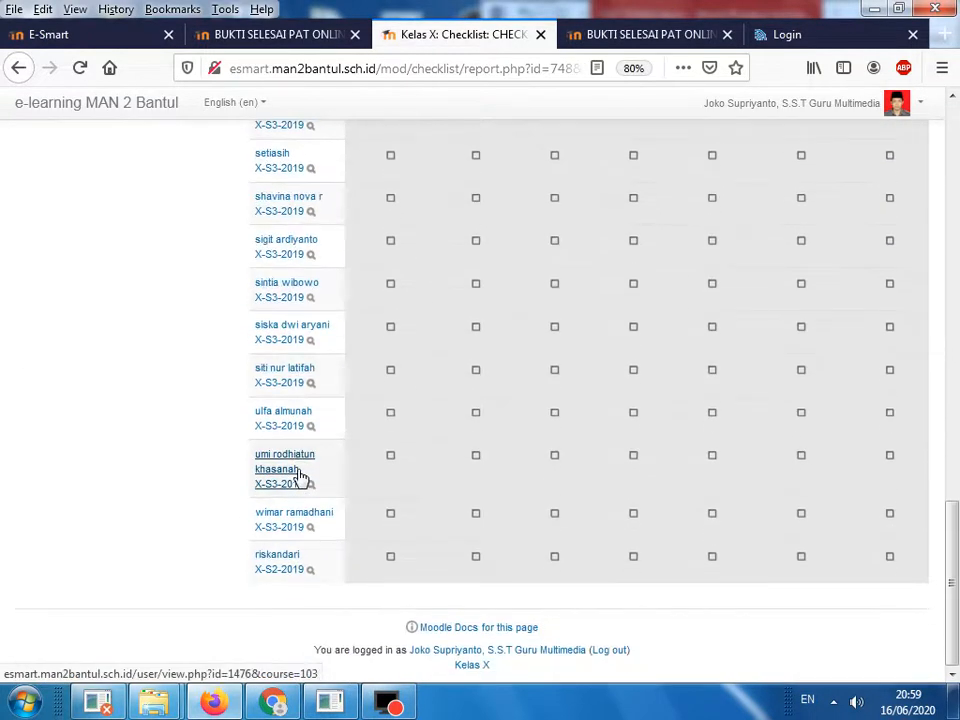
pyautogui.click(300, 568)
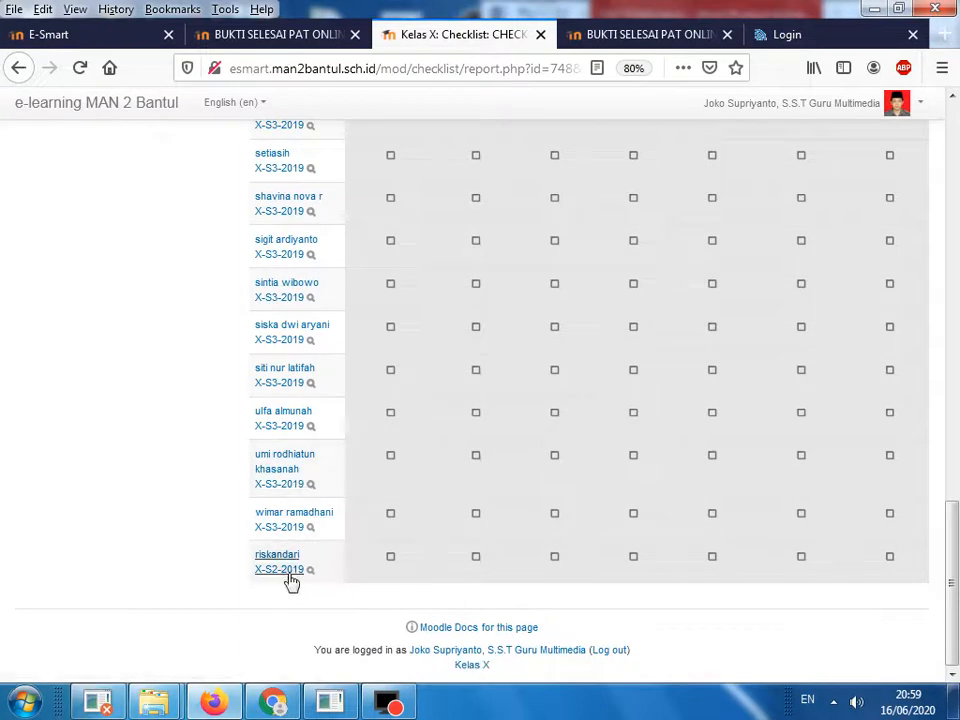
pyautogui.moveTo(955, 523); pyautogui.dragTo(936, 165)
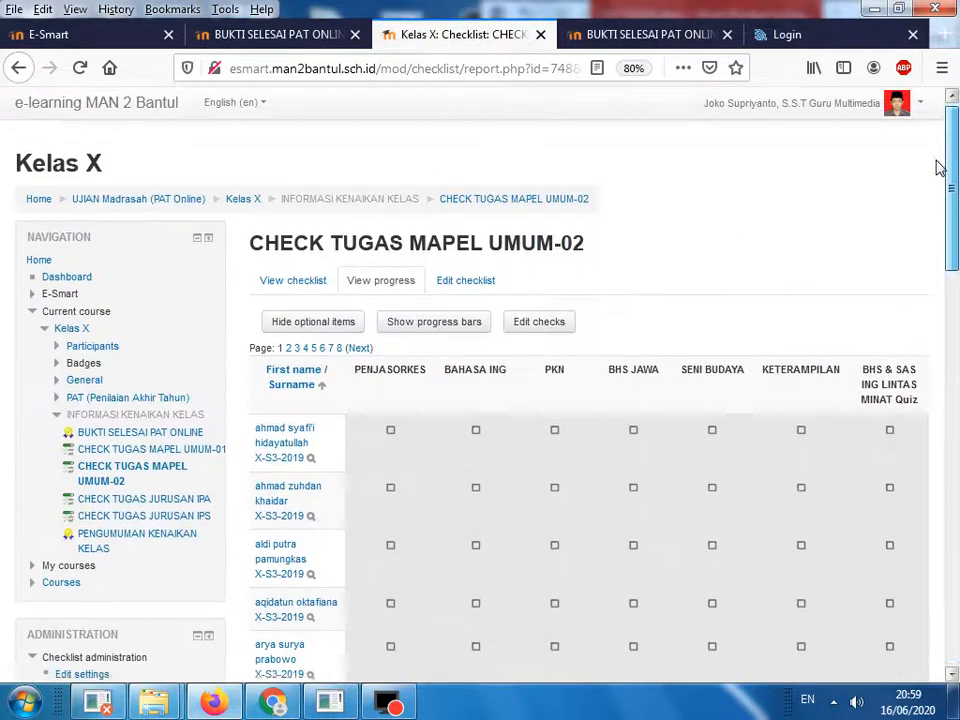
pyautogui.click(288, 355)
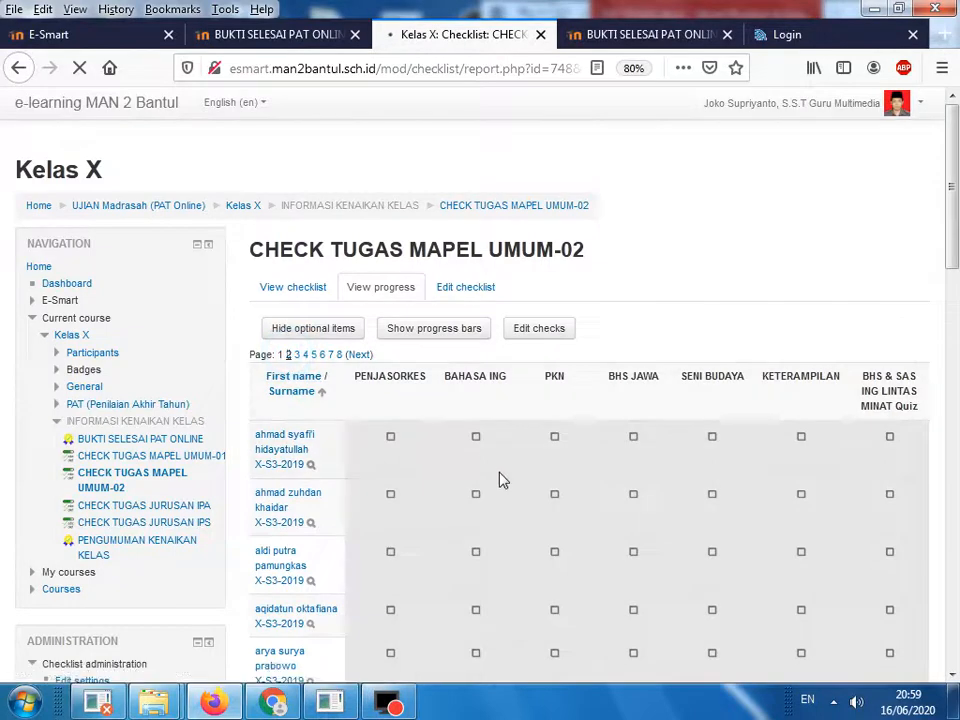
pyautogui.scroll(-5, 499, 481)
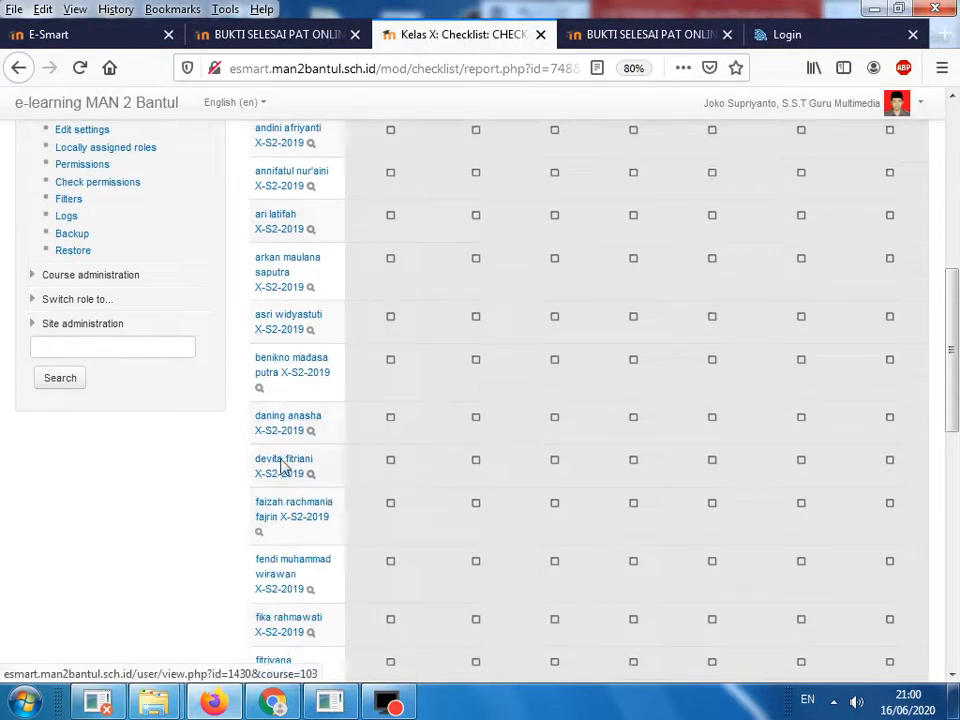
pyautogui.moveTo(953, 345); pyautogui.dragTo(955, 200)
# Switch the progress report to check editing, open page 2 of the student list and look through its rows.
pyautogui.click(546, 330)
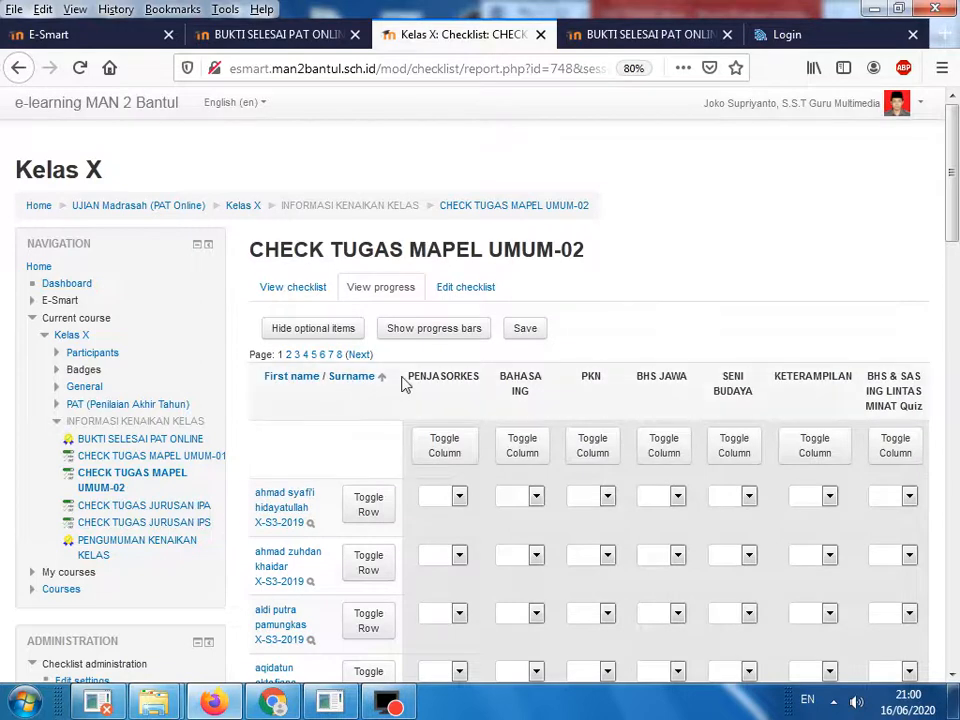
pyautogui.scroll(-8, 354, 435)
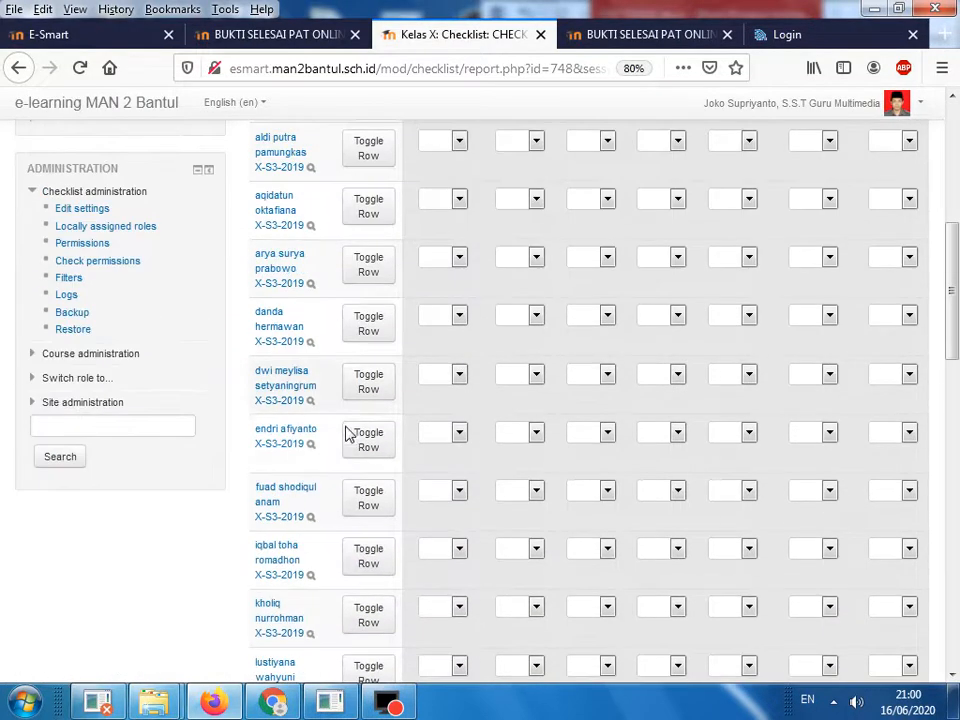
pyautogui.scroll(8, 348, 433)
pyautogui.click(288, 277)
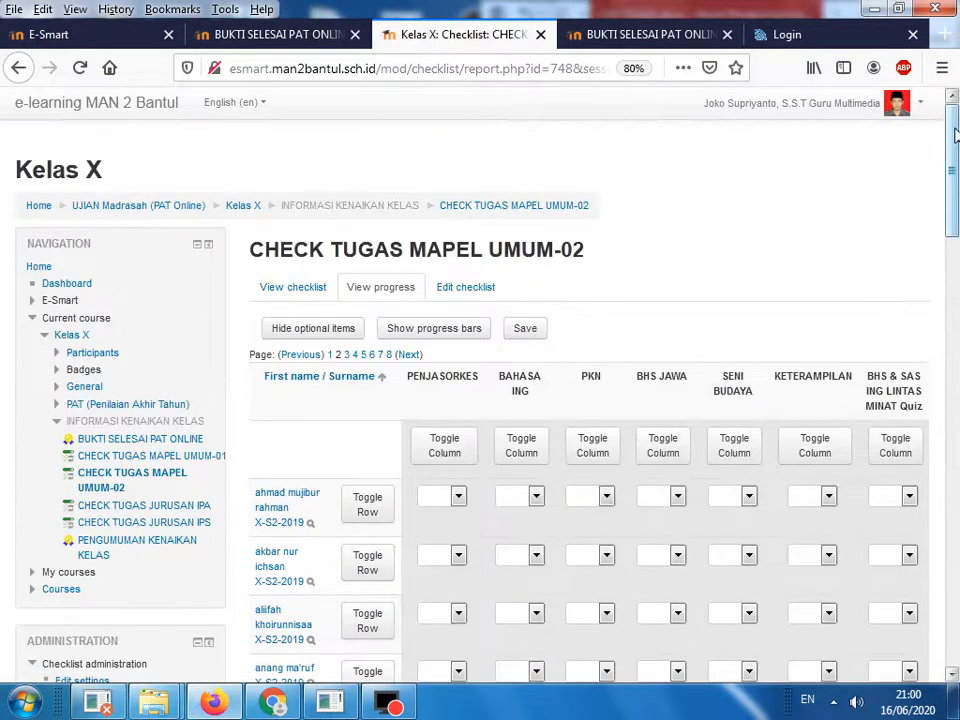
pyautogui.moveTo(953, 135); pyautogui.dragTo(950, 585)
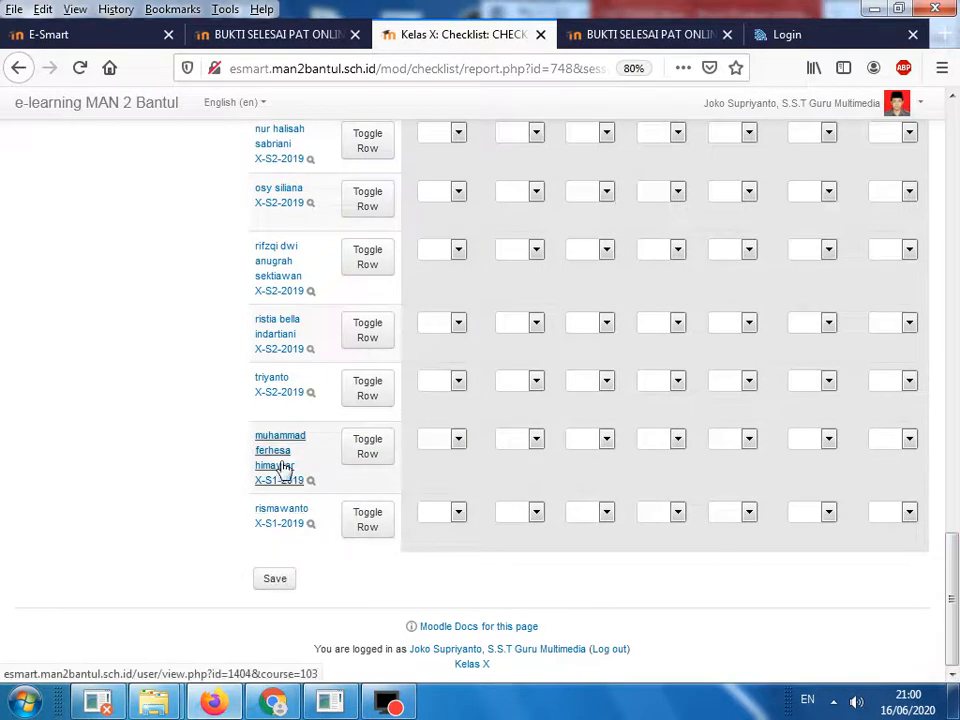
pyautogui.moveTo(955, 574); pyautogui.dragTo(955, 165)
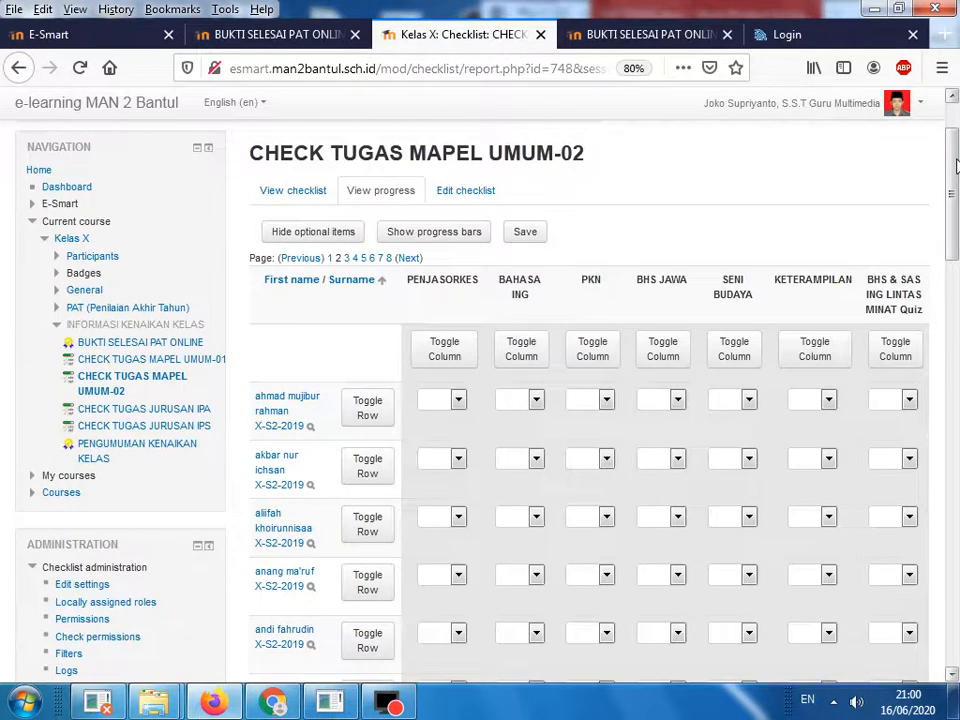
# Set the first student's PKN check to Yes and change it to No.
pyautogui.click(604, 400)
pyautogui.click(590, 421)
pyautogui.click(604, 457)
pyautogui.click(604, 398)
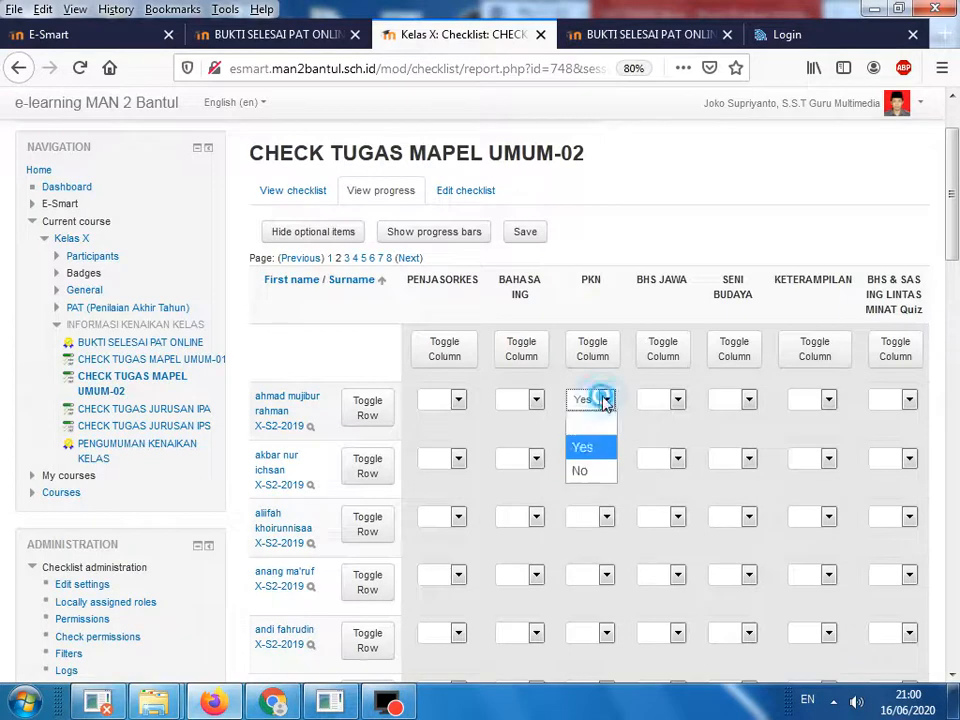
pyautogui.click(583, 469)
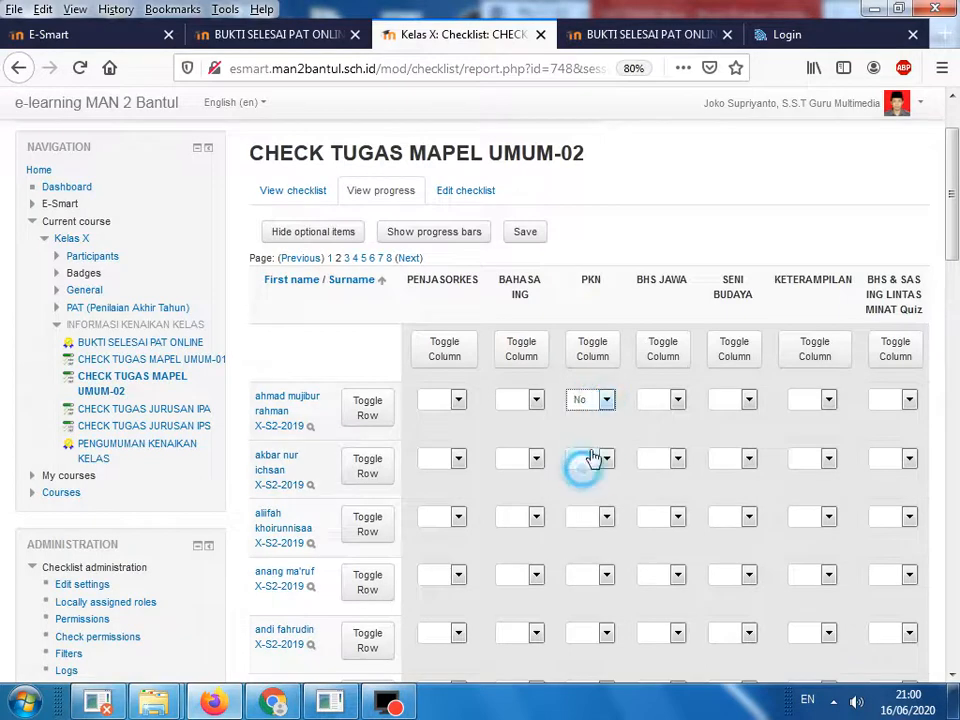
# Toggle the whole PKN column between Yes and blank for all students on the page, leaving it blank.
pyautogui.click(594, 355)
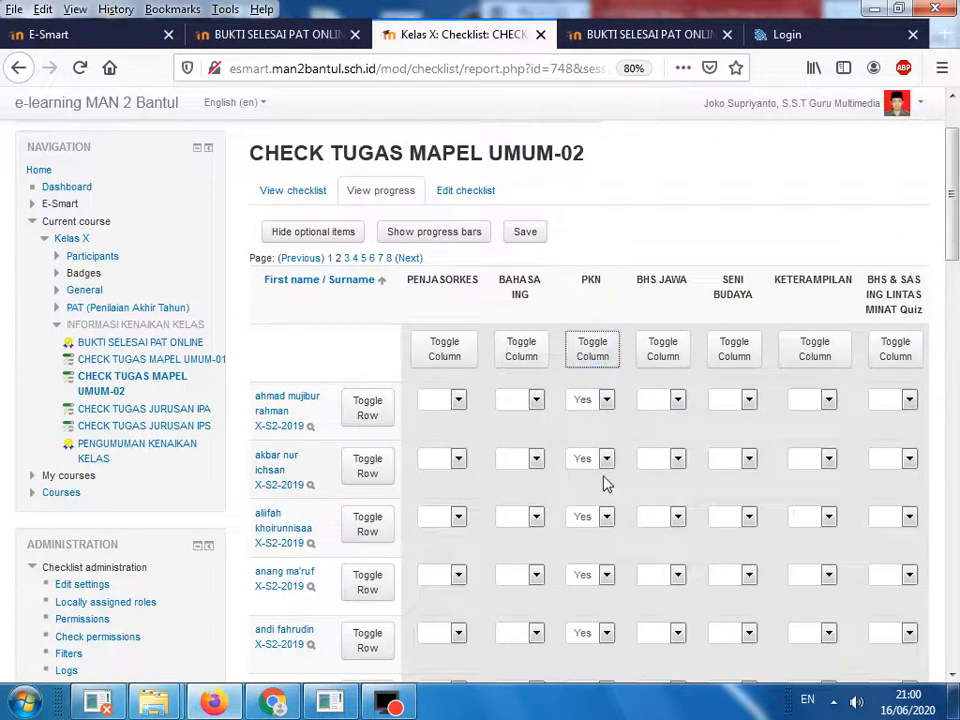
pyautogui.click(596, 354)
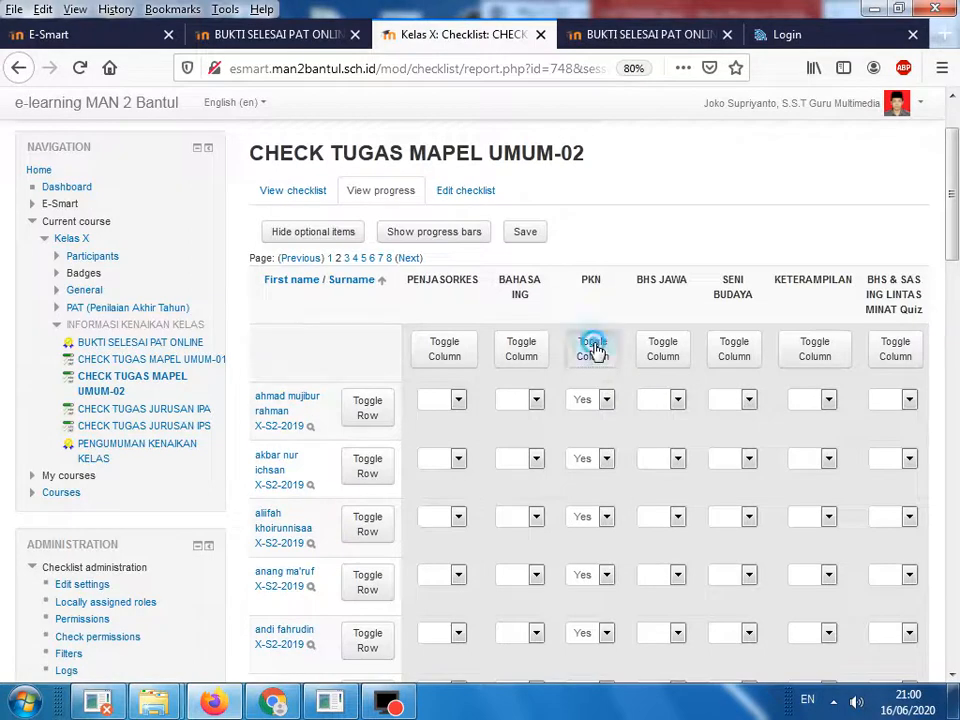
pyautogui.click(594, 355)
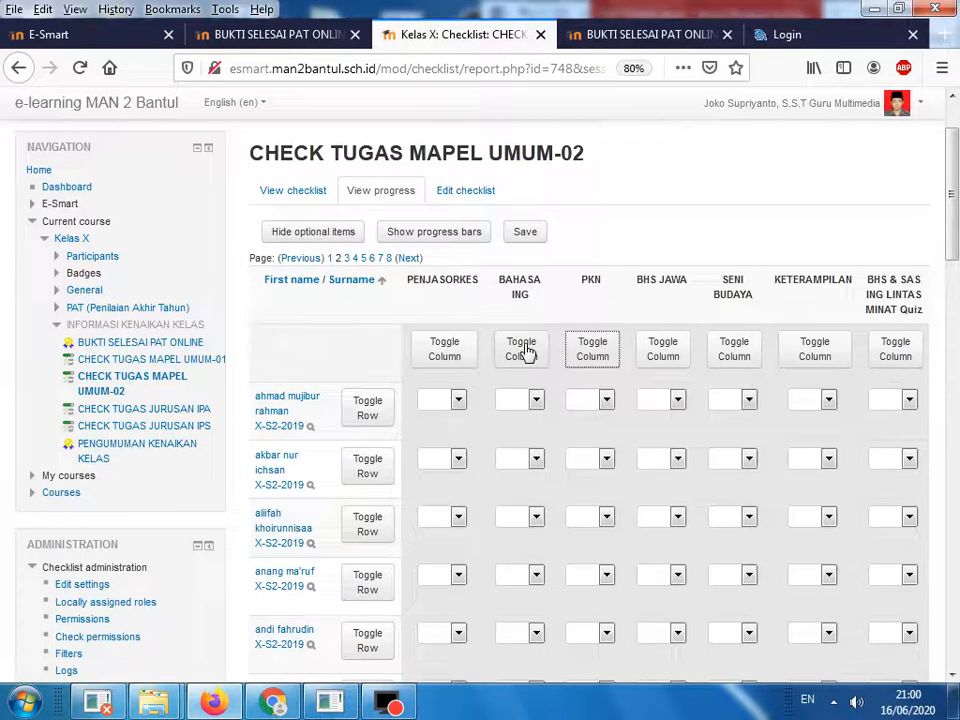
pyautogui.click(603, 357)
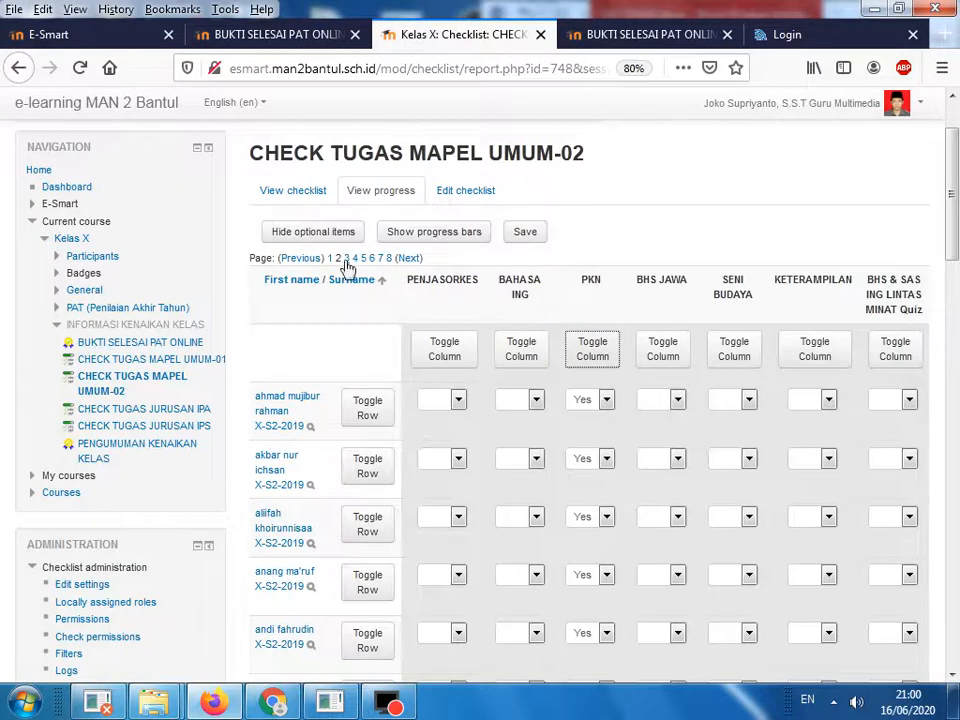
pyautogui.click(597, 358)
pyautogui.click(594, 352)
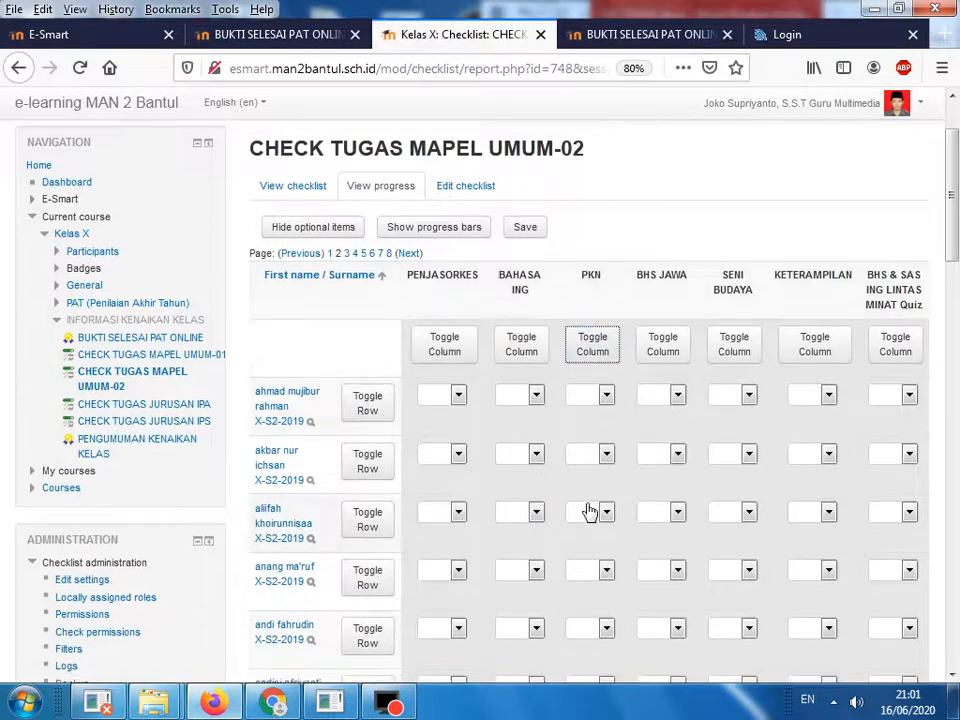
# Set the KETERAMPILAN check to Yes for the two X-S1-2019 students at the end of page 2.
pyautogui.scroll(-8, 589, 509)
pyautogui.scroll(-10, 582, 498)
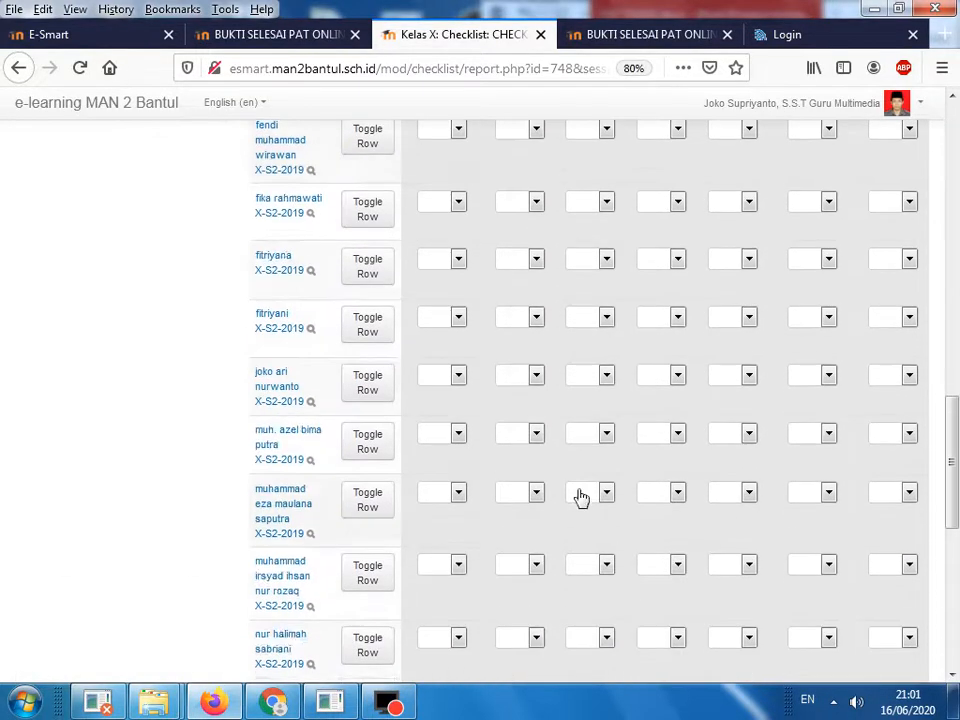
pyautogui.scroll(-1, 582, 498)
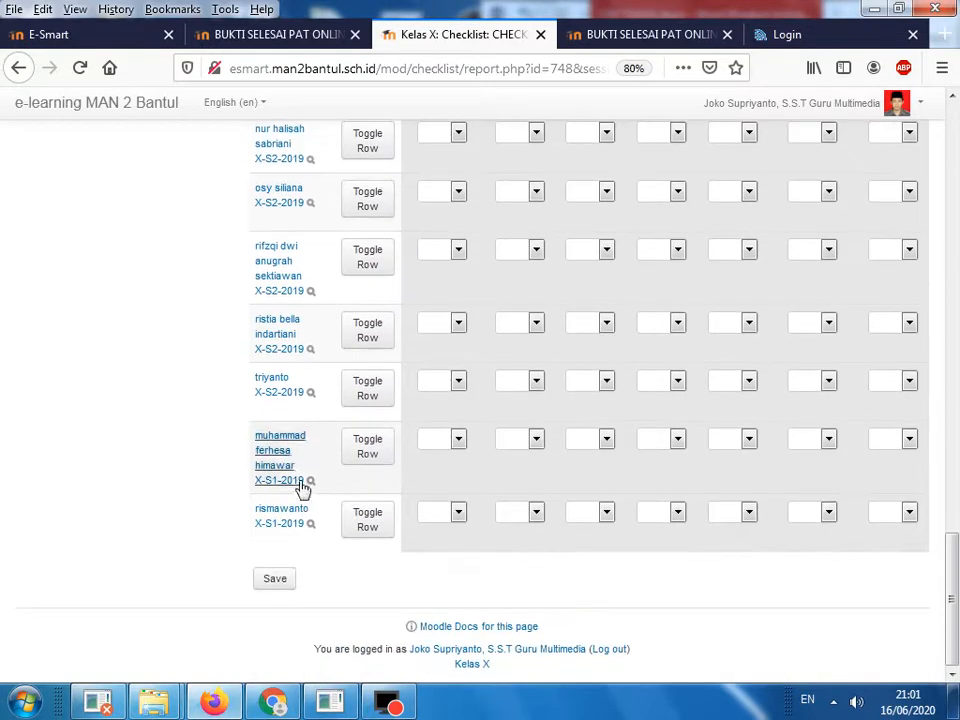
pyautogui.moveTo(955, 563); pyautogui.dragTo(953, 100)
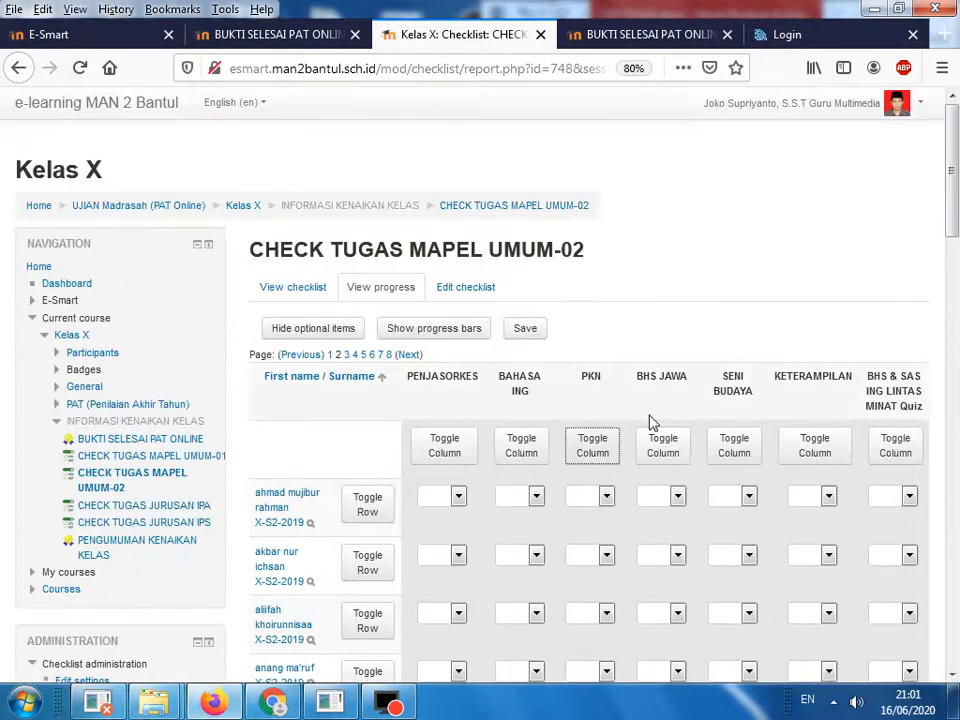
pyautogui.moveTo(953, 150); pyautogui.dragTo(953, 565)
pyautogui.click(822, 439)
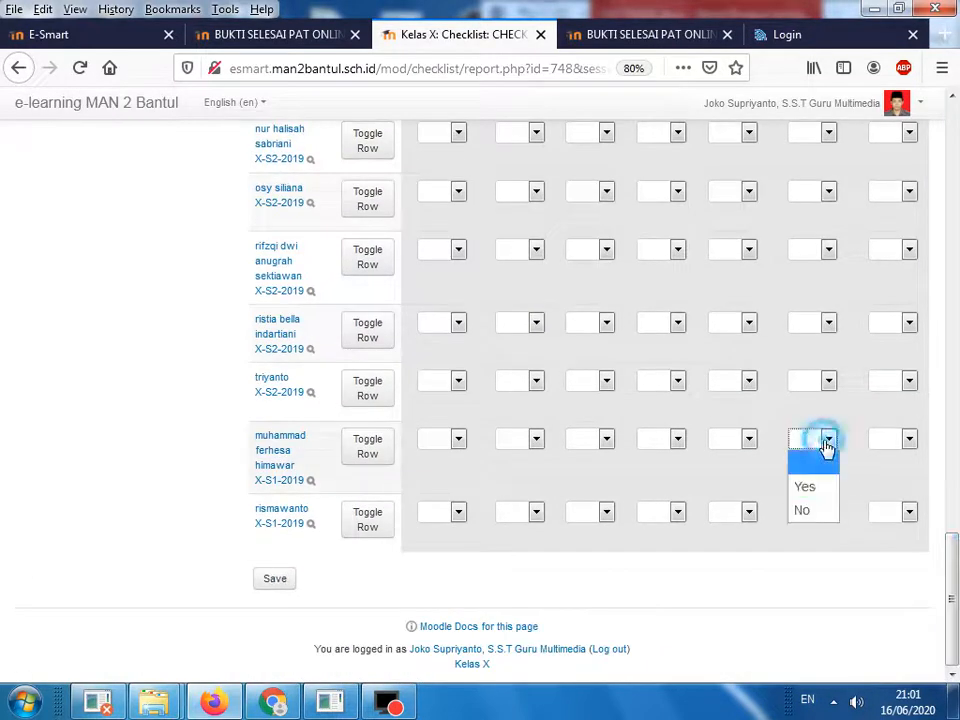
pyautogui.click(812, 486)
pyautogui.click(822, 511)
pyautogui.click(804, 559)
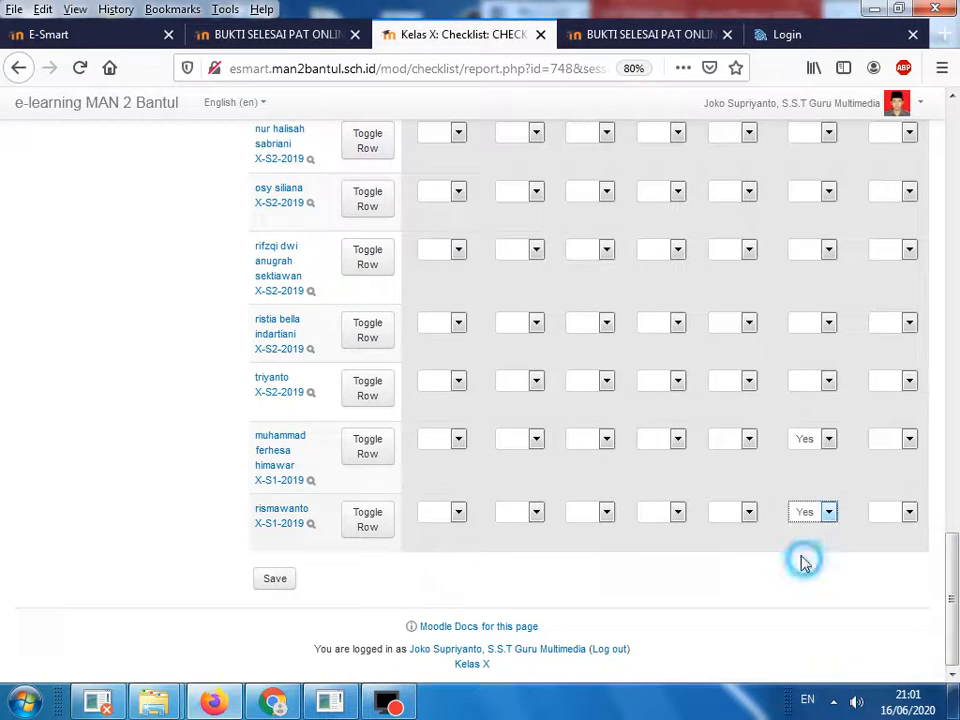
# Save the page 2 checks, then reopen the checklist's progress report in check editing at page 3.
pyautogui.click(271, 580)
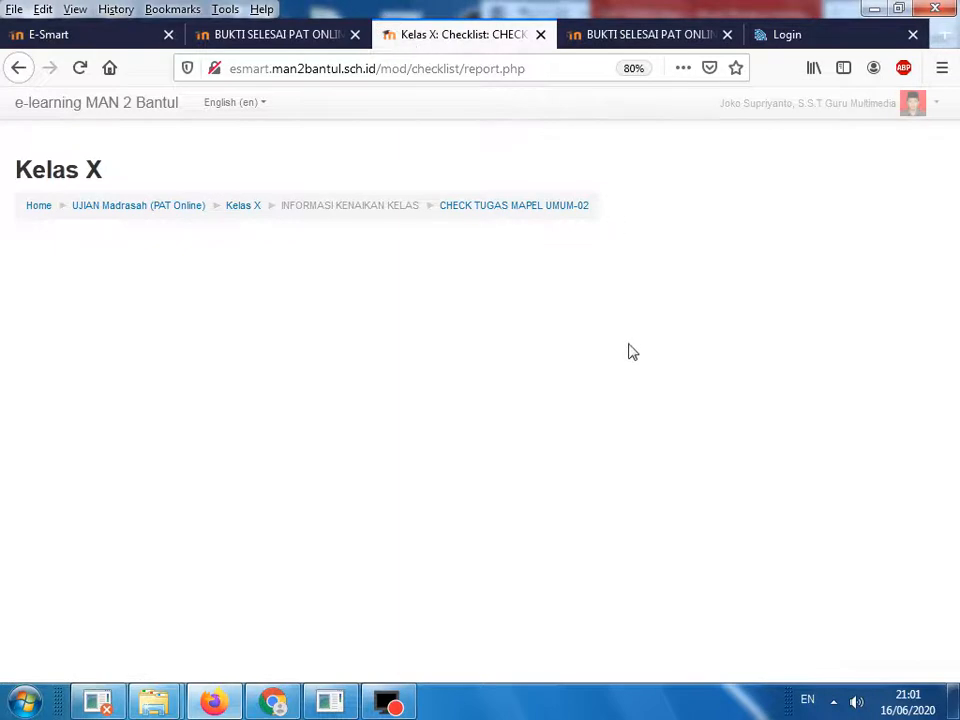
pyautogui.click(511, 210)
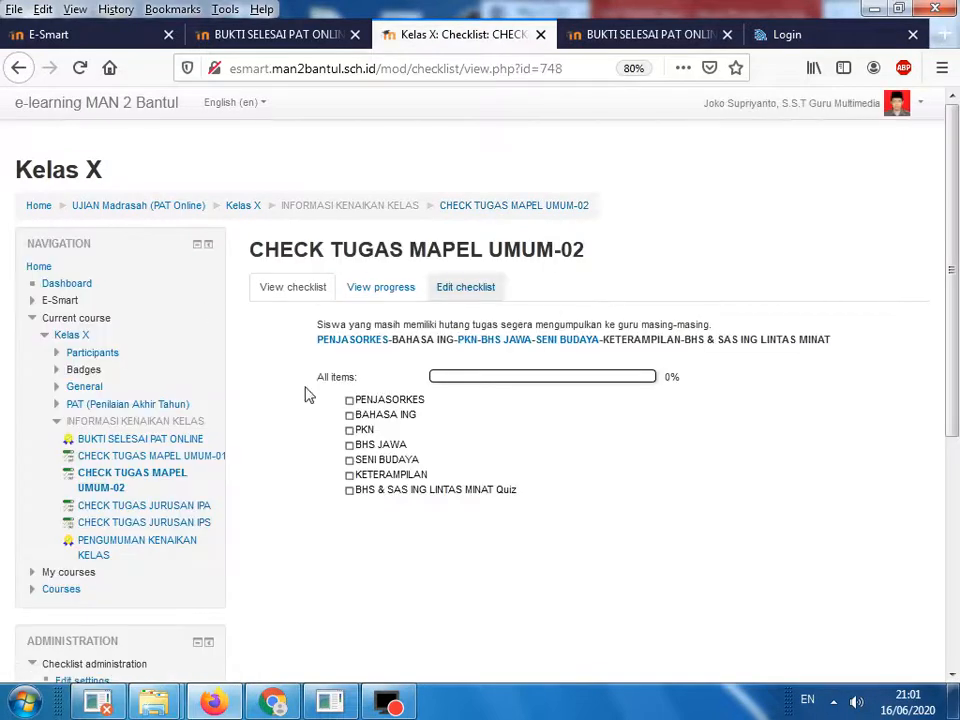
pyautogui.click(381, 287)
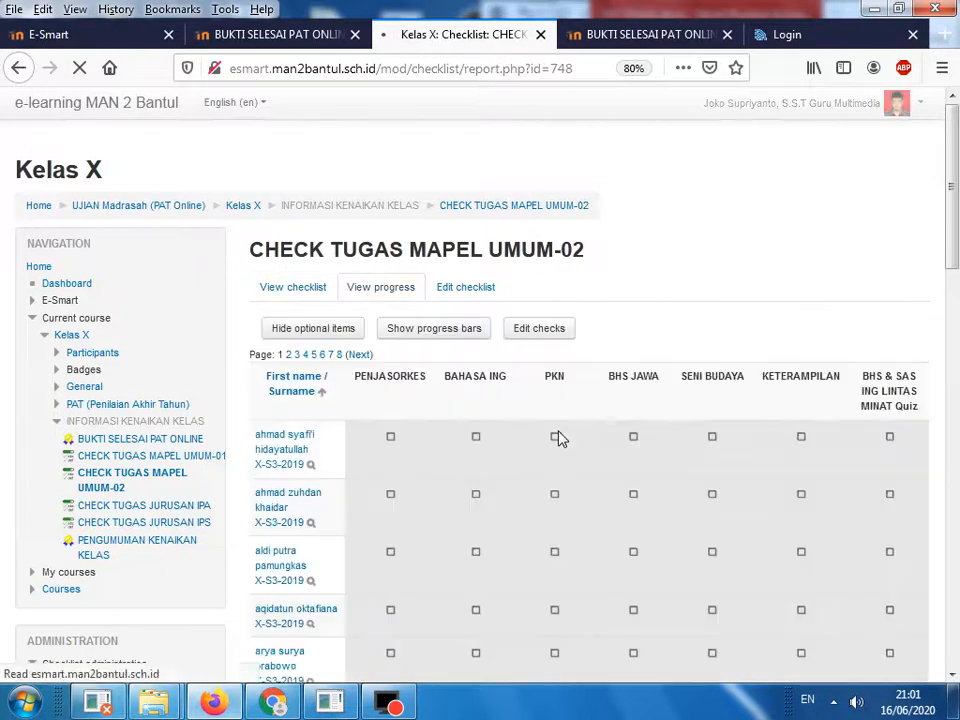
pyautogui.click(540, 330)
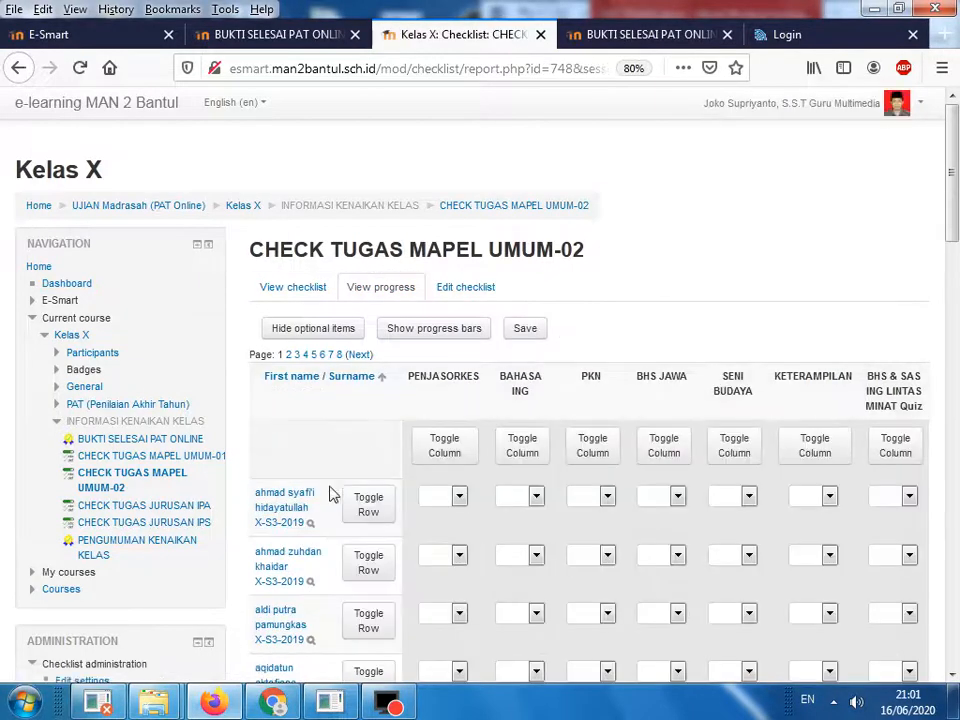
pyautogui.click(297, 356)
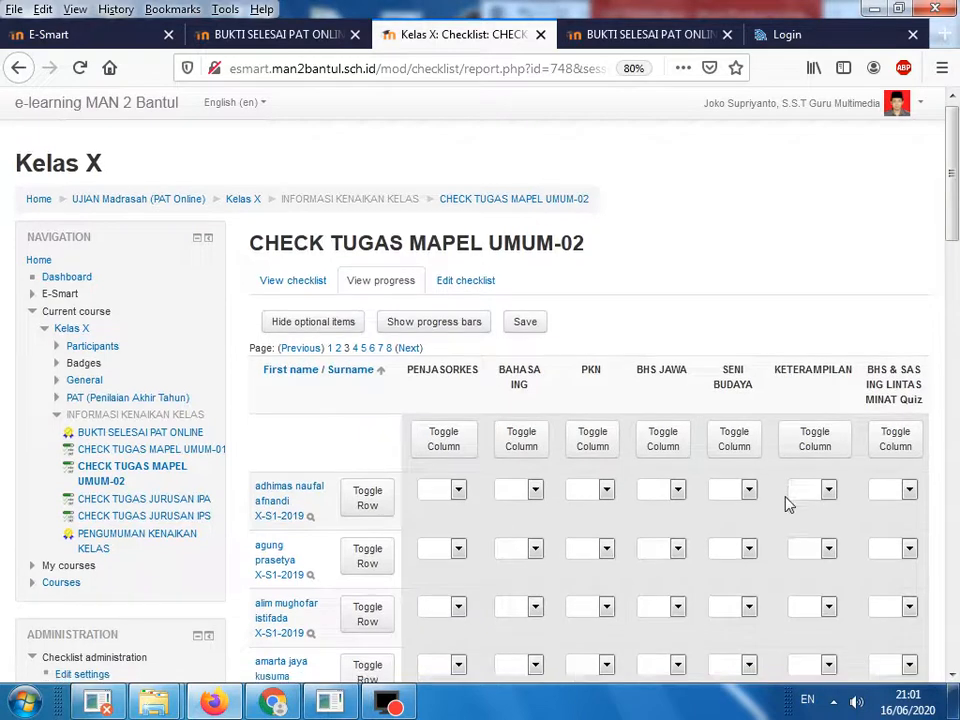
# Set the KETERAMPILAN check to Yes individually for each of the 24 X-S1-2019 students on page 3, leaving the X-A3 students blank.
pyautogui.scroll(-3, 350, 380)
pyautogui.click(821, 338)
pyautogui.click(804, 386)
pyautogui.click(818, 398)
pyautogui.click(818, 445)
pyautogui.click(826, 456)
pyautogui.click(822, 501)
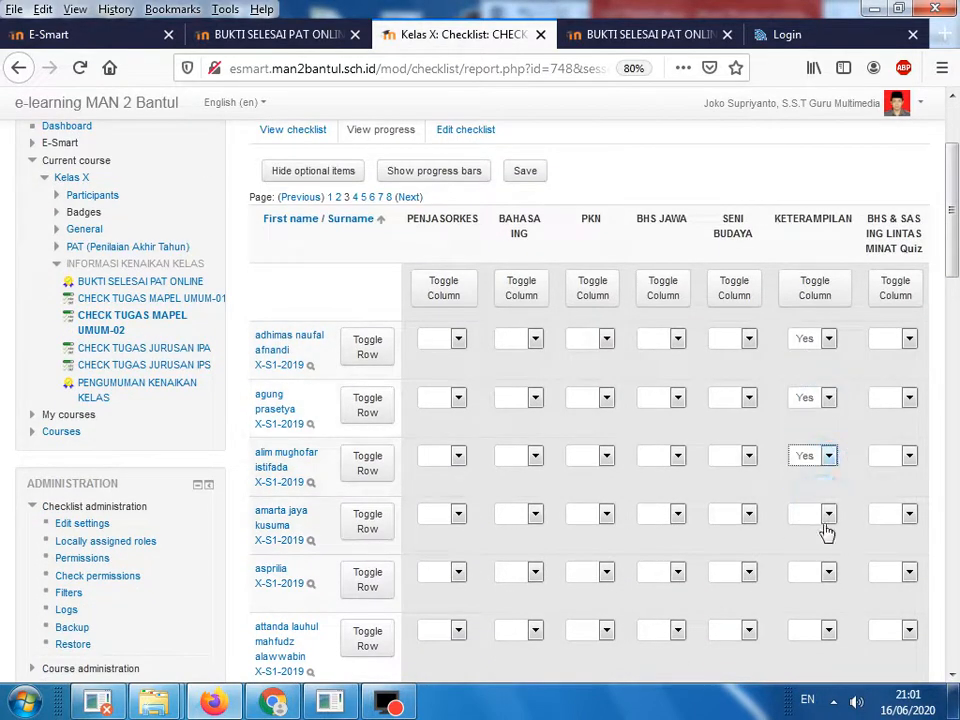
pyautogui.click(822, 514)
pyautogui.click(816, 558)
pyautogui.scroll(-2, 816, 520)
pyautogui.click(821, 491)
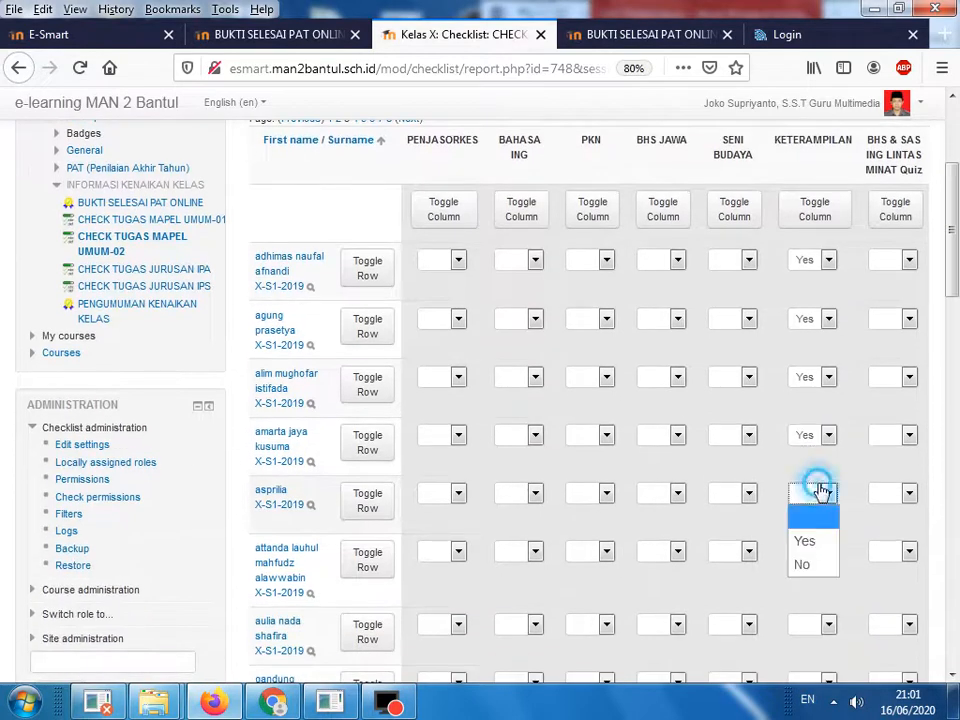
pyautogui.click(816, 543)
pyautogui.click(822, 552)
pyautogui.click(814, 594)
pyautogui.scroll(-5, 814, 580)
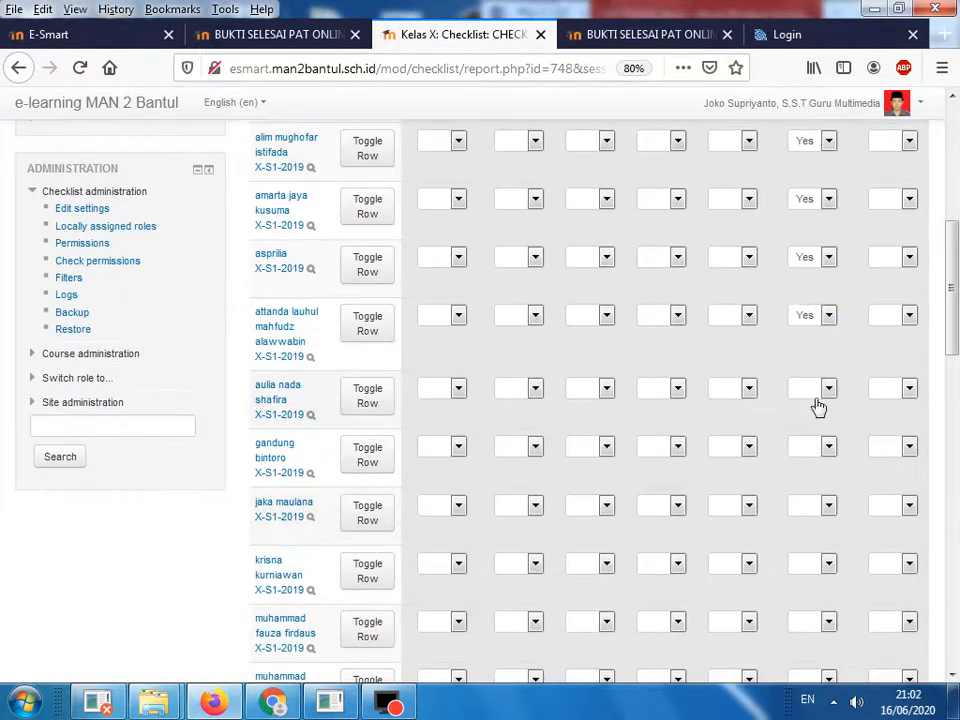
pyautogui.click(827, 390)
pyautogui.click(800, 435)
pyautogui.click(827, 448)
pyautogui.click(812, 492)
pyautogui.click(826, 506)
pyautogui.click(808, 551)
pyautogui.scroll(-1, 810, 550)
pyautogui.click(816, 488)
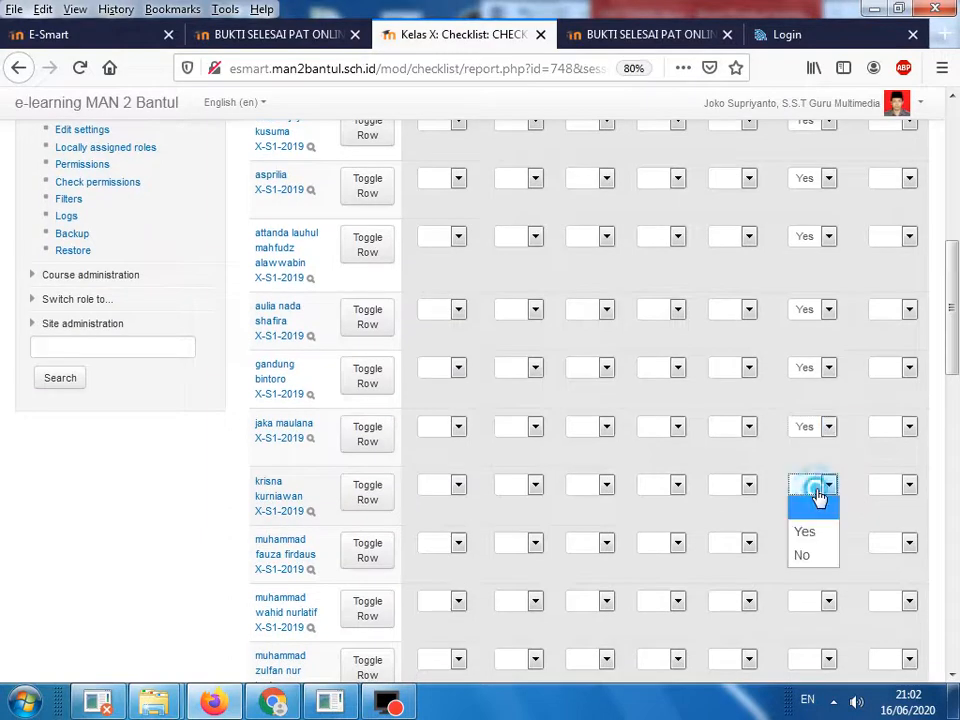
pyautogui.click(803, 530)
pyautogui.scroll(-3, 815, 490)
pyautogui.click(826, 386)
pyautogui.click(805, 431)
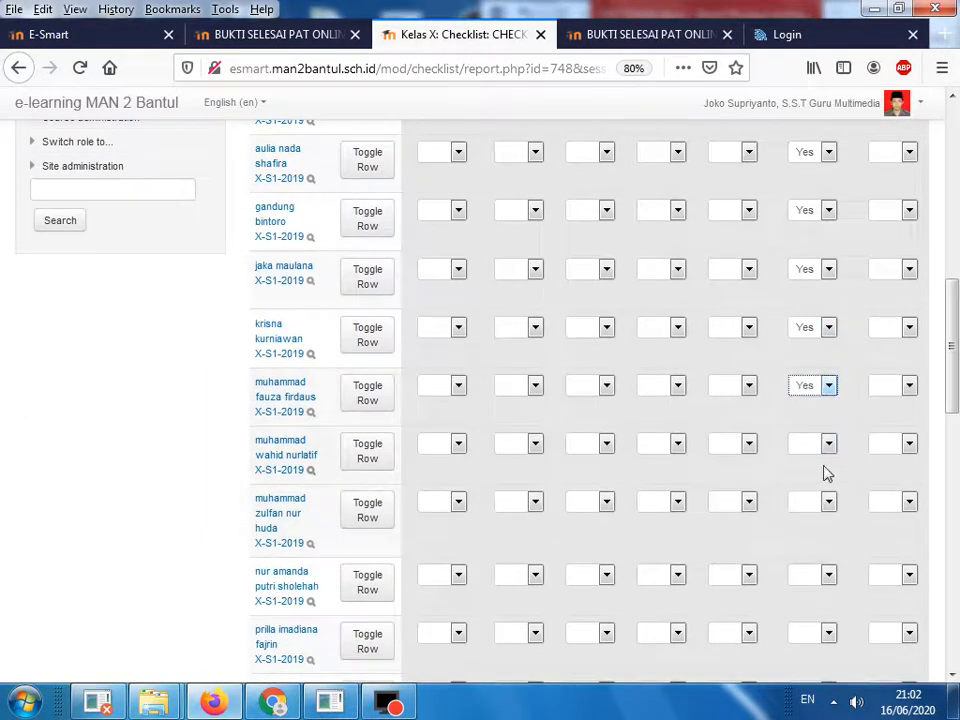
pyautogui.click(818, 443)
pyautogui.click(816, 495)
pyautogui.scroll(-3, 816, 501)
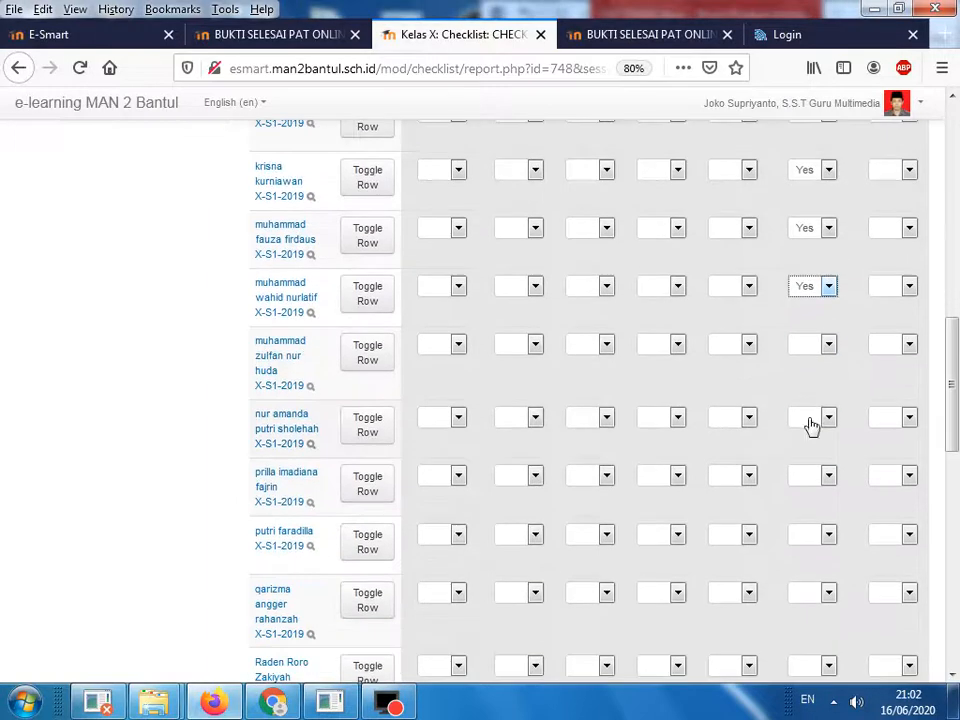
pyautogui.click(827, 346)
pyautogui.click(812, 393)
pyautogui.click(814, 418)
pyautogui.click(814, 463)
pyautogui.scroll(-1, 812, 475)
pyautogui.scroll(-1, 815, 450)
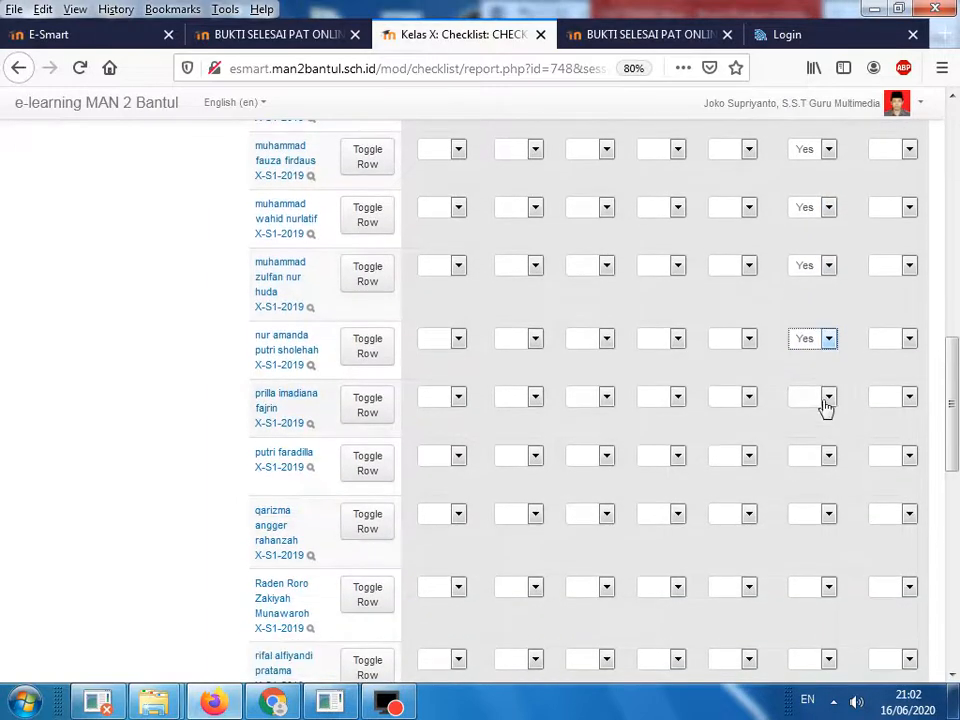
pyautogui.click(825, 397)
pyautogui.click(808, 446)
pyautogui.click(827, 455)
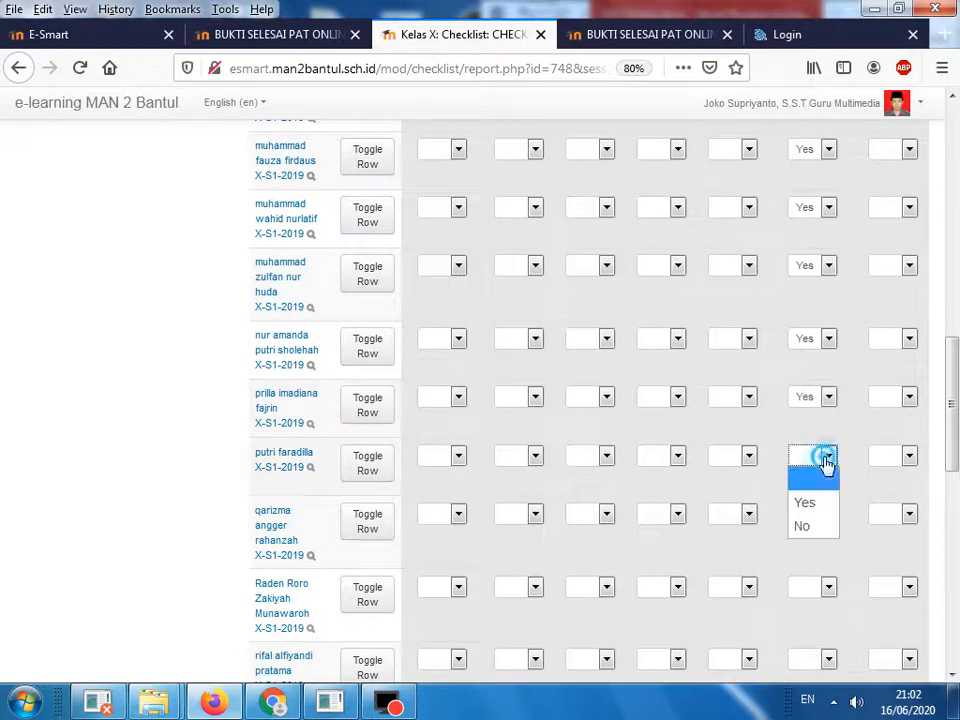
pyautogui.click(815, 503)
pyautogui.scroll(-1, 822, 517)
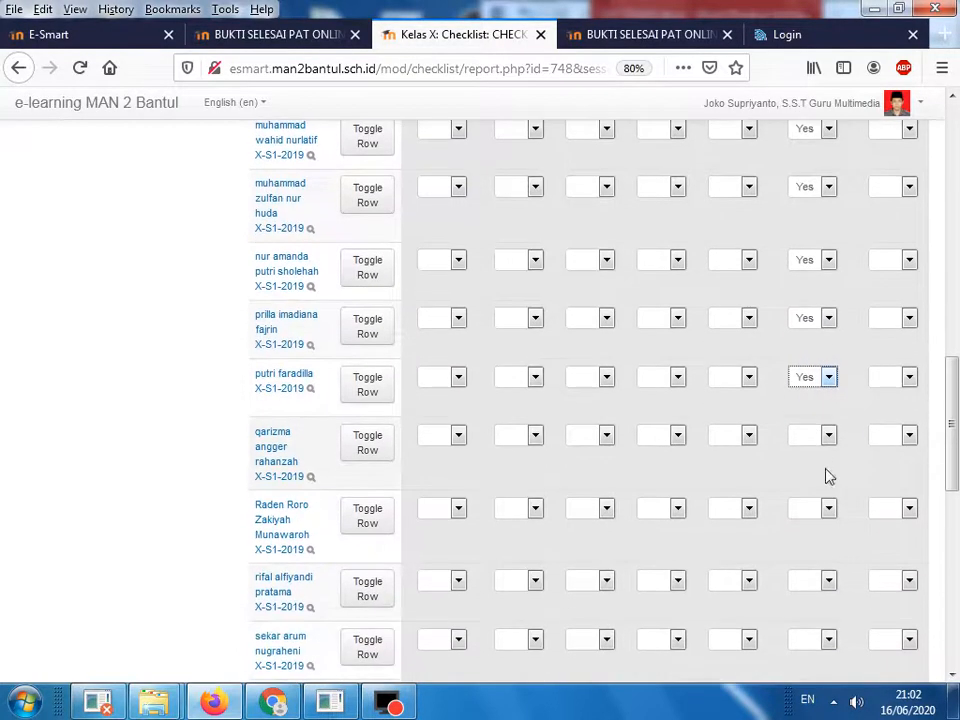
pyautogui.click(827, 435)
pyautogui.click(810, 464)
pyautogui.scroll(-3, 810, 487)
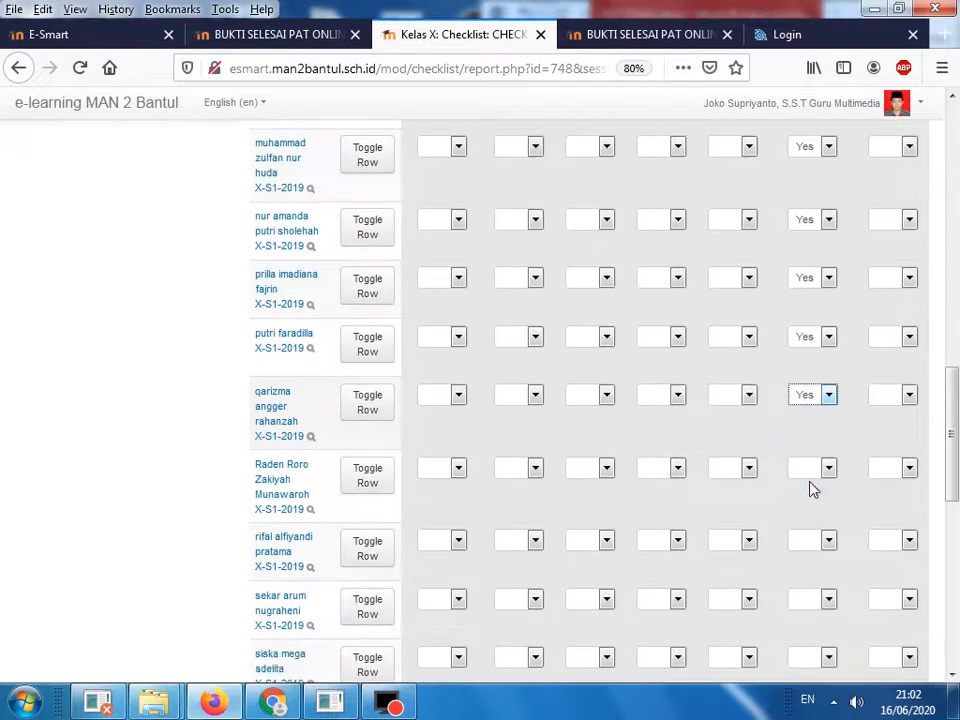
pyautogui.click(827, 352)
pyautogui.click(815, 398)
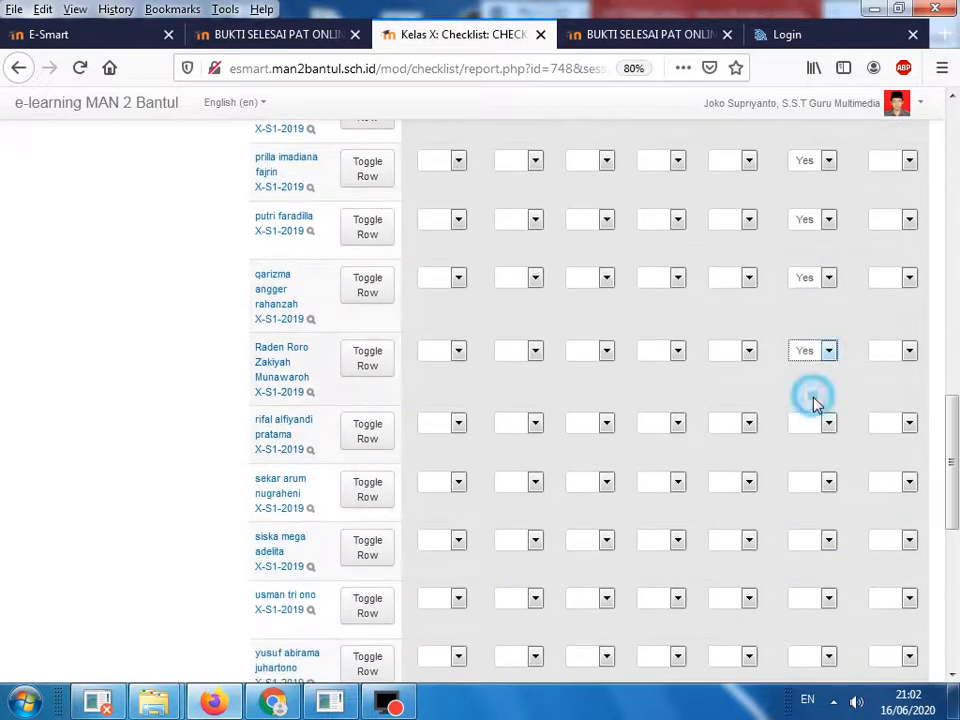
pyautogui.click(827, 424)
pyautogui.click(813, 476)
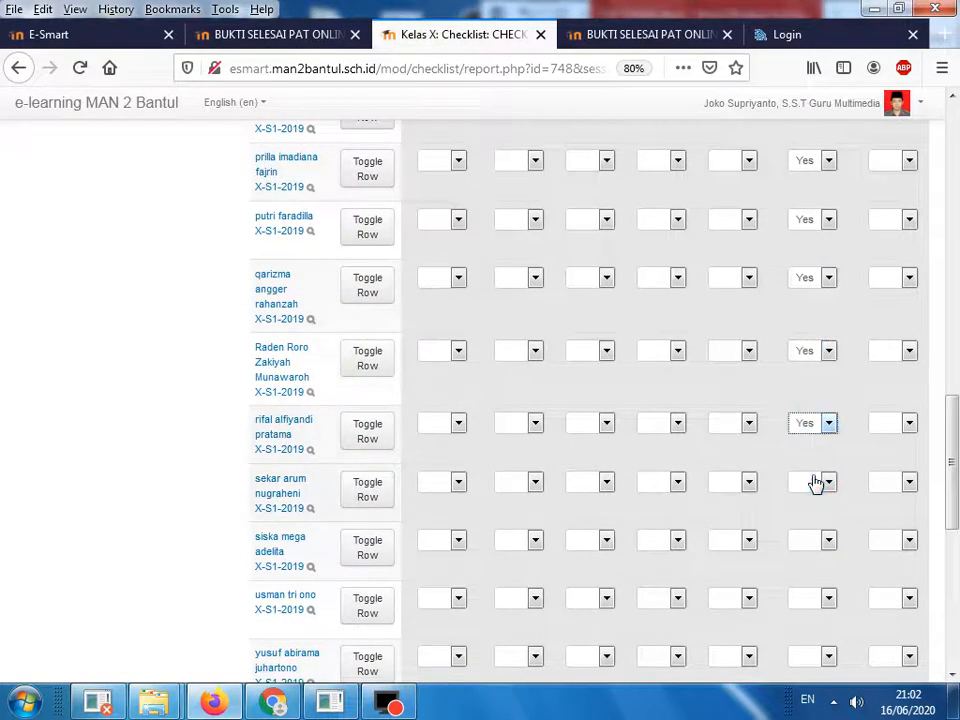
pyautogui.scroll(-2, 814, 484)
pyautogui.click(829, 403)
pyautogui.click(822, 452)
pyautogui.scroll(-3, 825, 456)
pyautogui.click(829, 305)
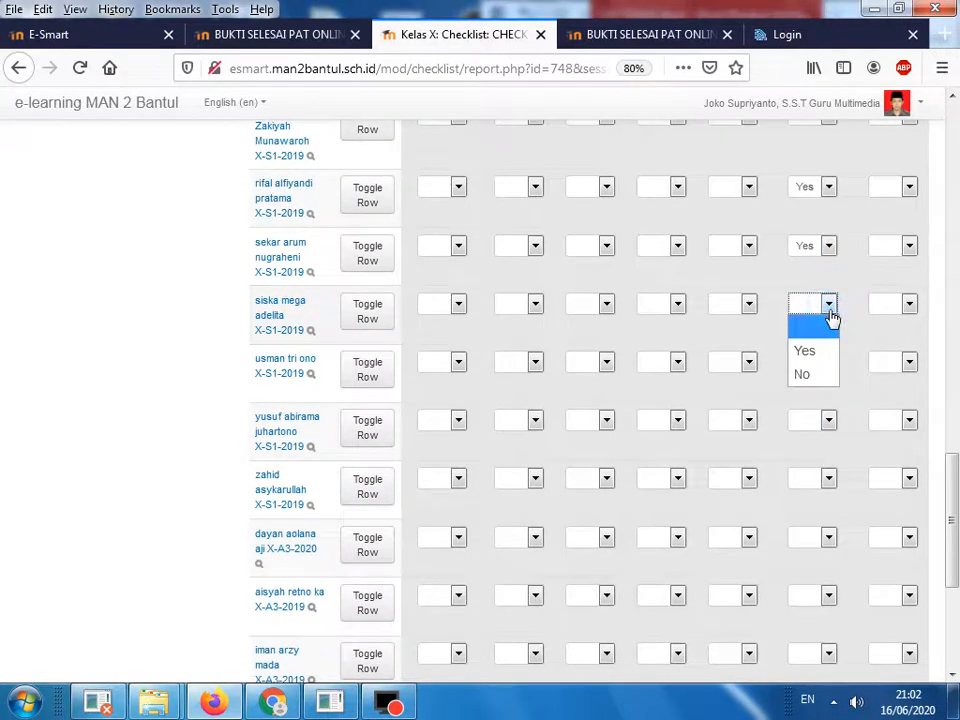
pyautogui.click(814, 353)
pyautogui.click(827, 363)
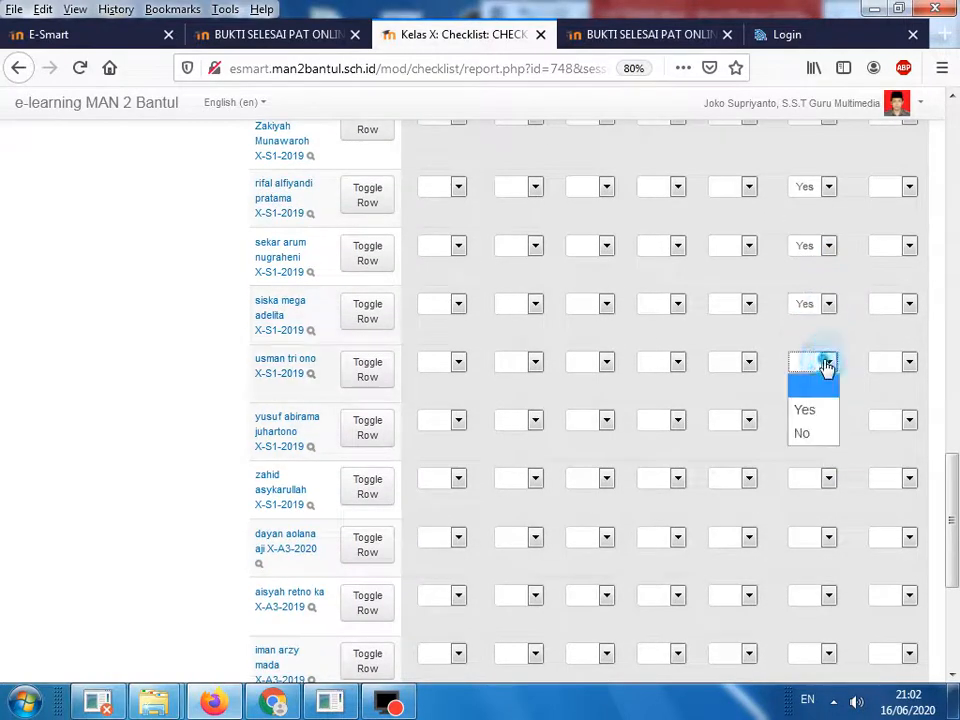
pyautogui.click(804, 407)
pyautogui.click(828, 419)
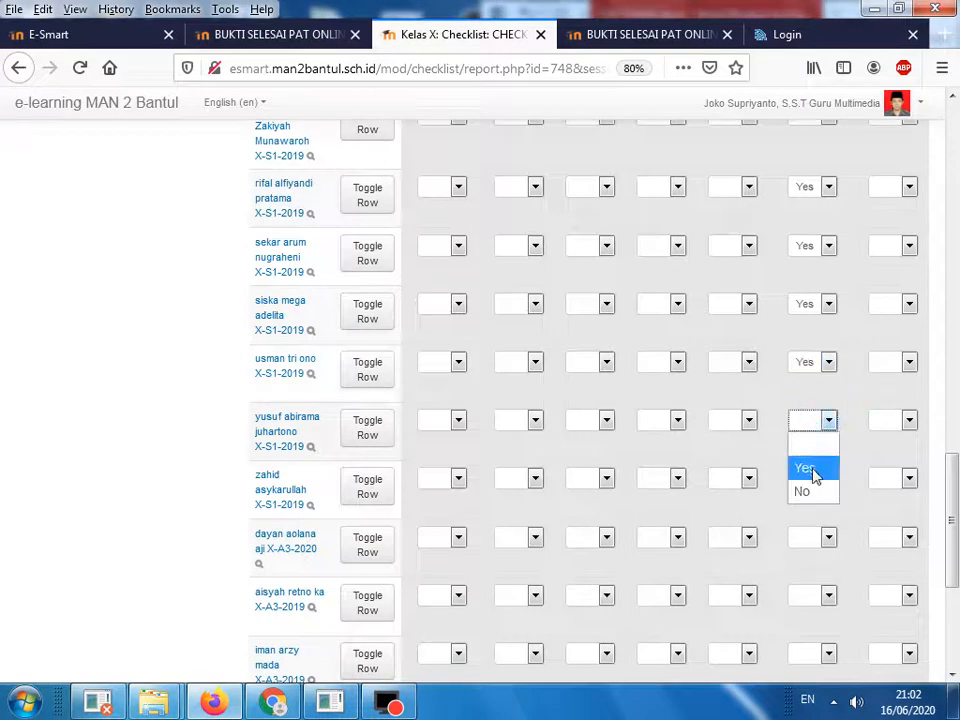
pyautogui.click(802, 467)
pyautogui.click(825, 481)
pyautogui.click(810, 530)
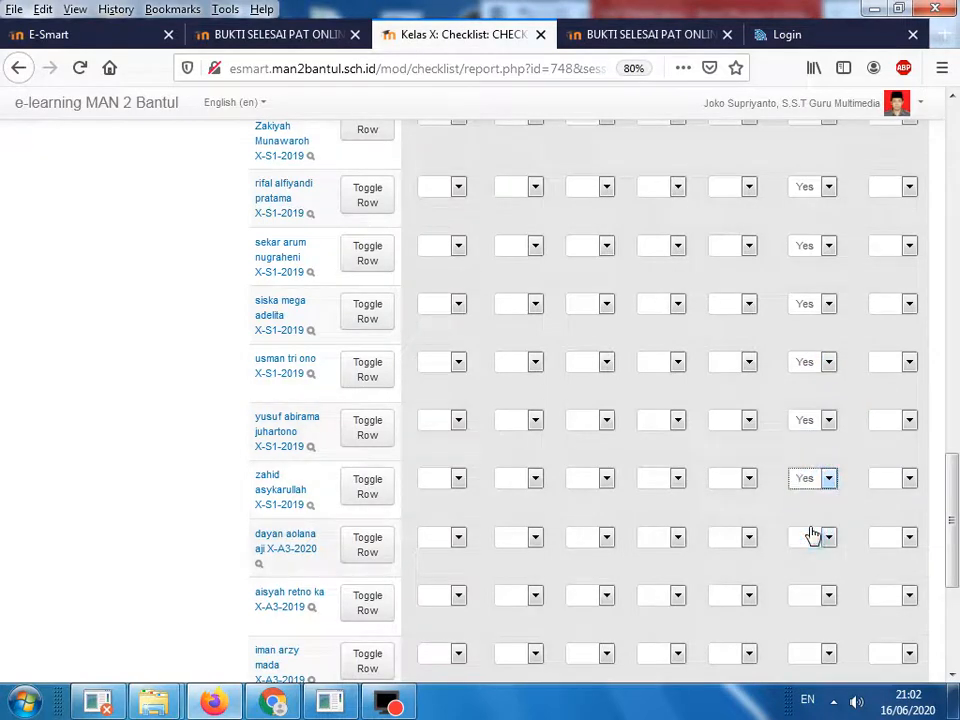
pyautogui.scroll(-1, 814, 527)
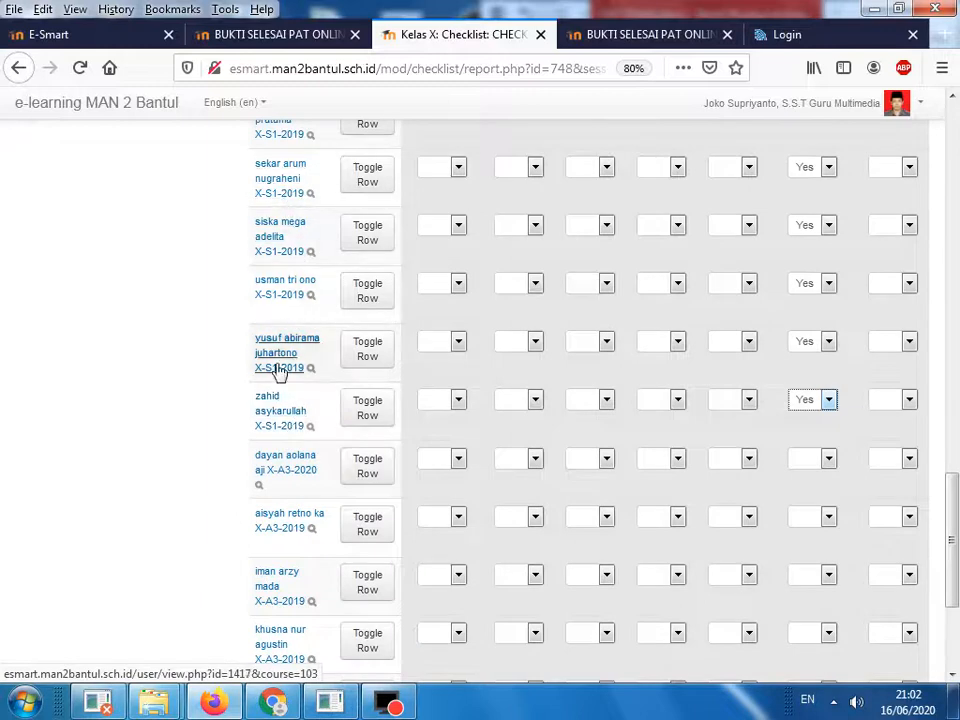
# Toggle the whole SENI BUDAYA column on page 3 between Yes and blank, leaving it blank.
pyautogui.moveTo(951, 505); pyautogui.dragTo(955, 150)
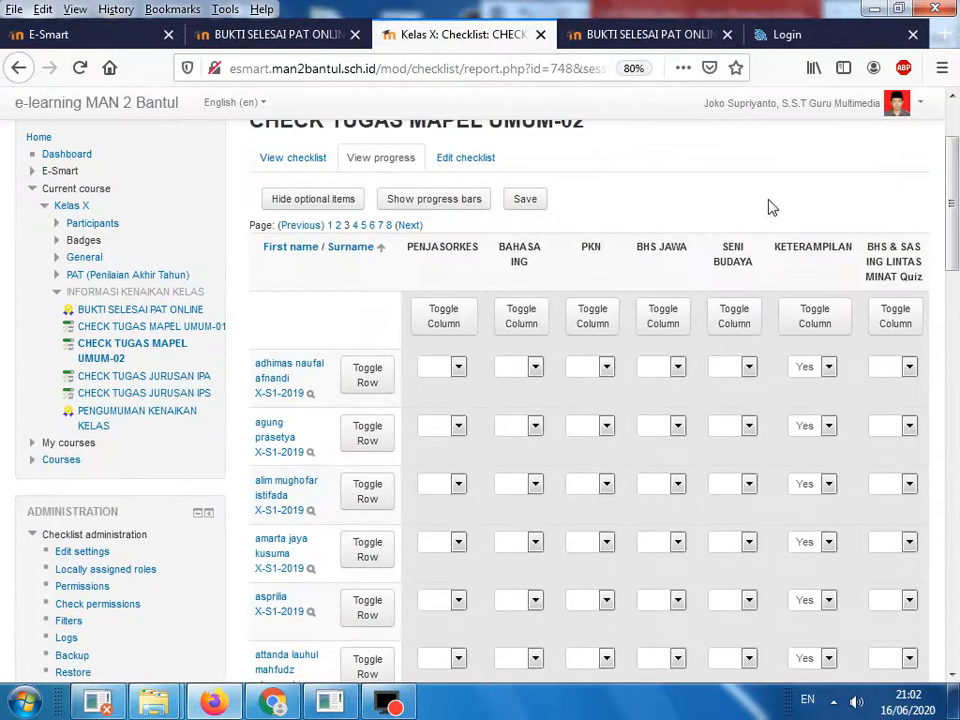
pyautogui.click(734, 318)
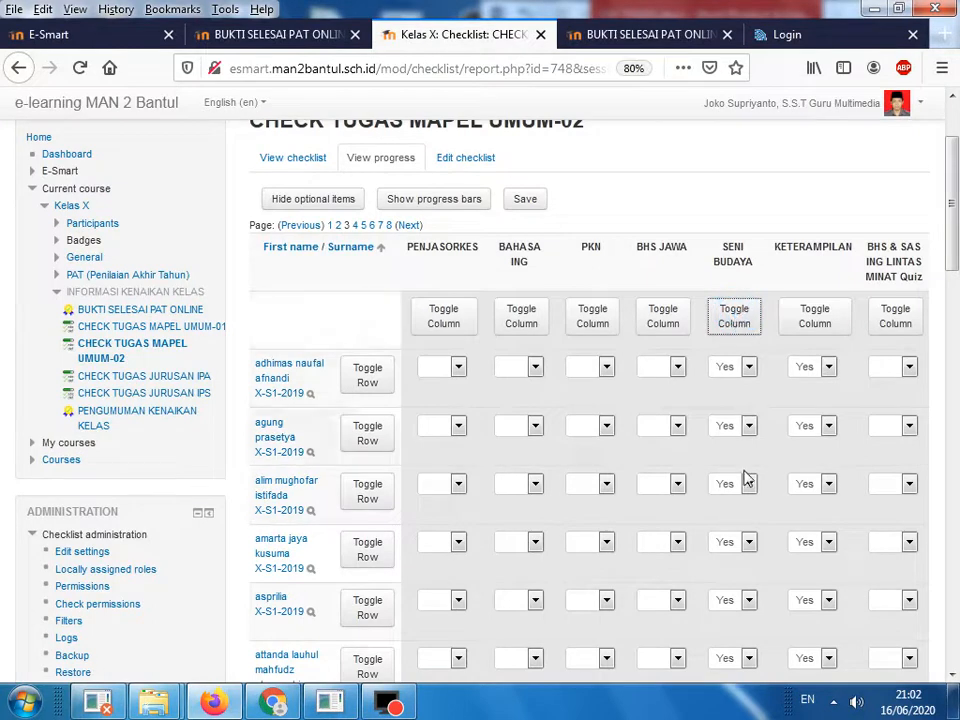
pyautogui.click(729, 321)
pyautogui.click(733, 321)
# Look over the remaining rows on page 3 and save the page's checks.
pyautogui.scroll(-12, 795, 371)
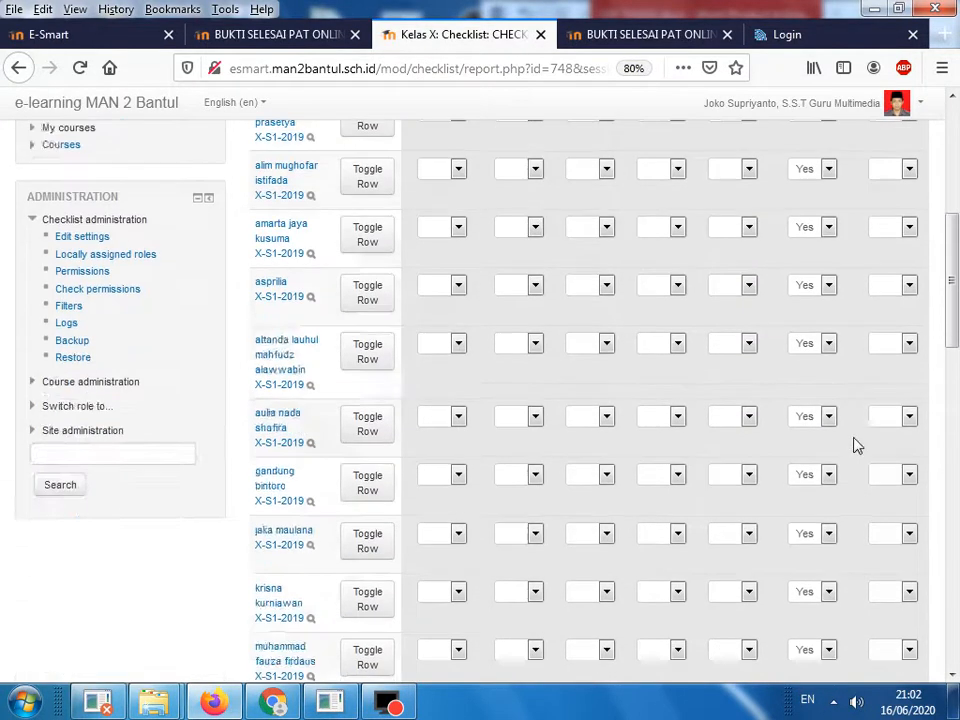
pyautogui.moveTo(955, 470); pyautogui.dragTo(955, 522)
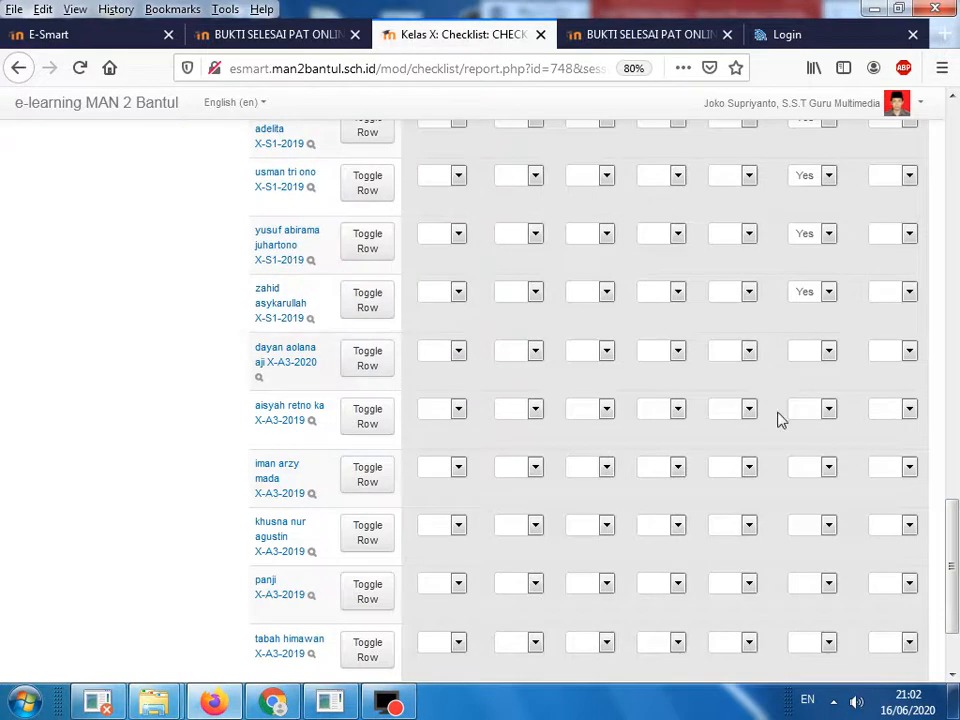
pyautogui.moveTo(955, 515); pyautogui.dragTo(955, 150)
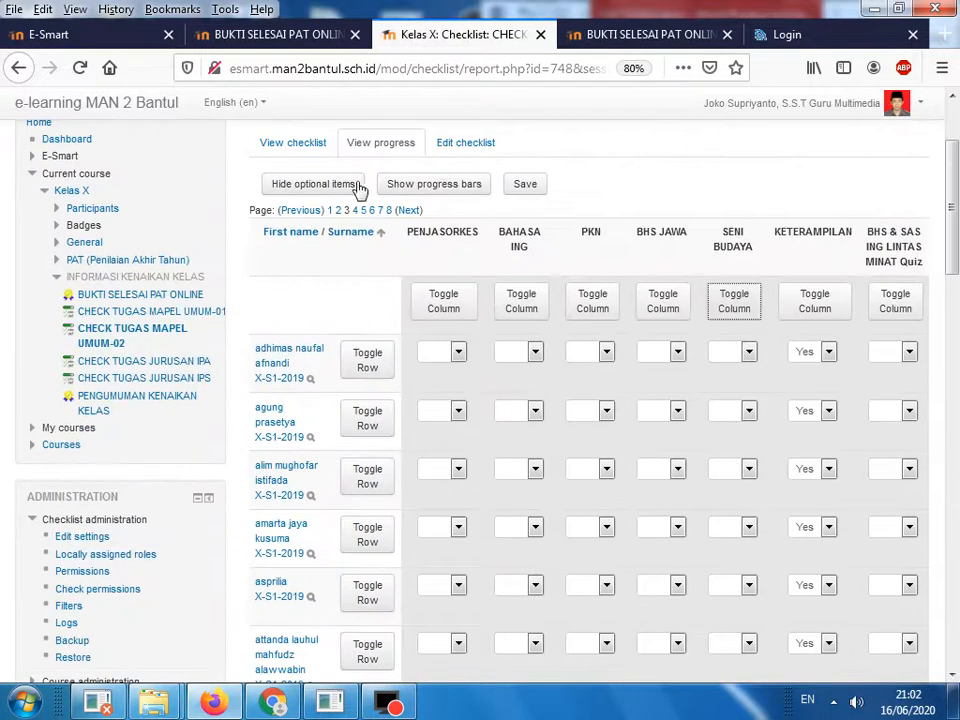
pyautogui.click(525, 184)
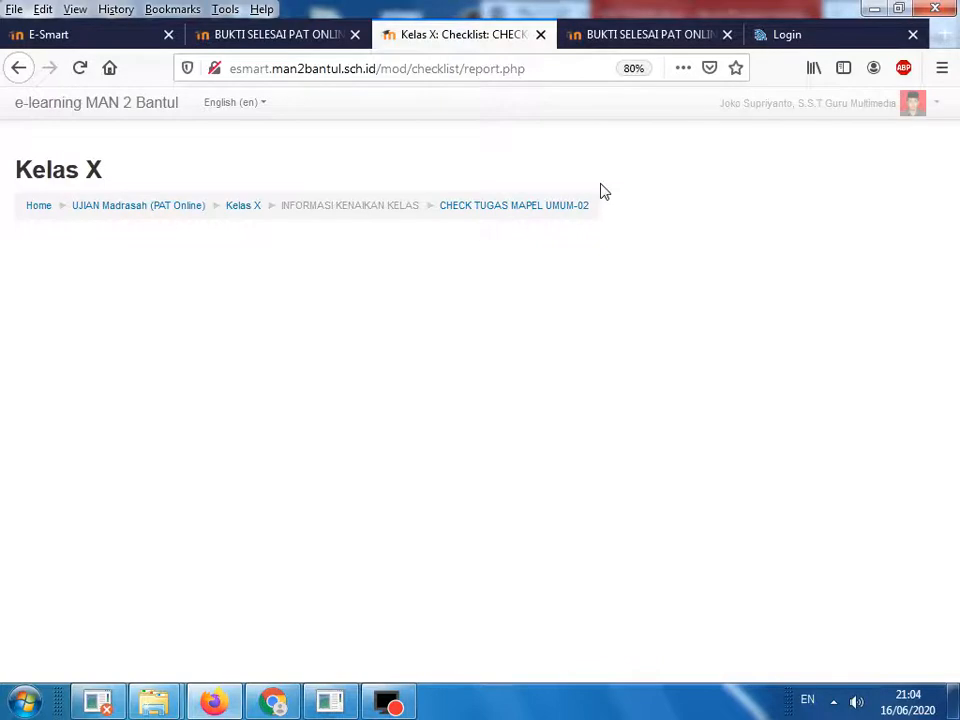
# Return to CHECK TUGAS MAPEL UMUM-02 and open page 3 of its progress report for editing checks.
pyautogui.click(553, 206)
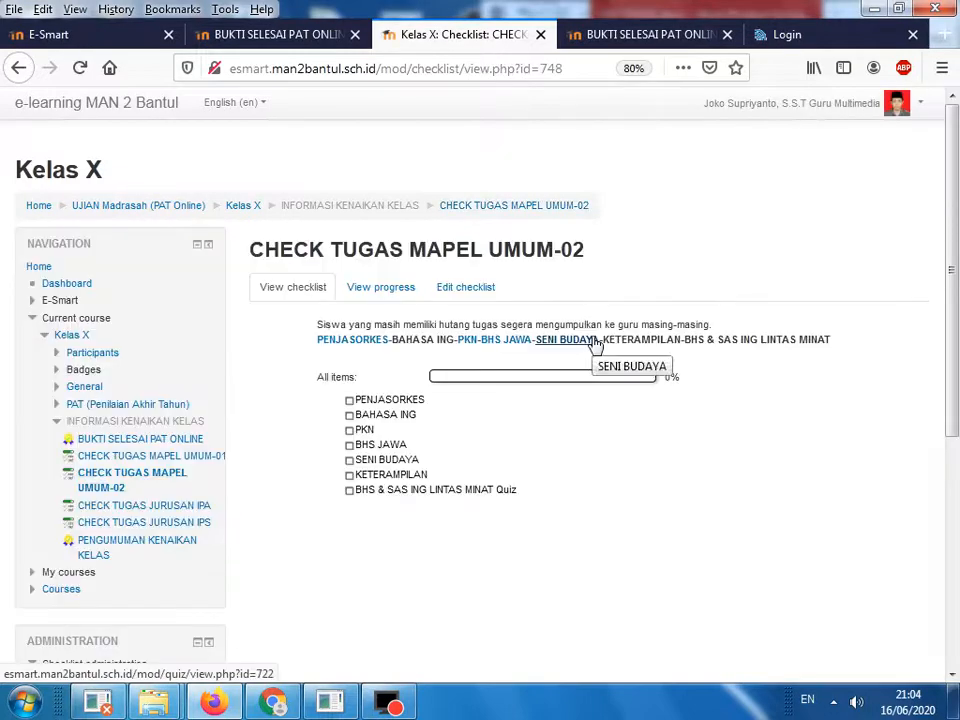
pyautogui.click(397, 292)
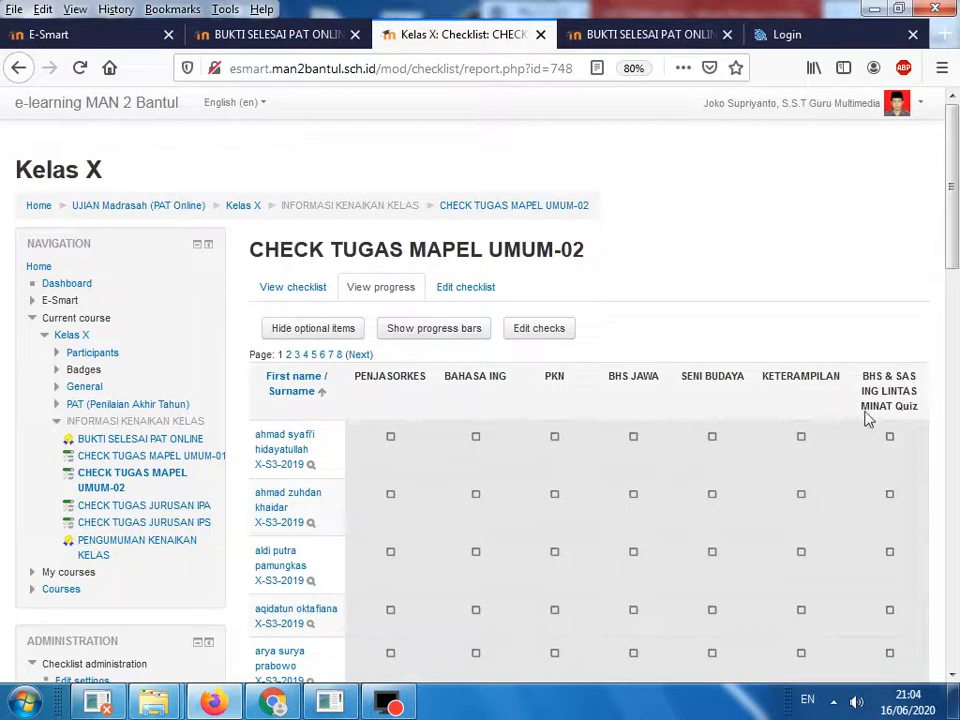
pyautogui.click(538, 331)
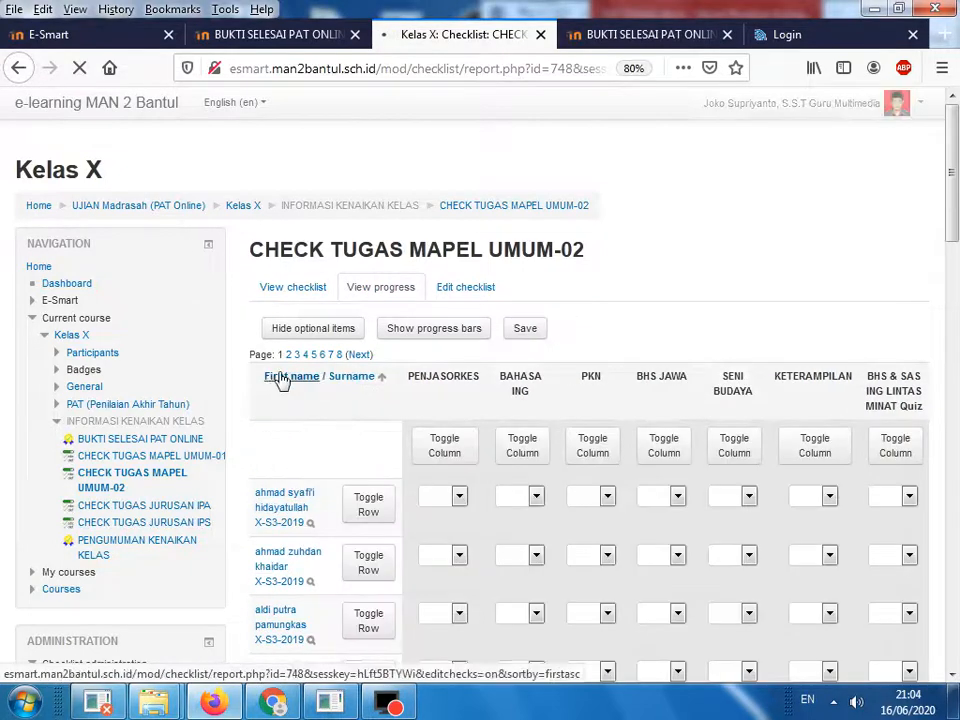
pyautogui.click(297, 354)
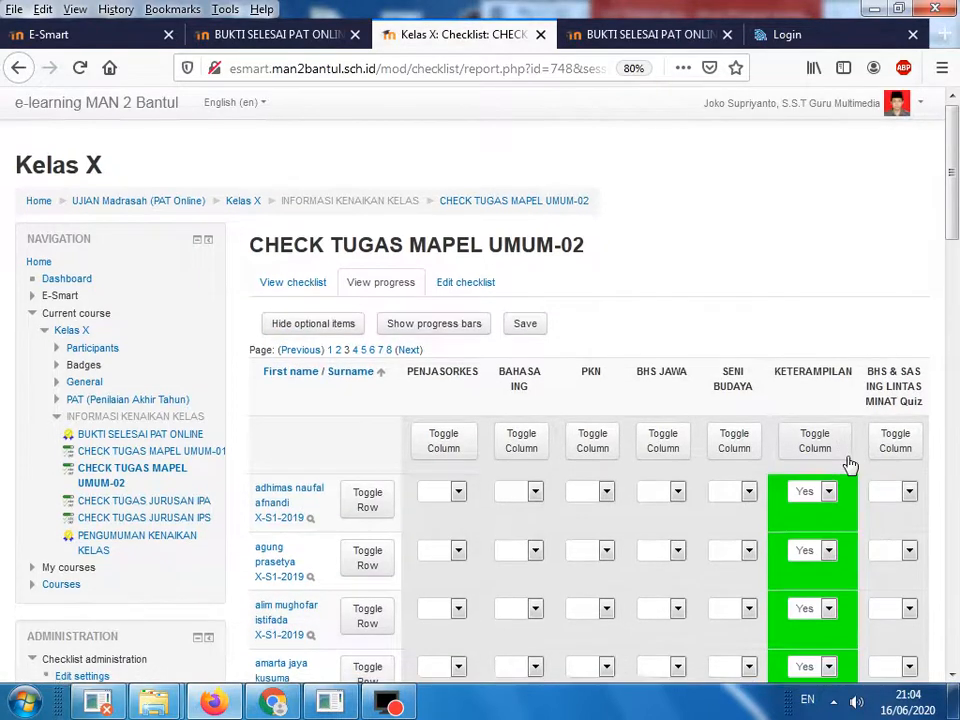
# Change the KETERAMPILAN check of the fifth student on page 3 to No and save the checks.
pyautogui.scroll(-5, 815, 440)
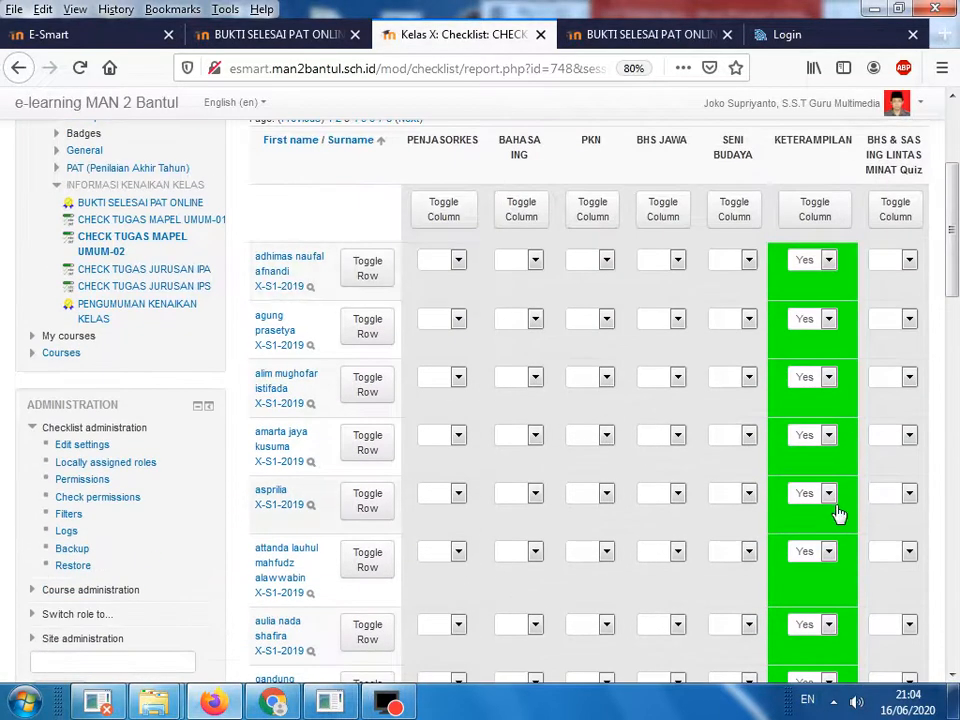
pyautogui.click(828, 493)
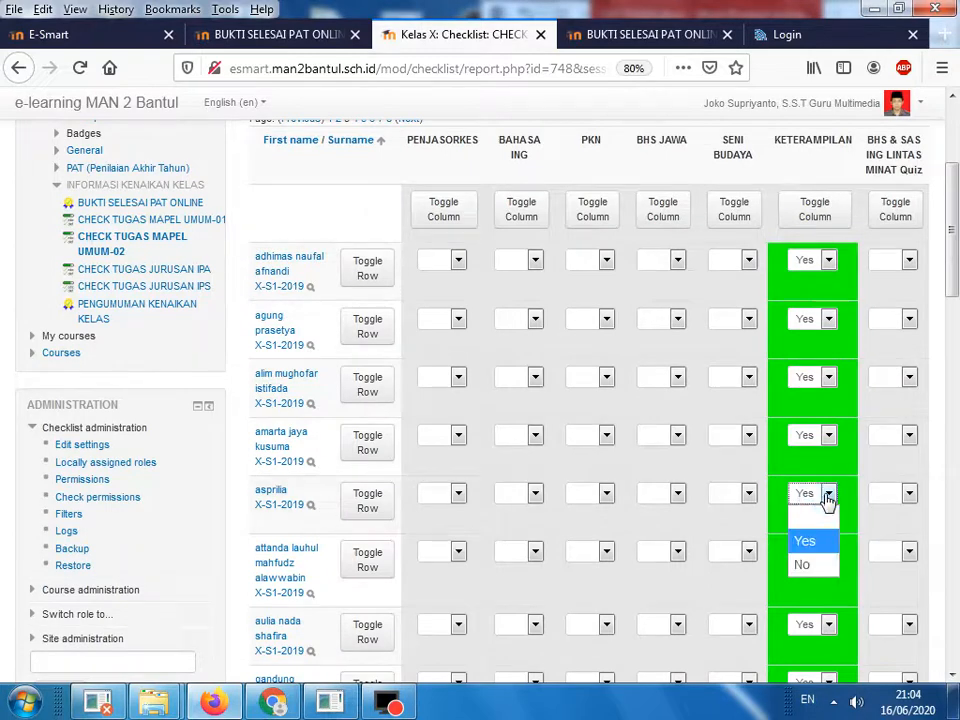
pyautogui.click(803, 564)
pyautogui.scroll(5, 712, 521)
pyautogui.click(525, 330)
pyautogui.scroll(-3, 776, 399)
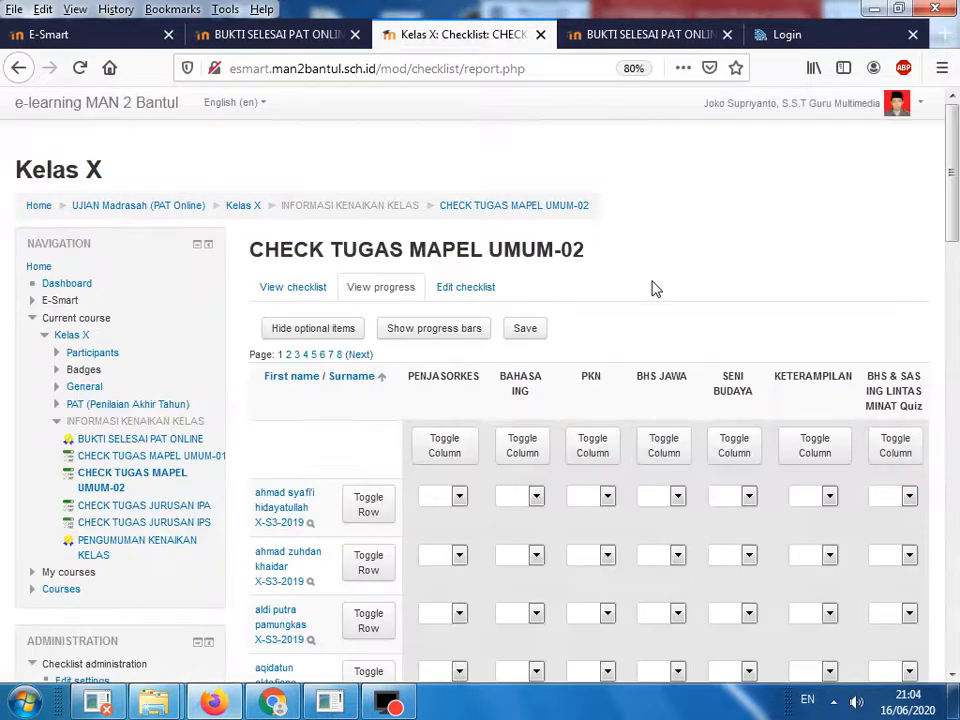
# Reopen page 3 of the progress report and check the saved KETERAMPILAN entries.
pyautogui.click(297, 354)
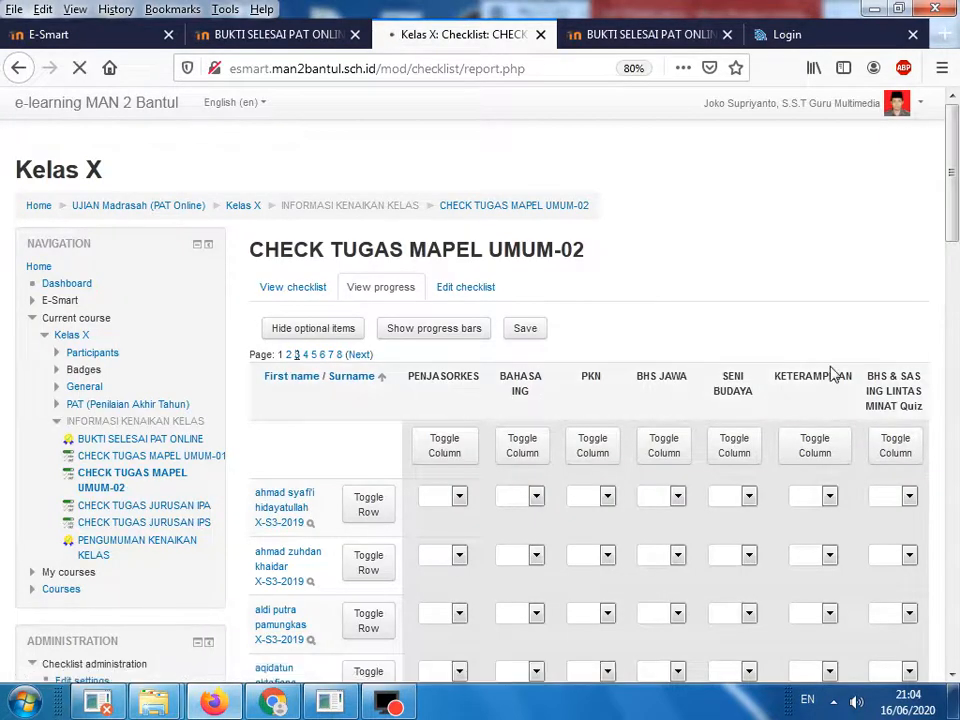
pyautogui.scroll(-5, 830, 372)
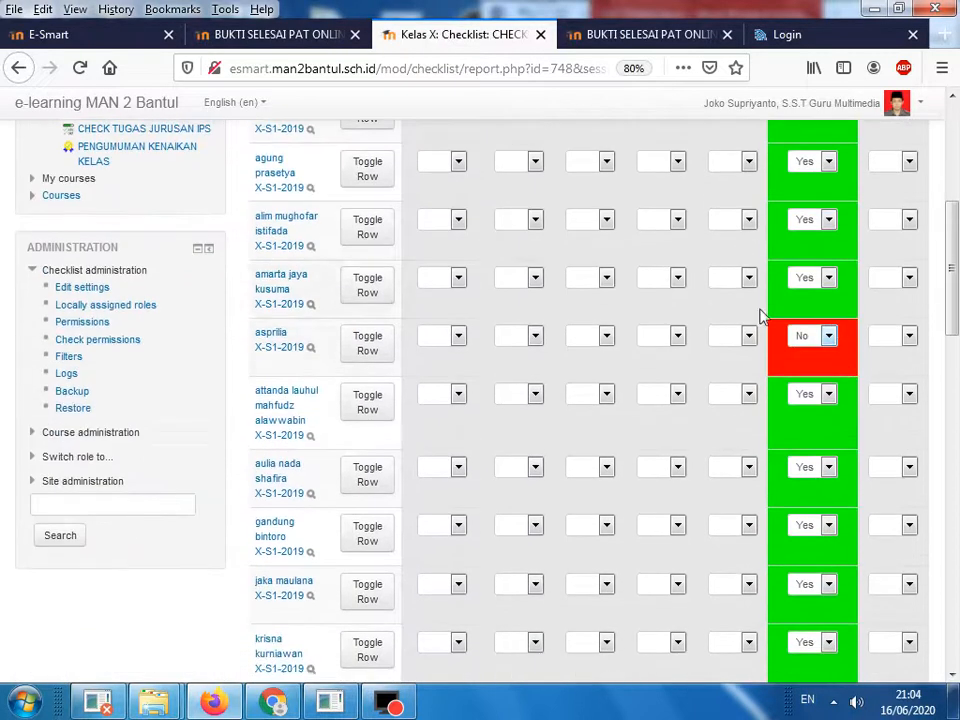
pyautogui.scroll(5, 476, 371)
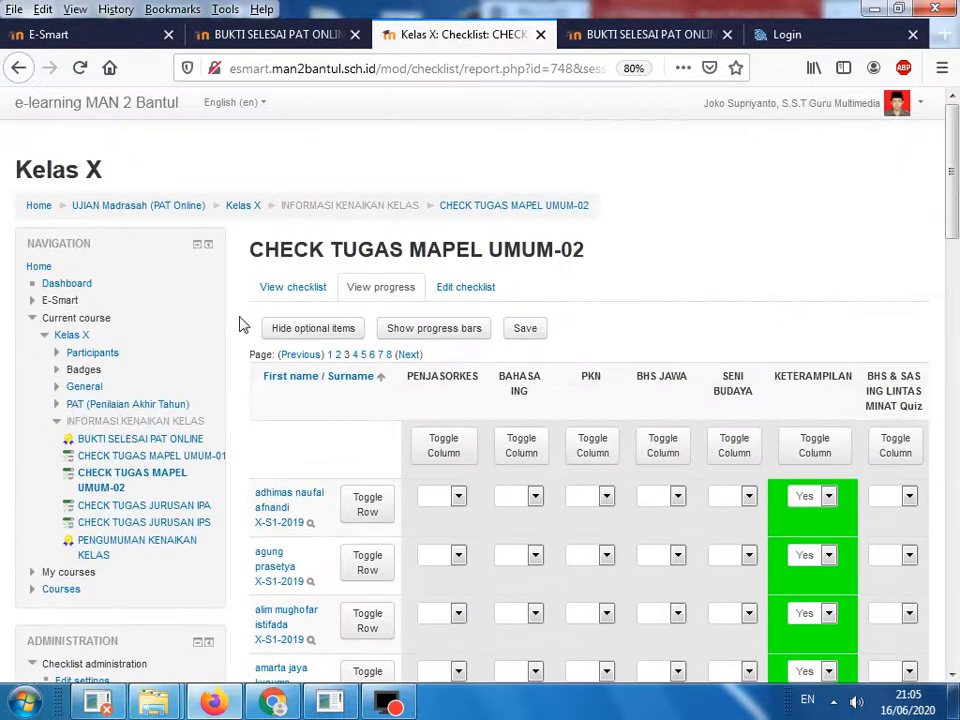
# View the checklist's subject items and reopen page 3 of the progress report for editing checks.
pyautogui.click(293, 289)
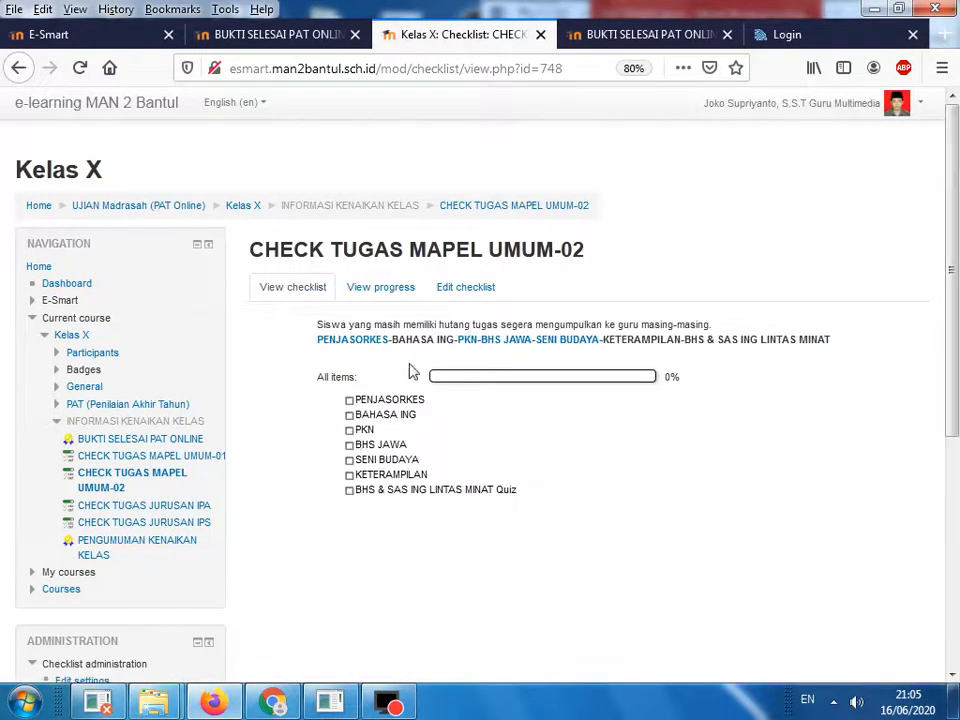
pyautogui.click(370, 288)
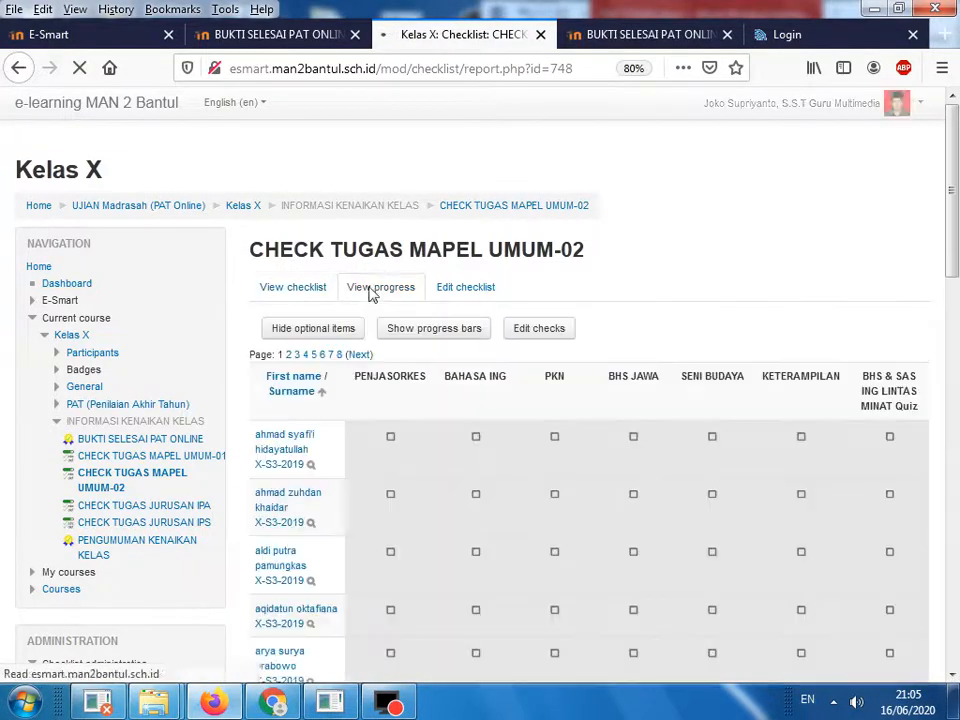
pyautogui.click(534, 334)
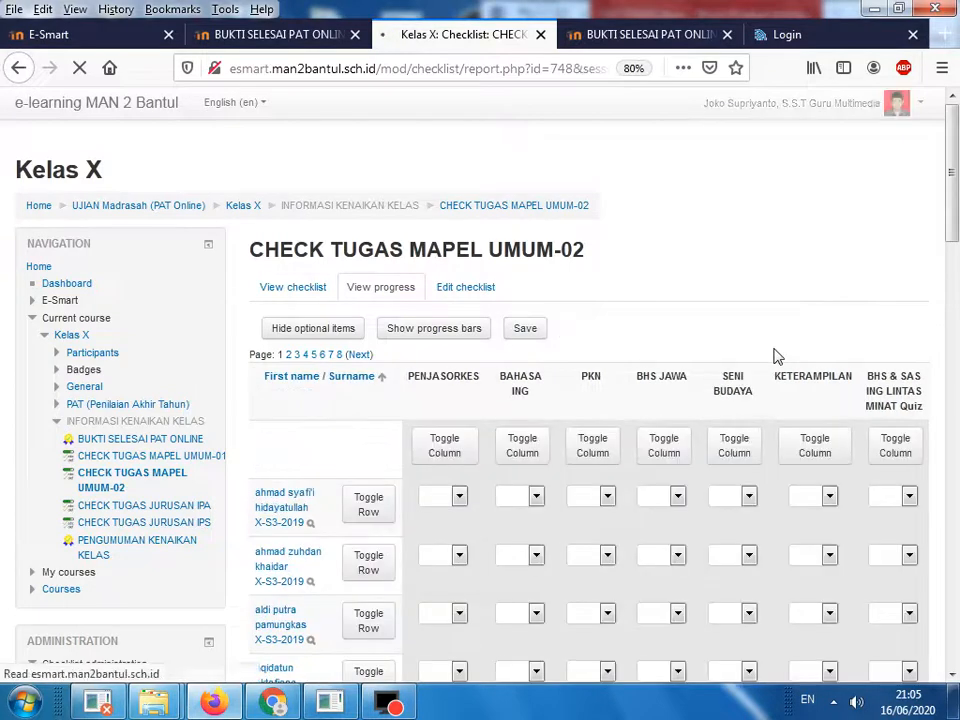
pyautogui.scroll(-3, 220, 225)
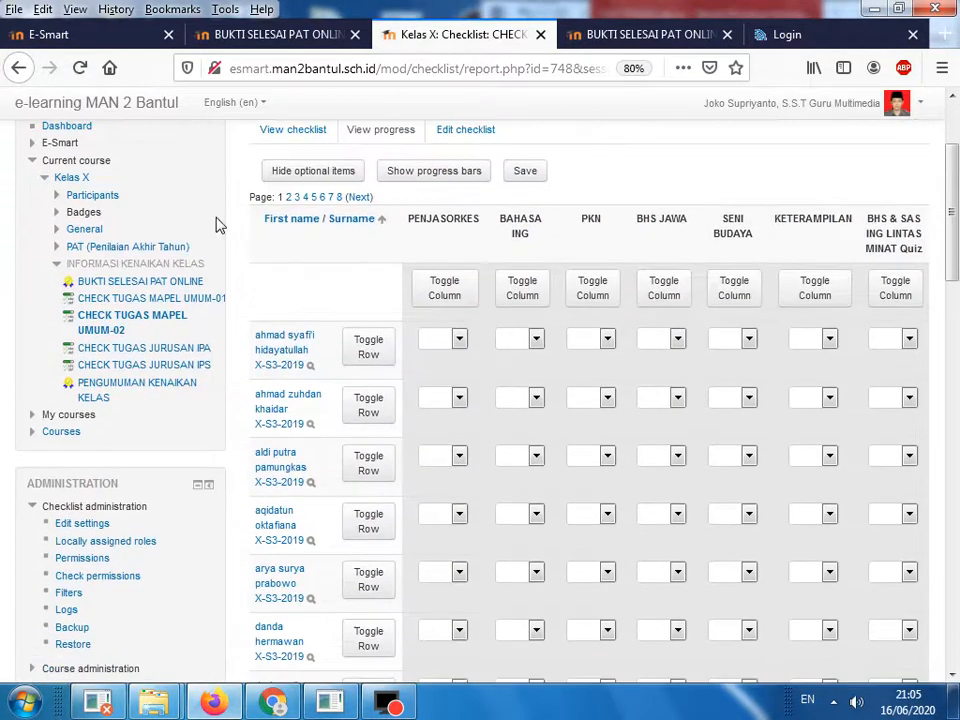
pyautogui.click(296, 197)
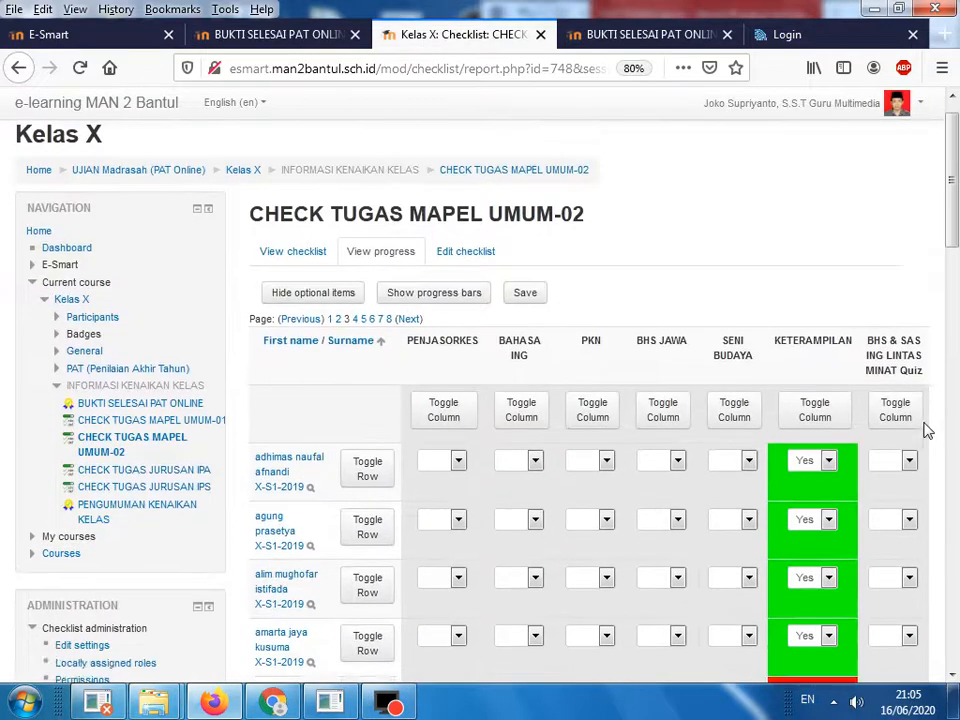
# Change the KETERAMPILAN check of the fifth student on page 3 to Yes and save the checks.
pyautogui.scroll(-6, 890, 415)
pyautogui.click(828, 414)
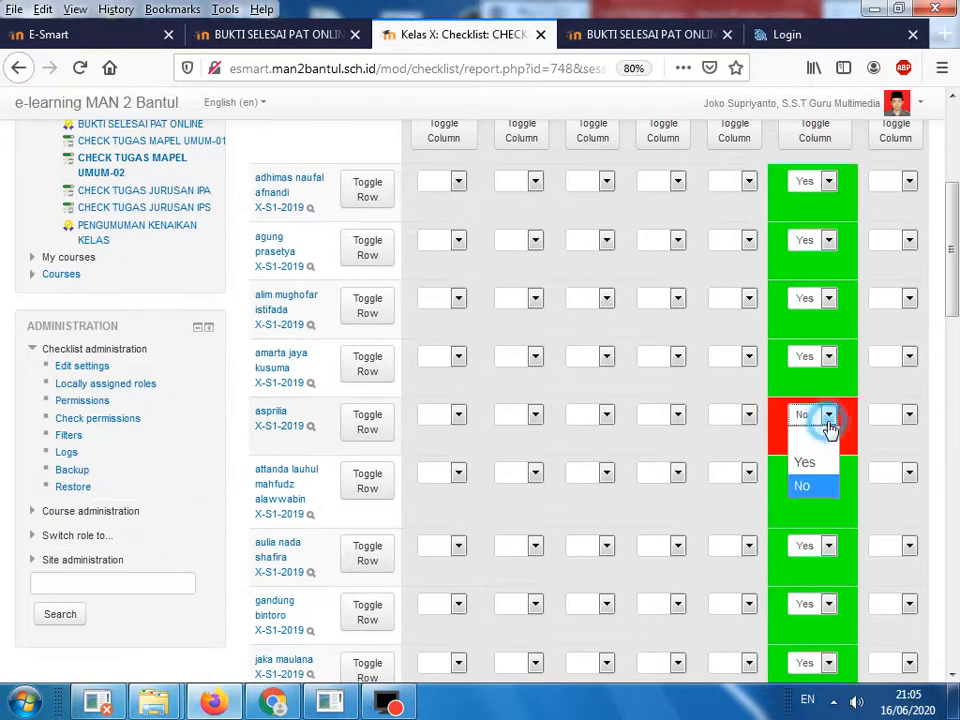
pyautogui.click(814, 461)
pyautogui.scroll(4, 829, 457)
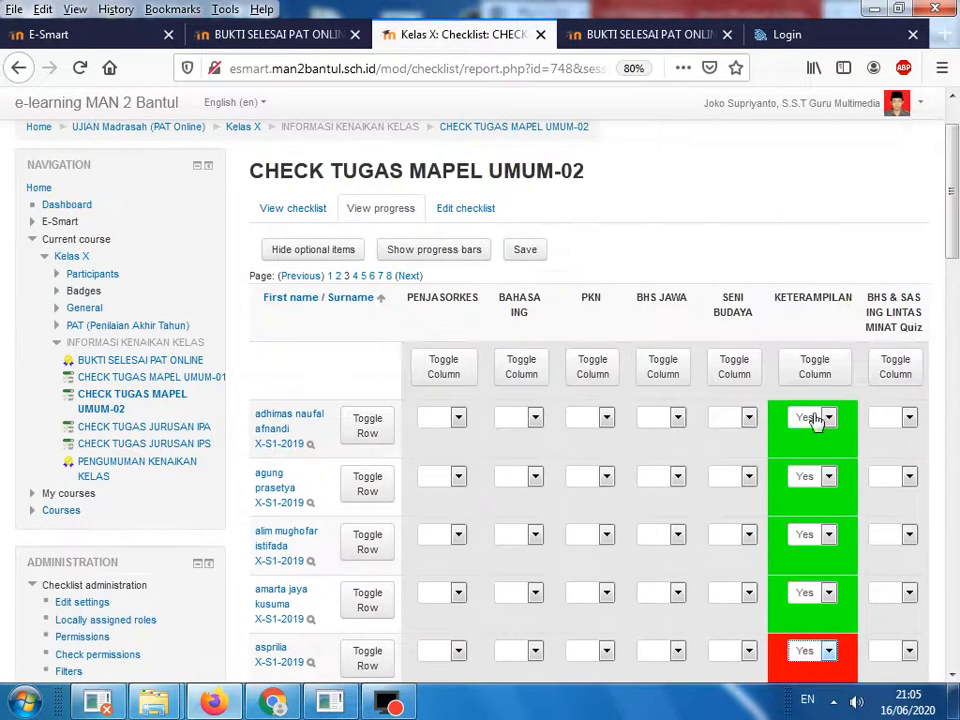
pyautogui.click(533, 245)
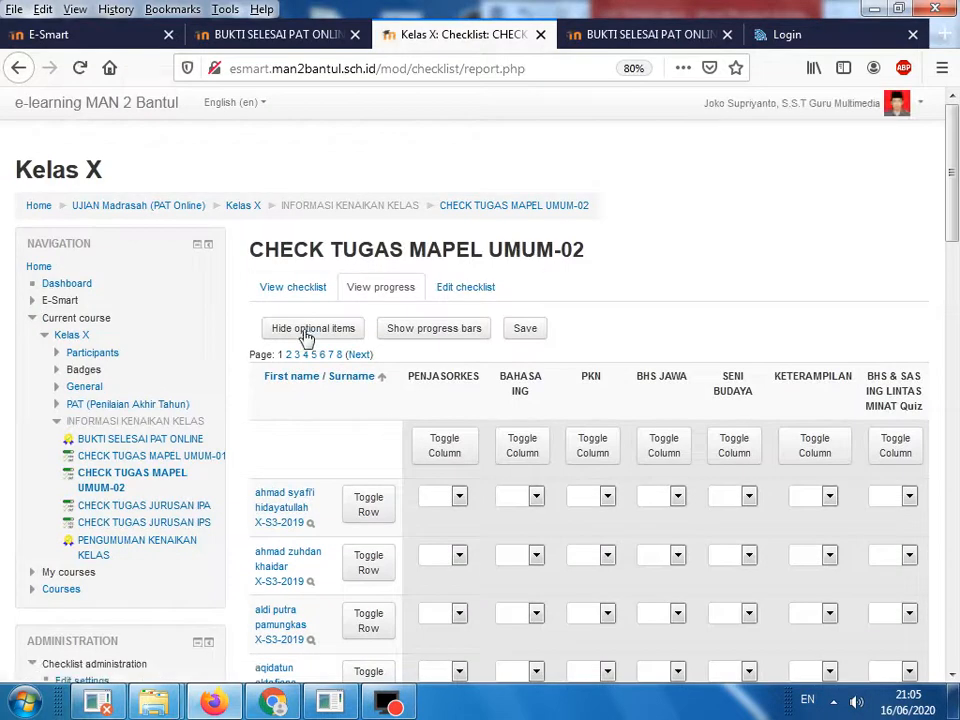
# Look through pages 4 and 7 of the progress report for the X-A1-2019 students.
pyautogui.click(306, 356)
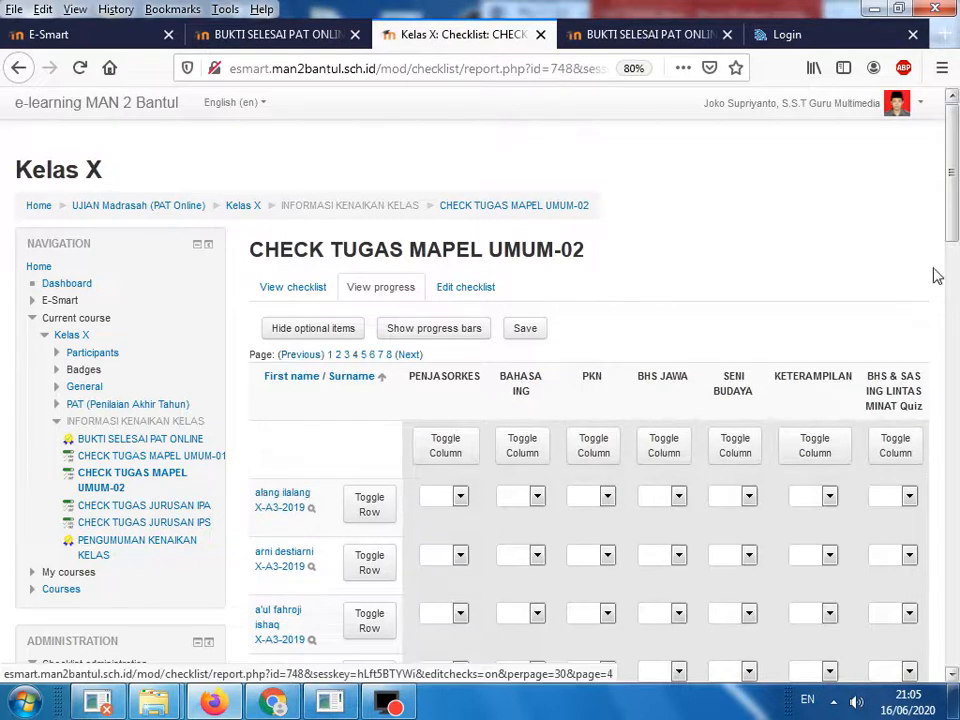
pyautogui.scroll(-2, 543, 342)
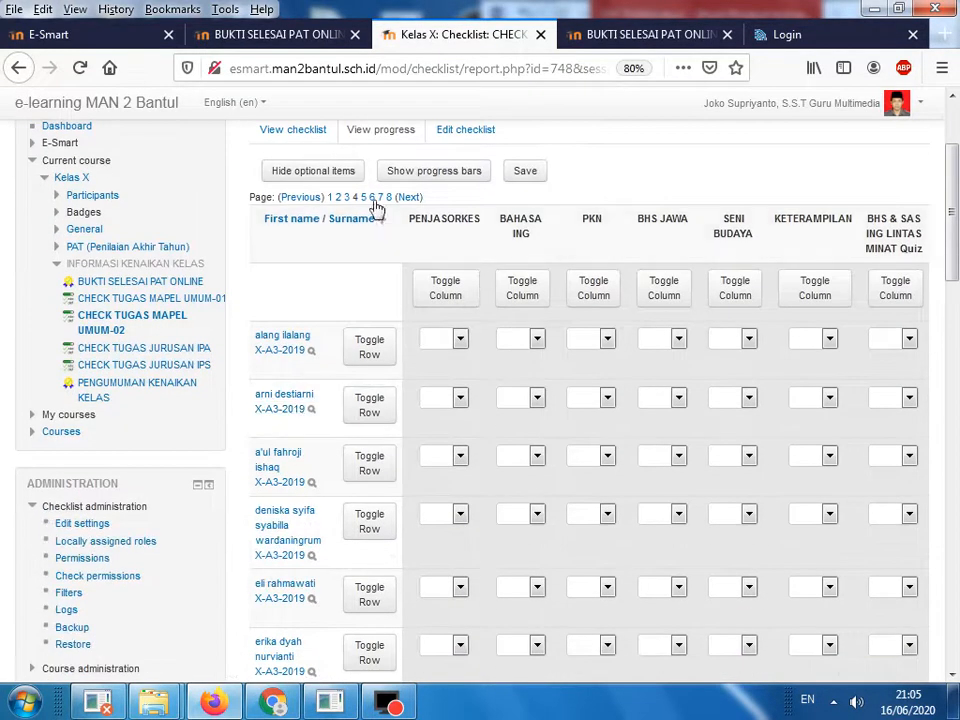
pyautogui.click(381, 200)
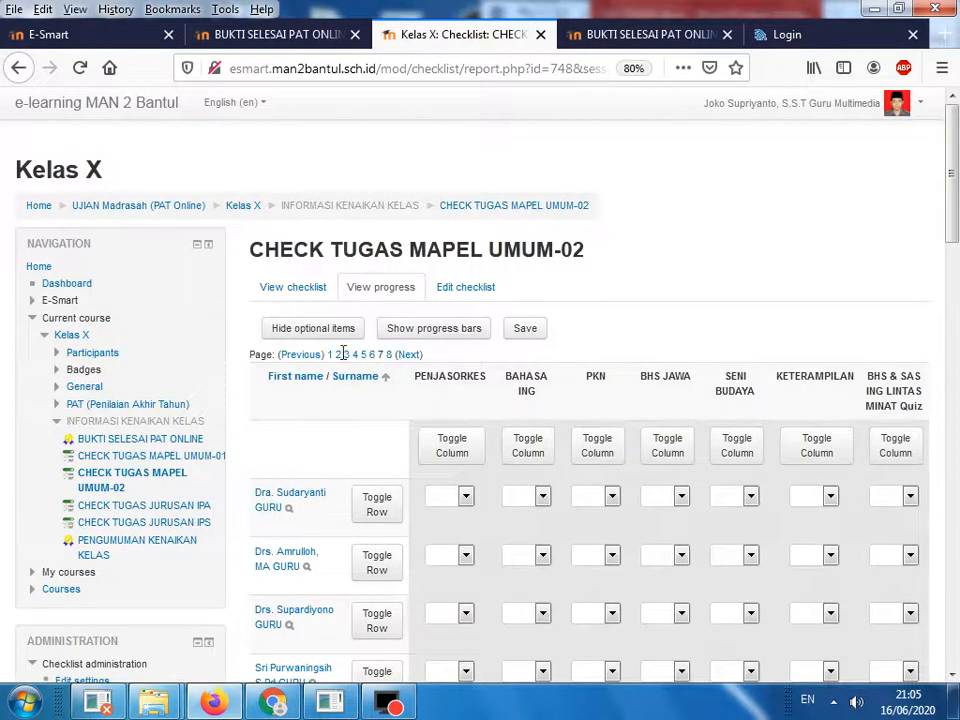
# Open page 6 and set the KETERAMPILAN check to Yes for the last three X-A1-2019 students.
pyautogui.click(371, 354)
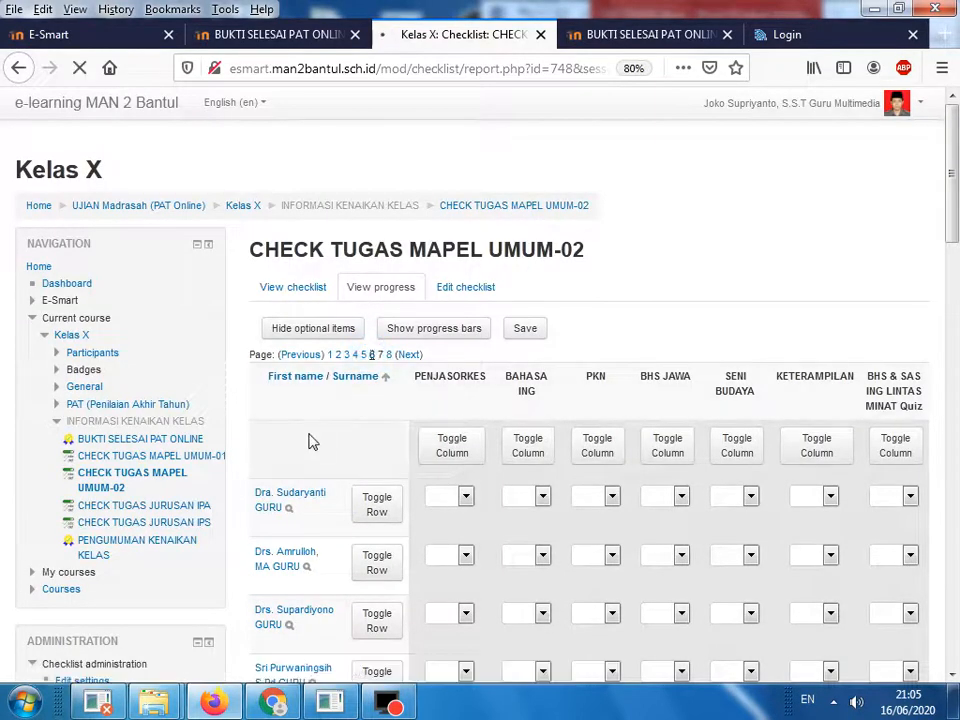
pyautogui.scroll(-3, 300, 455)
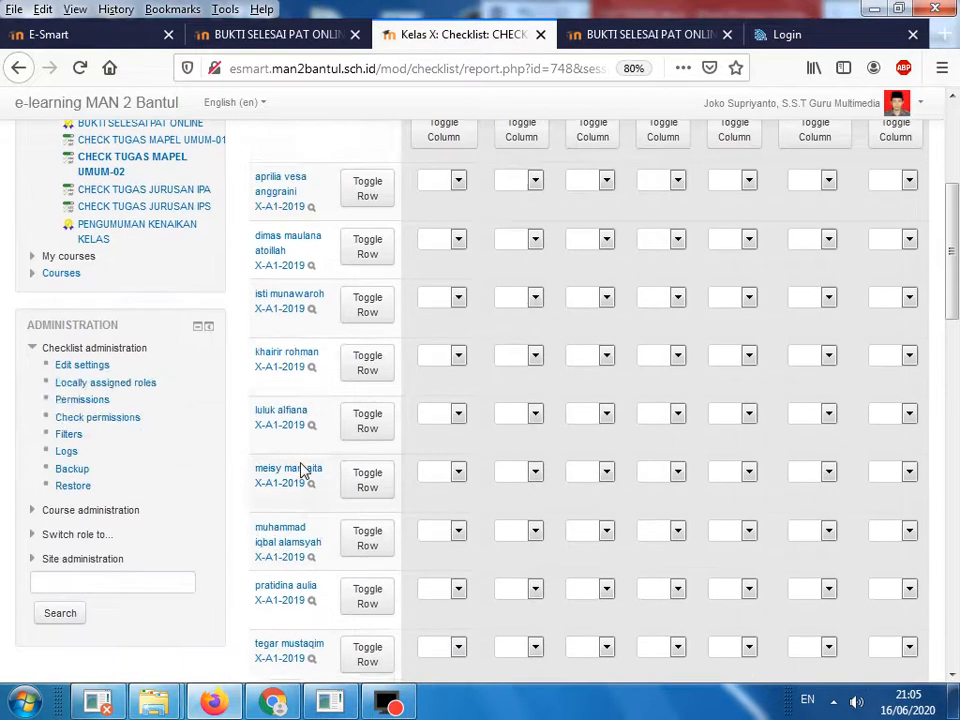
pyautogui.scroll(-6, 303, 470)
pyautogui.scroll(3, 300, 460)
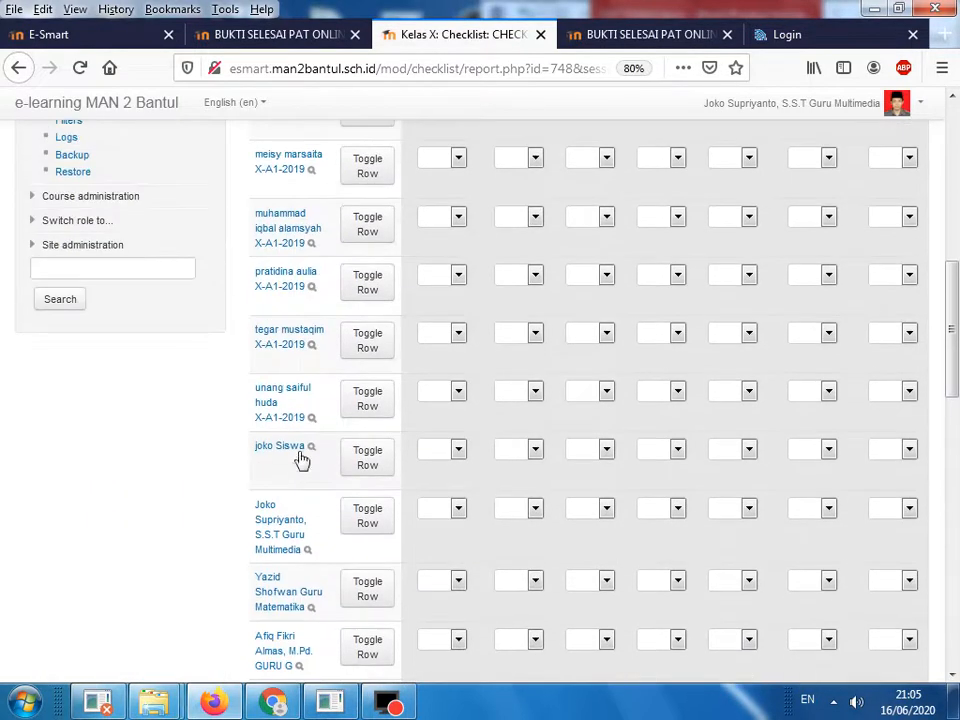
pyautogui.click(828, 392)
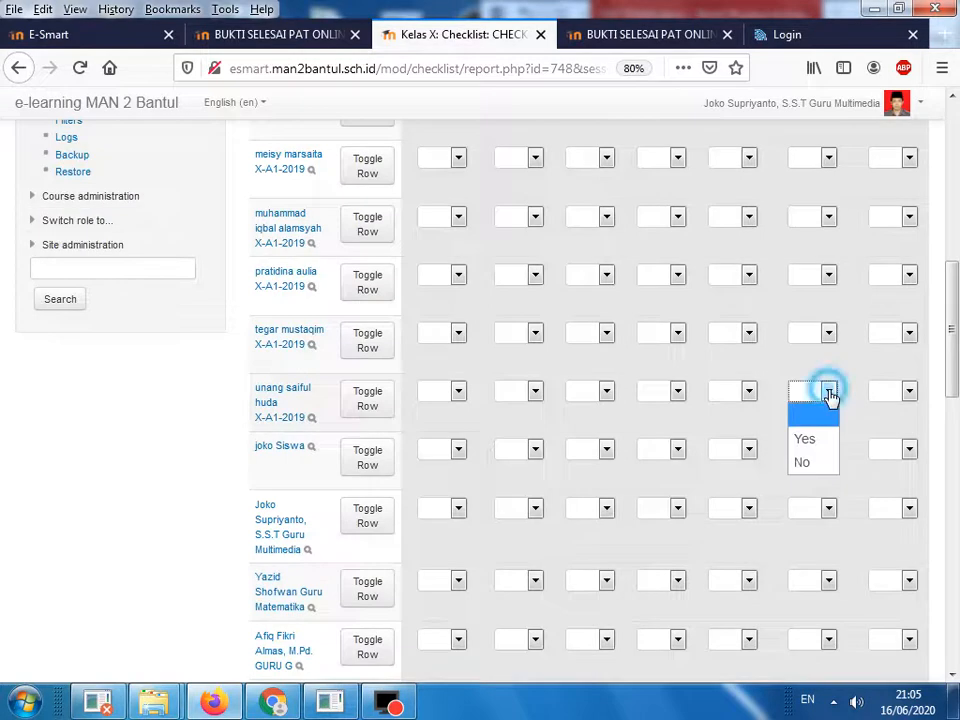
pyautogui.click(803, 440)
pyautogui.click(818, 336)
pyautogui.click(806, 381)
pyautogui.click(821, 276)
pyautogui.click(806, 322)
# Set the KETERAMPILAN check to Yes for the fourth to seventh X-A1-2019 students on page 6.
pyautogui.click(820, 218)
pyautogui.click(808, 265)
pyautogui.scroll(3, 806, 300)
pyautogui.click(822, 316)
pyautogui.click(815, 345)
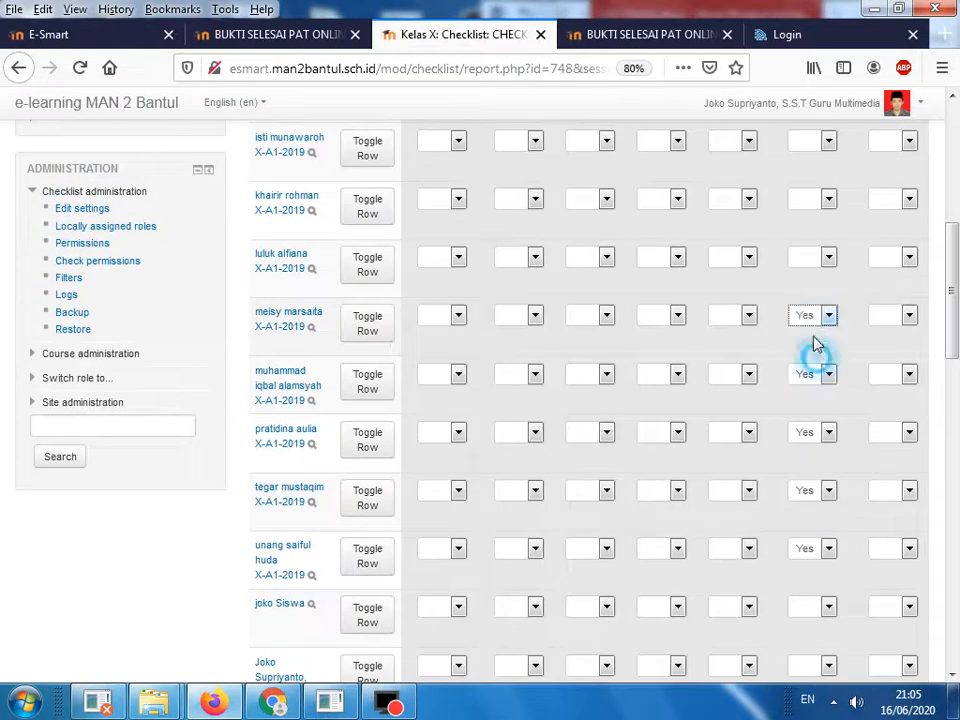
pyautogui.click(818, 257)
pyautogui.click(816, 302)
pyautogui.scroll(2, 816, 307)
pyautogui.click(822, 277)
pyautogui.click(806, 325)
# Set the KETERAMPILAN check to Yes for the first three students on page 6 and save the checks.
pyautogui.click(824, 220)
pyautogui.click(826, 228)
pyautogui.click(828, 161)
pyautogui.click(814, 208)
pyautogui.scroll(4, 560, 322)
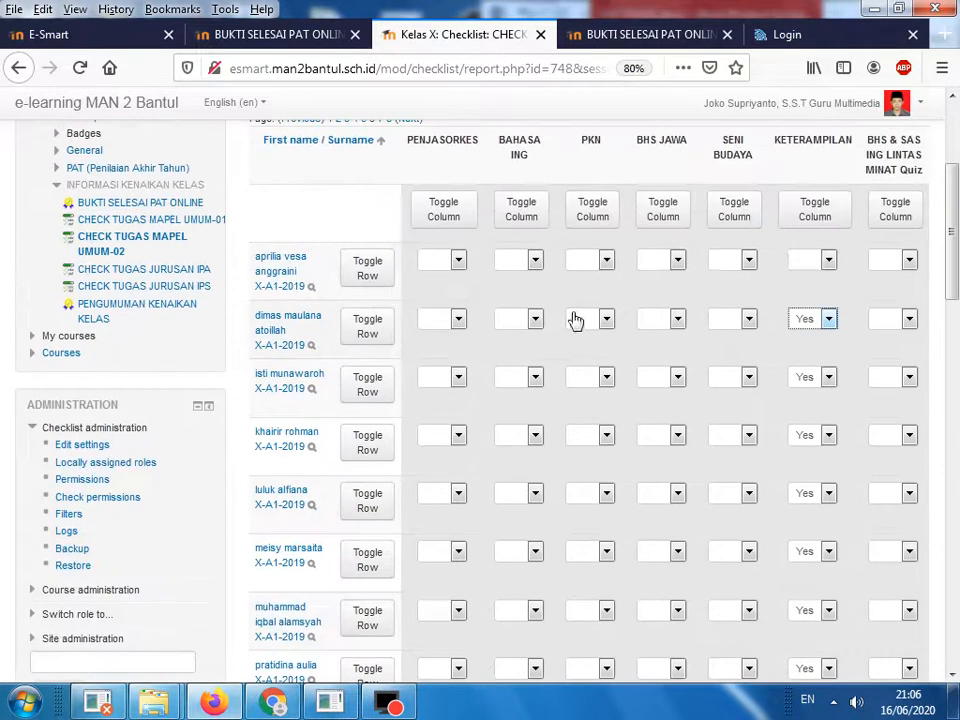
pyautogui.click(826, 260)
pyautogui.click(804, 306)
pyautogui.scroll(4, 455, 237)
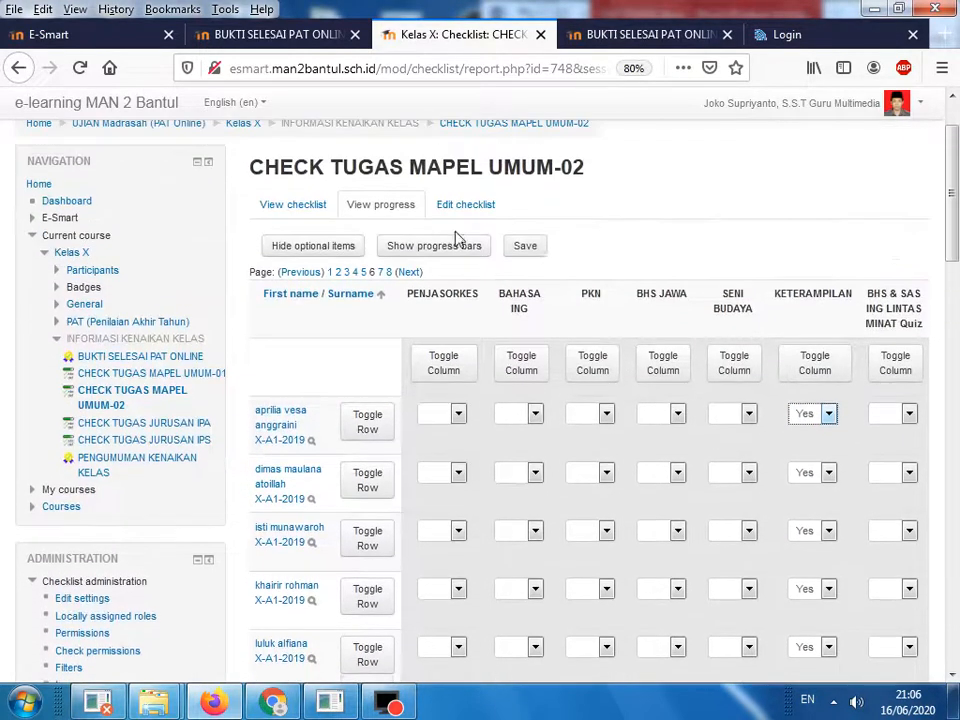
pyautogui.click(530, 249)
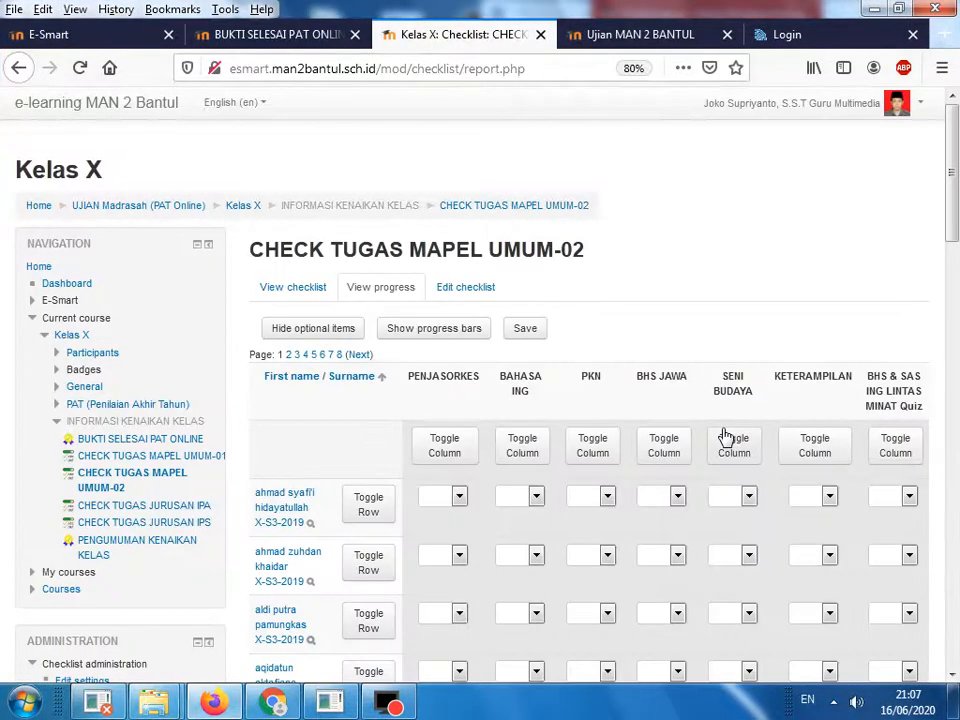
# Reopen page 6 and review the saved KETERAMPILAN checks of the X-A1-2019 students.
pyautogui.click(322, 356)
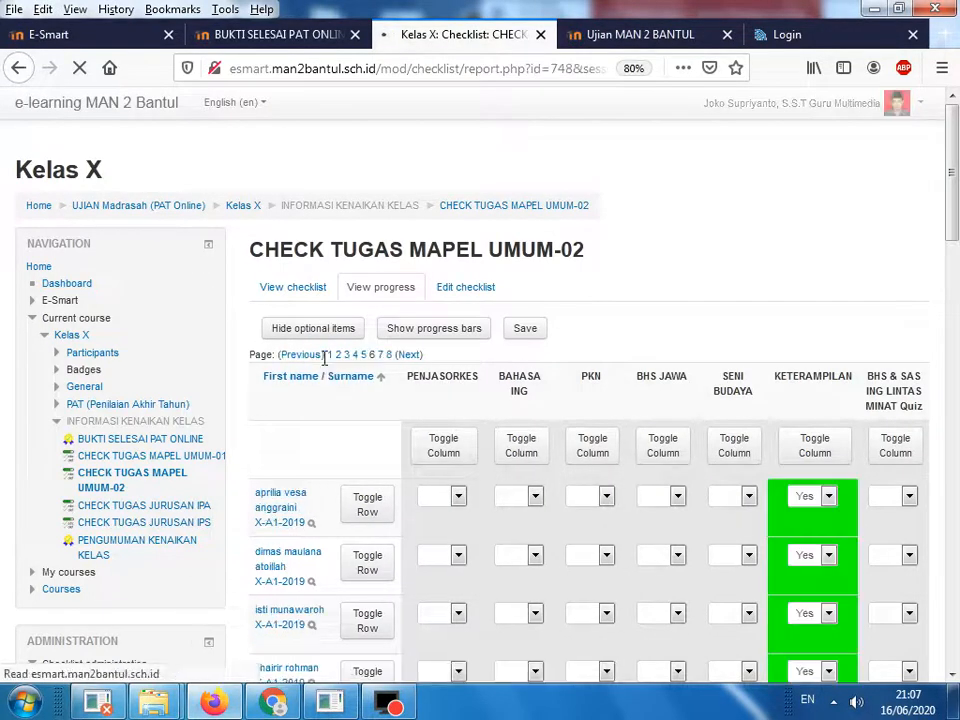
pyautogui.scroll(-6, 805, 410)
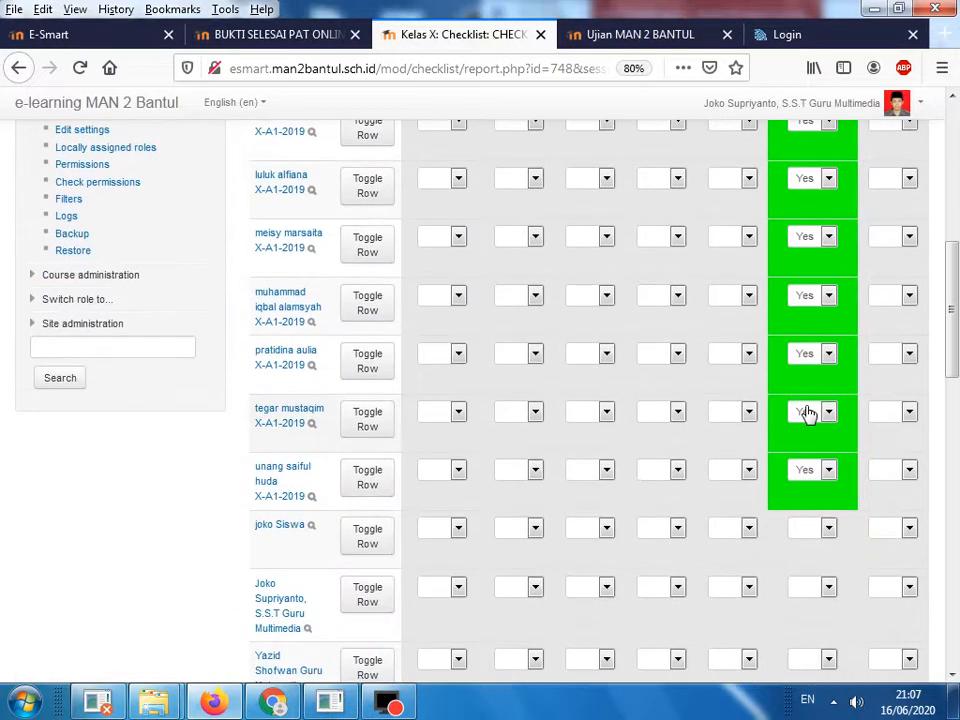
pyautogui.scroll(5, 808, 415)
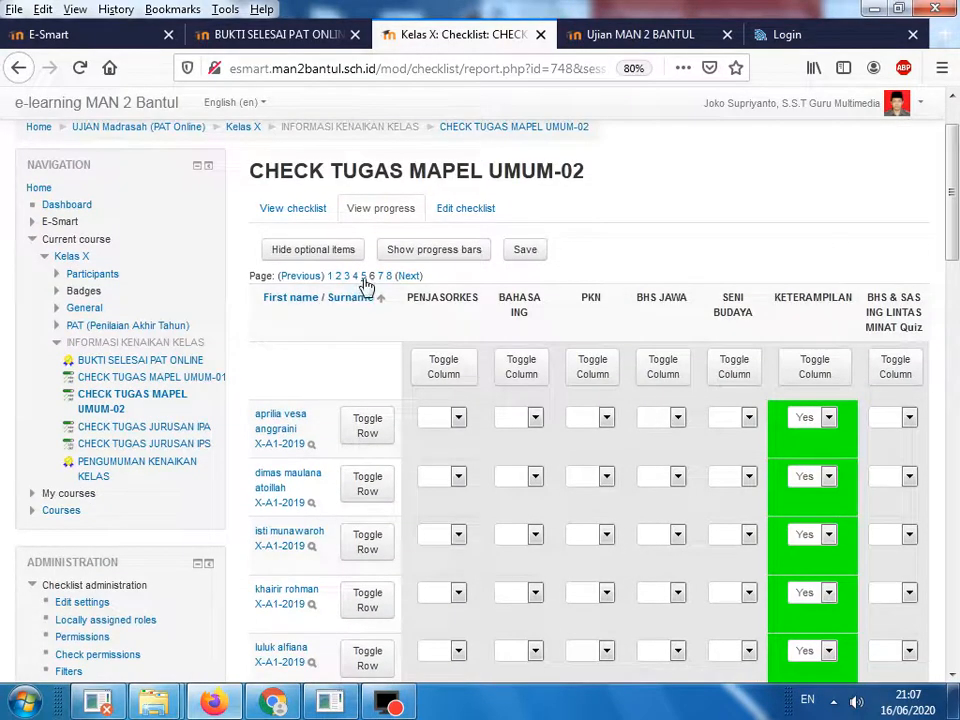
# Open page 5 and set the KETERAMPILAN check to Yes for the first four X-A1-2019 students.
pyautogui.click(364, 278)
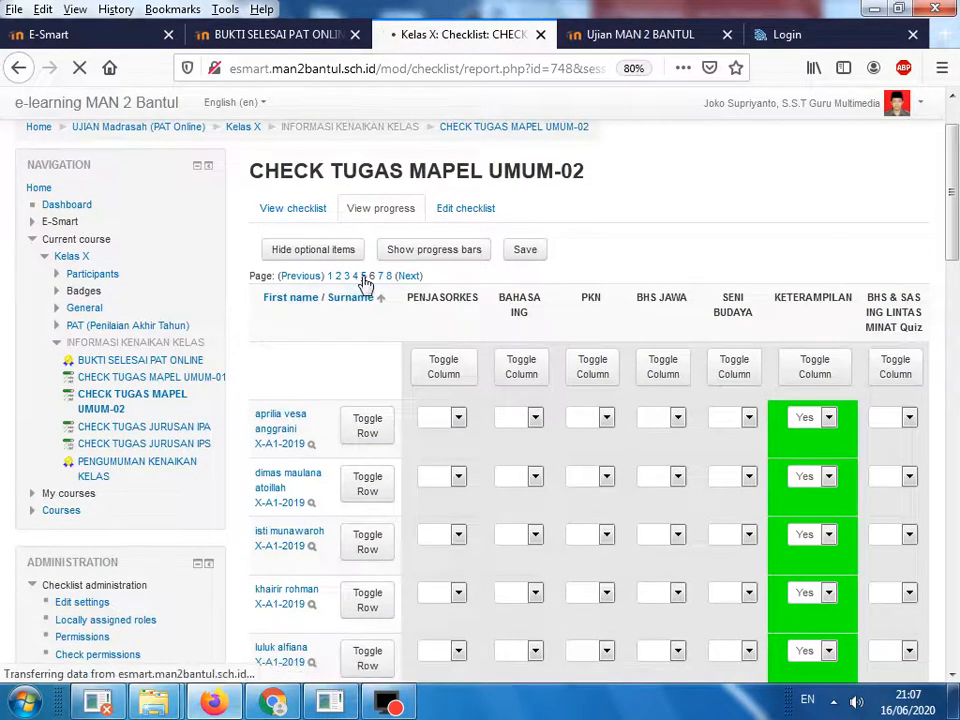
pyautogui.scroll(-5, 812, 420)
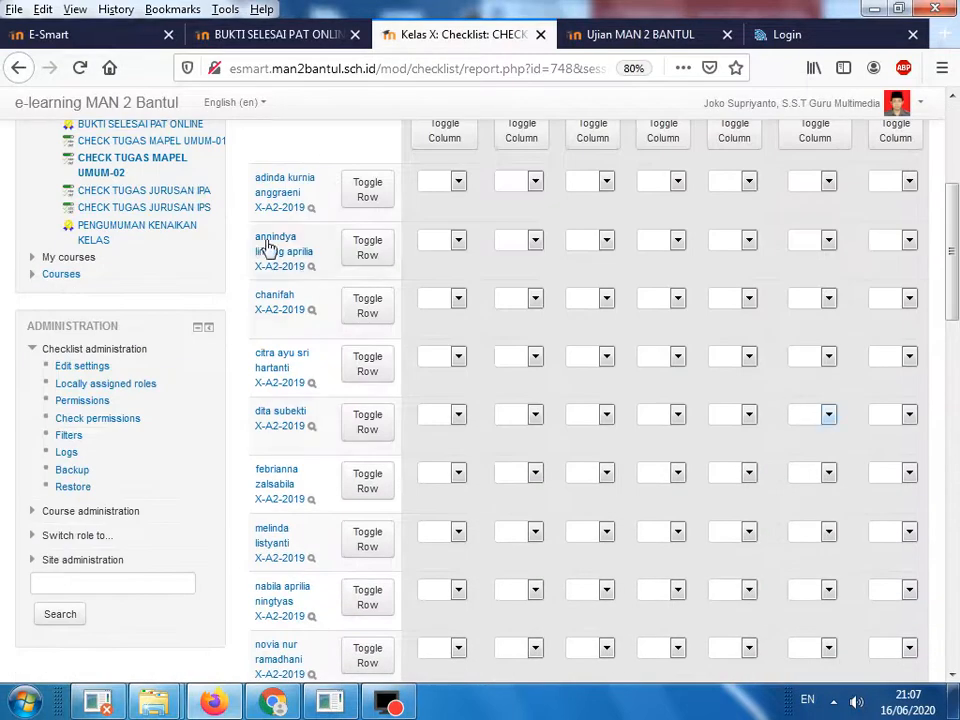
pyautogui.scroll(-5, 347, 354)
pyautogui.scroll(-2, 347, 354)
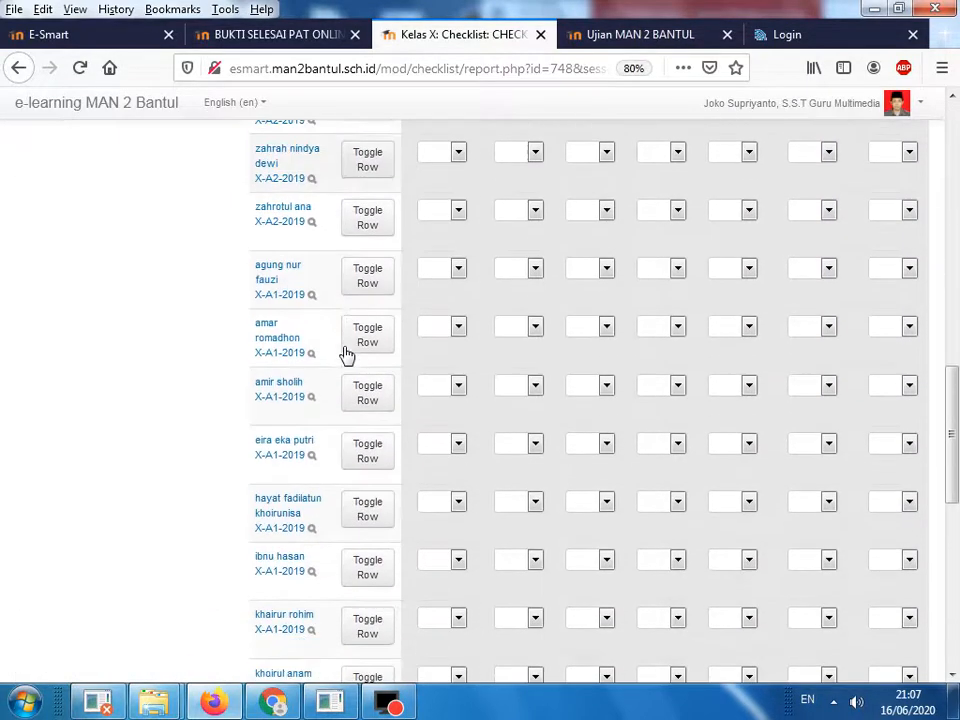
pyautogui.click(818, 212)
pyautogui.click(805, 256)
pyautogui.click(825, 268)
pyautogui.click(805, 316)
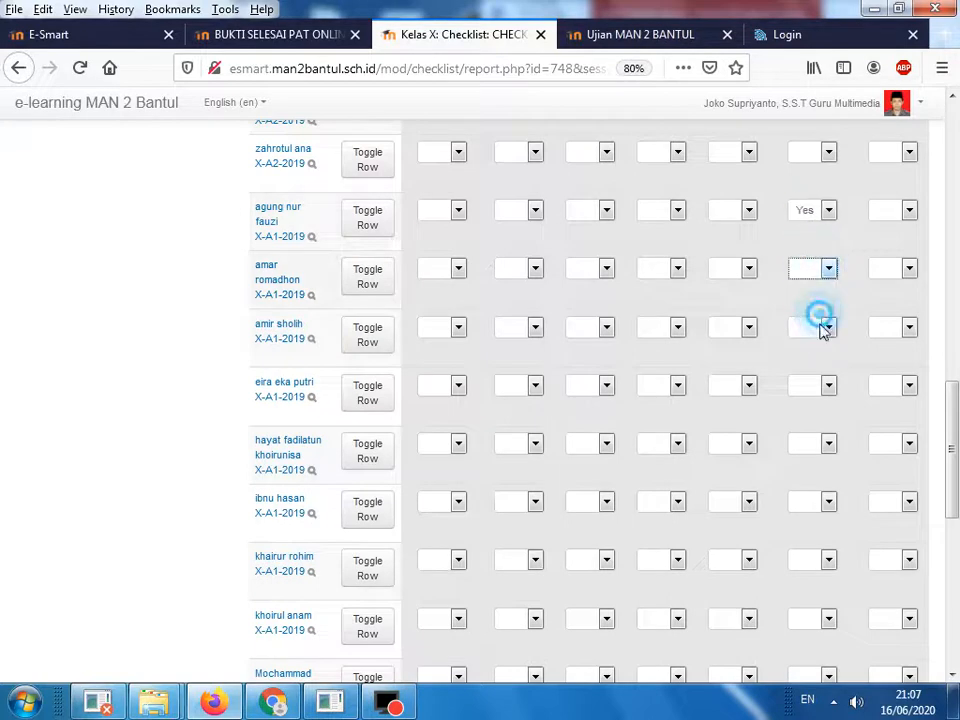
pyautogui.click(823, 327)
pyautogui.click(805, 374)
pyautogui.click(823, 386)
pyautogui.click(806, 432)
# Set the KETERAMPILAN check to Yes for the fifth to eighth X-A1-2019 students on page 5.
pyautogui.scroll(-1, 822, 420)
pyautogui.click(822, 366)
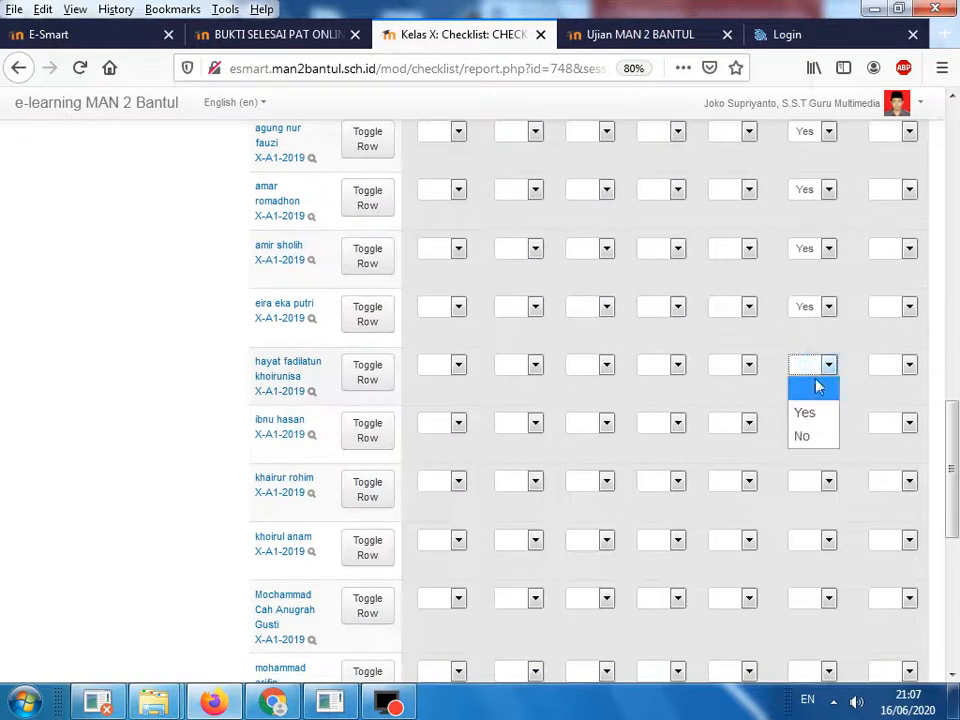
pyautogui.click(806, 411)
pyautogui.click(823, 426)
pyautogui.click(805, 470)
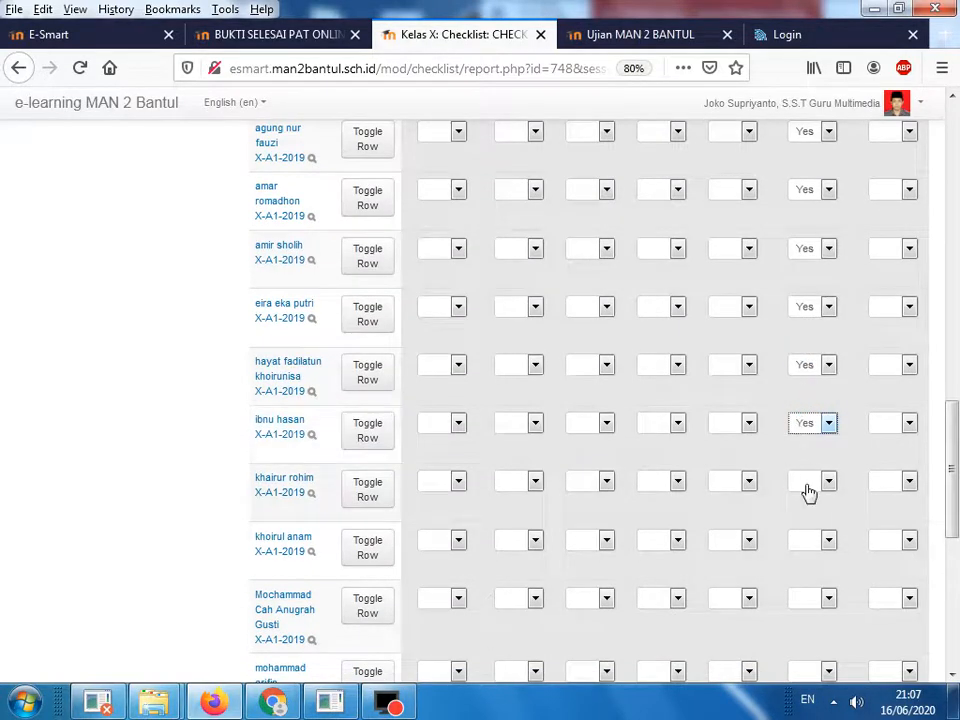
pyautogui.click(812, 482)
pyautogui.click(803, 527)
pyautogui.scroll(-1, 808, 517)
pyautogui.scroll(-1, 808, 517)
pyautogui.click(828, 381)
pyautogui.click(818, 429)
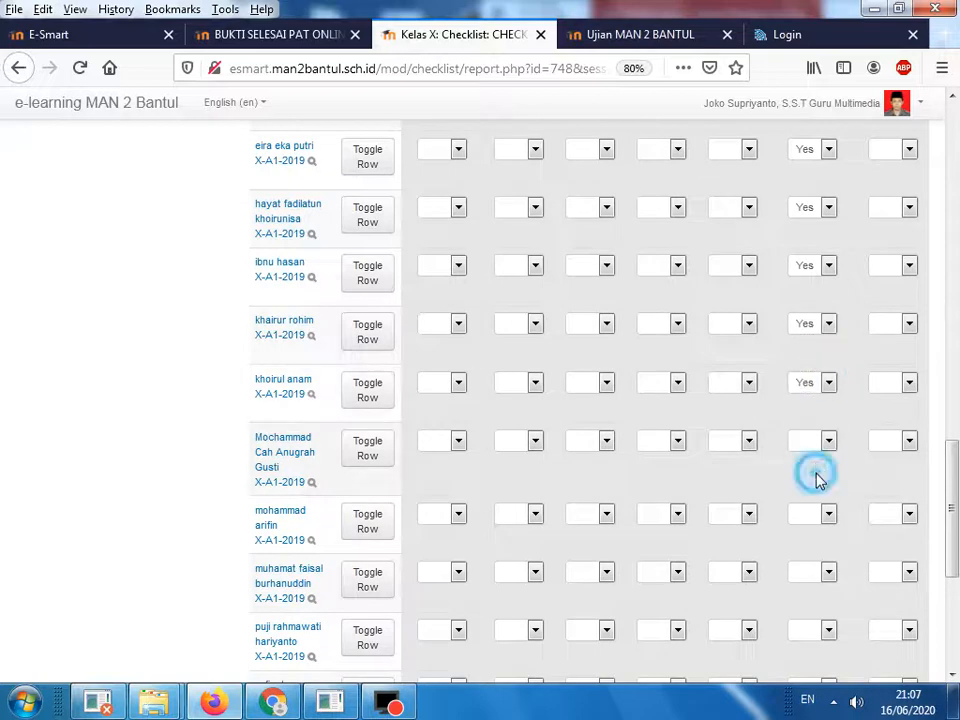
# Set the KETERAMPILAN check to Yes for the ninth to eleventh X-A1-2019 students on page 5.
pyautogui.click(823, 441)
pyautogui.click(810, 487)
pyautogui.click(820, 514)
pyautogui.click(812, 560)
pyautogui.click(822, 571)
pyautogui.scroll(-1, 825, 510)
pyautogui.click(812, 418)
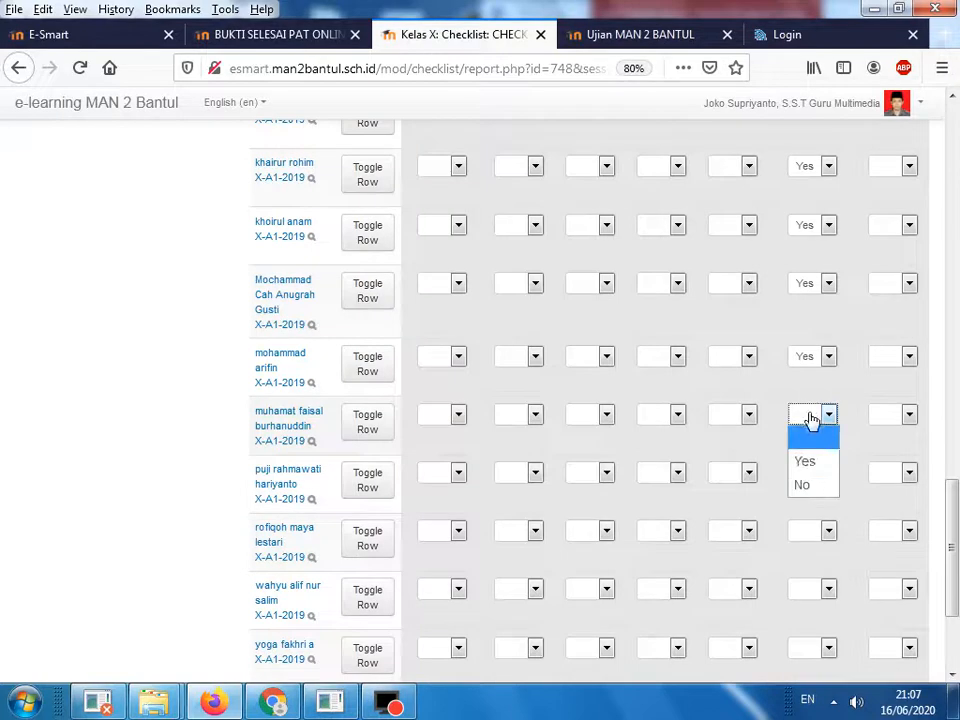
pyautogui.click(808, 460)
# Set the KETERAMPILAN check to Yes for the last five students on page 5 and save the checks.
pyautogui.click(825, 471)
pyautogui.click(810, 517)
pyautogui.scroll(-1, 811, 512)
pyautogui.scroll(-1, 812, 510)
pyautogui.click(825, 371)
pyautogui.click(812, 420)
pyautogui.click(818, 433)
pyautogui.click(806, 478)
pyautogui.click(825, 490)
pyautogui.click(815, 540)
pyautogui.click(825, 549)
pyautogui.click(806, 594)
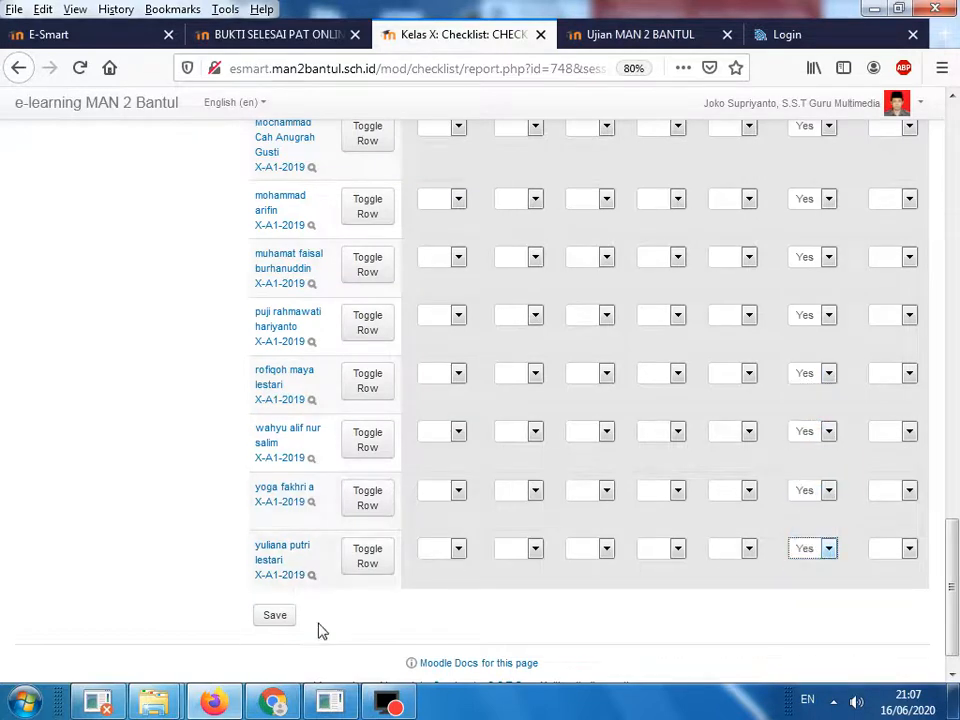
pyautogui.click(278, 616)
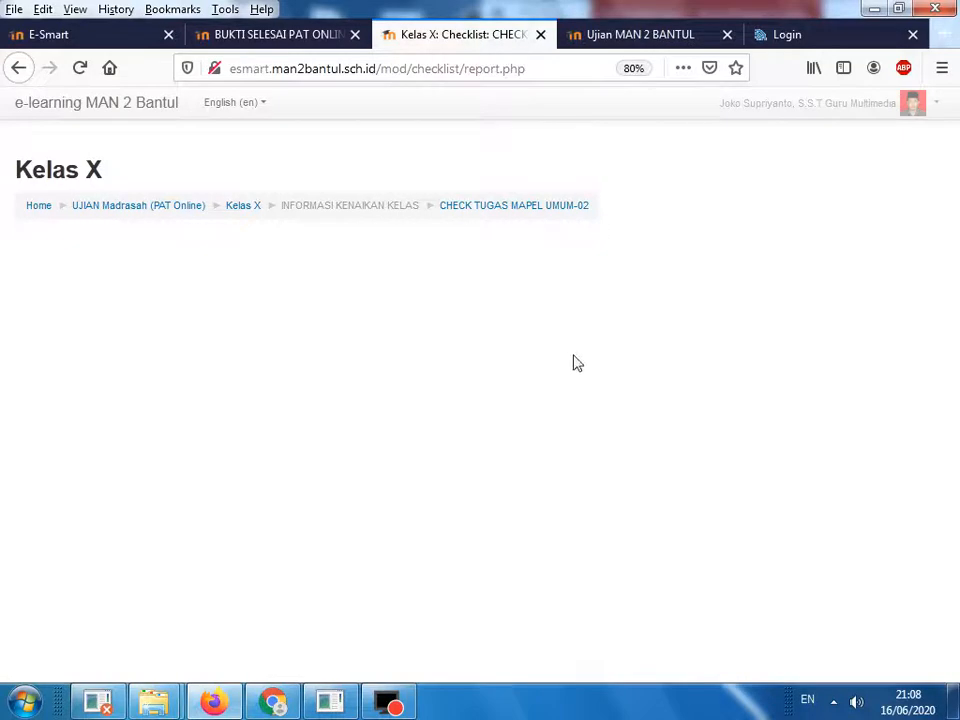
# Reopen the CHECK TUGAS MAPEL UMUM-02 progress overview at page 5 and examine the saved KETERAMPILAN checks for the X-A1-2019 students.
pyautogui.click(478, 208)
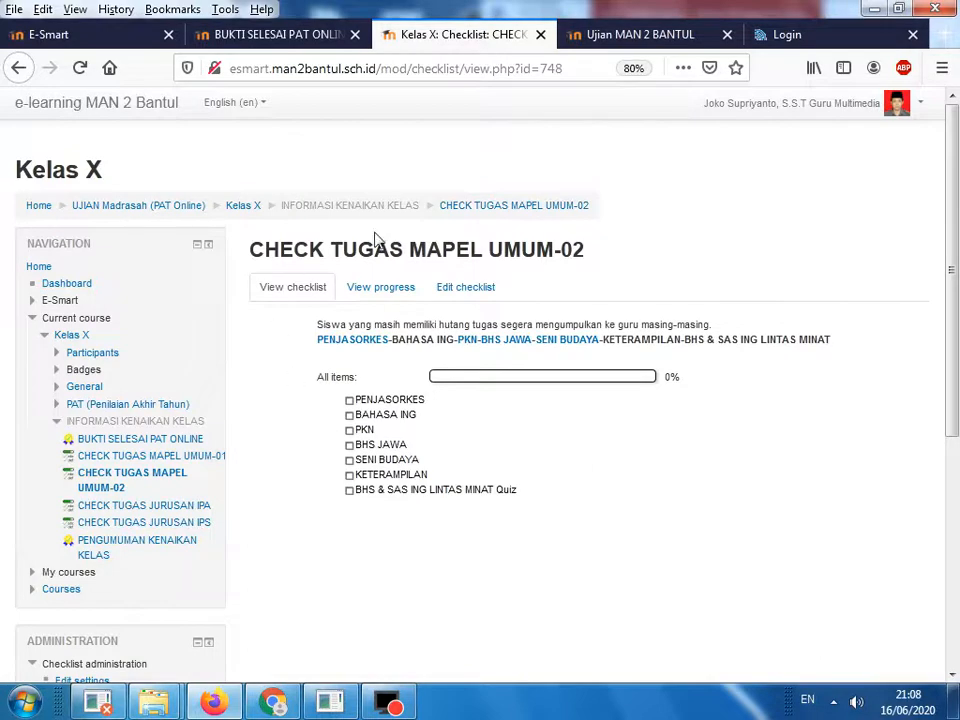
pyautogui.click(381, 287)
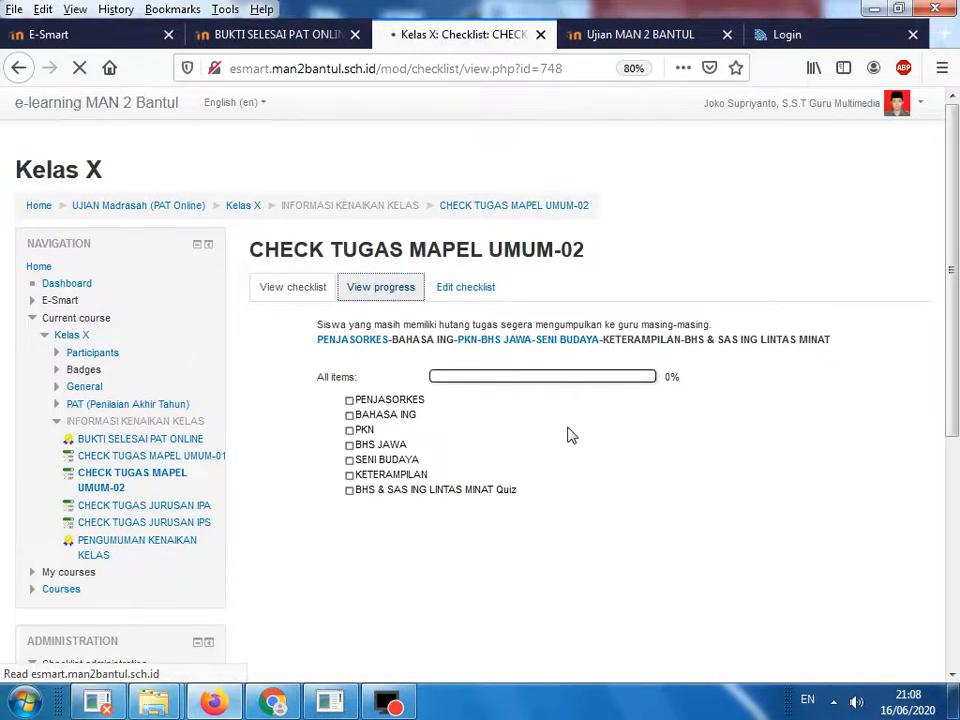
pyautogui.click(313, 356)
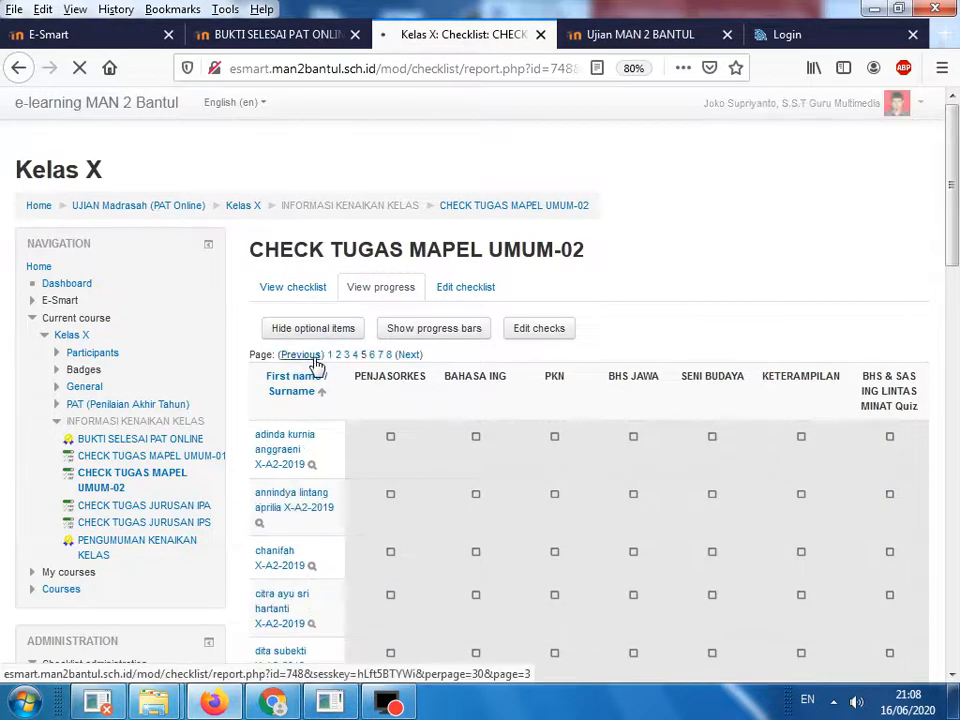
pyautogui.scroll(-8, 780, 456)
pyautogui.scroll(-3, 780, 456)
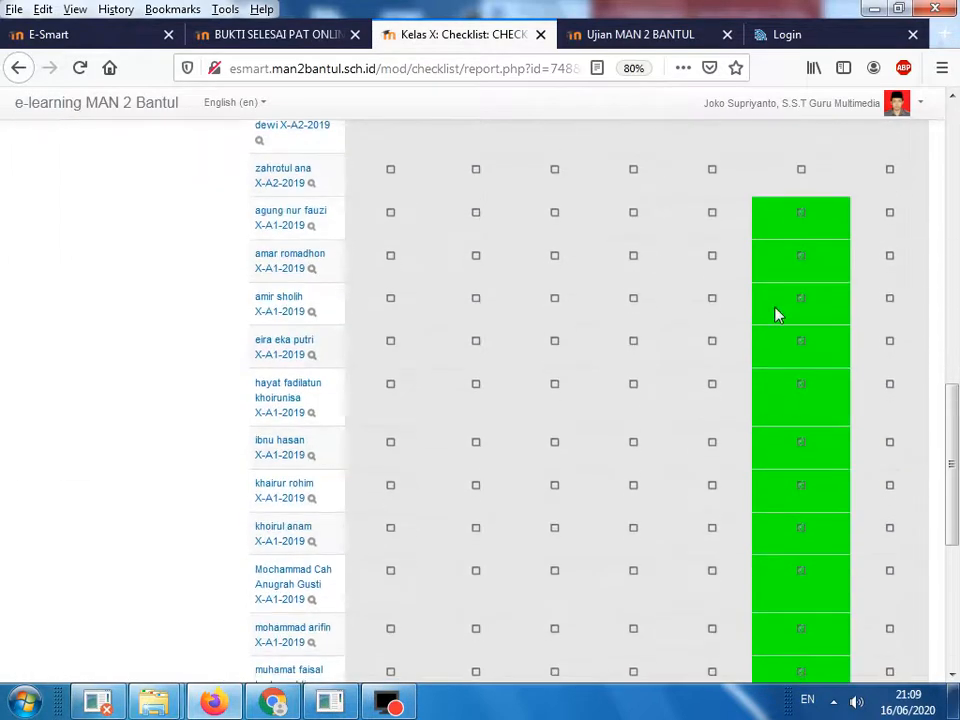
pyautogui.scroll(-5, 806, 446)
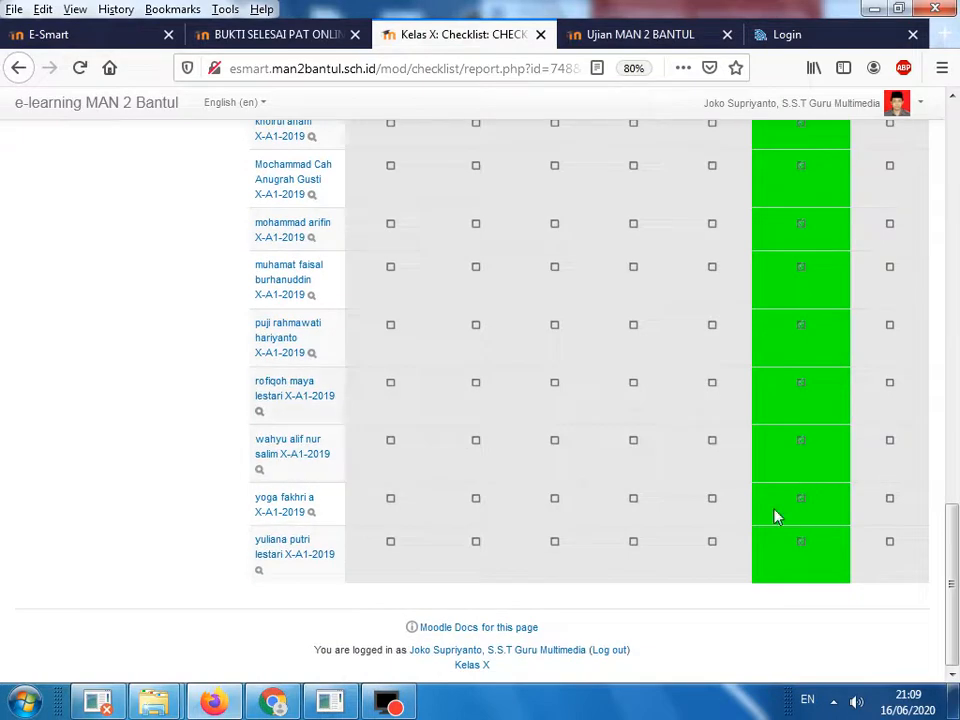
pyautogui.scroll(15, 776, 514)
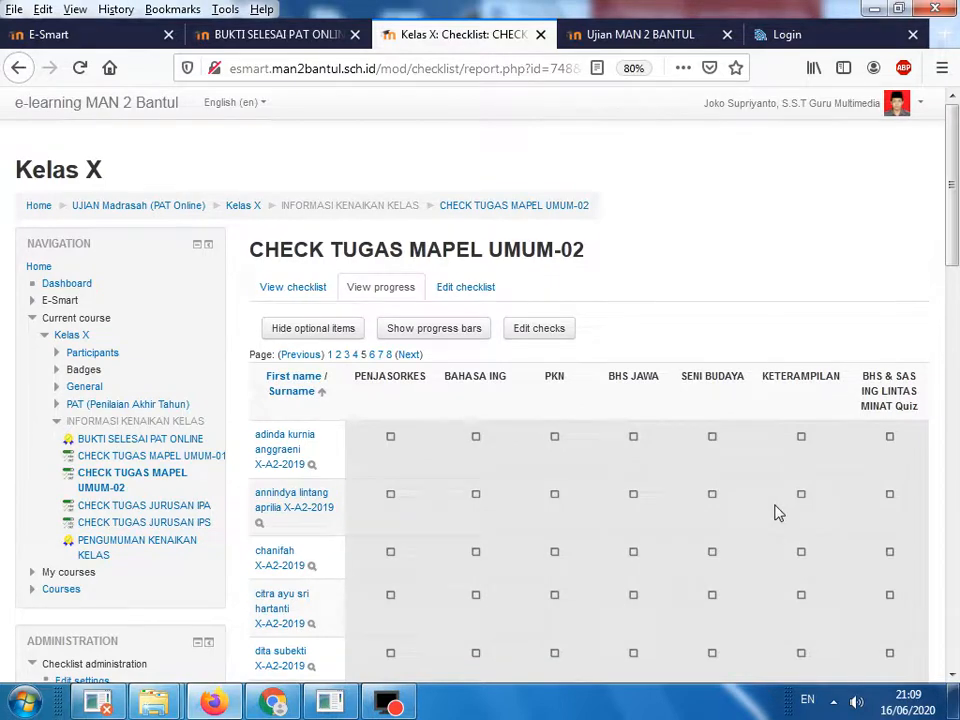
pyautogui.scroll(-8, 778, 513)
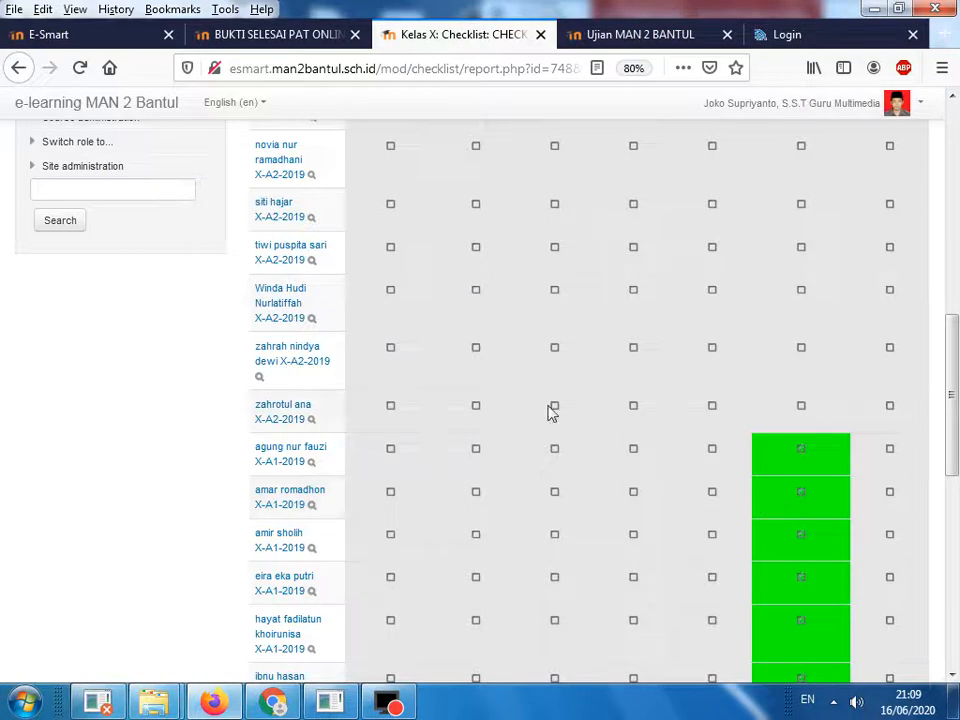
pyautogui.moveTo(955, 385); pyautogui.dragTo(955, 488)
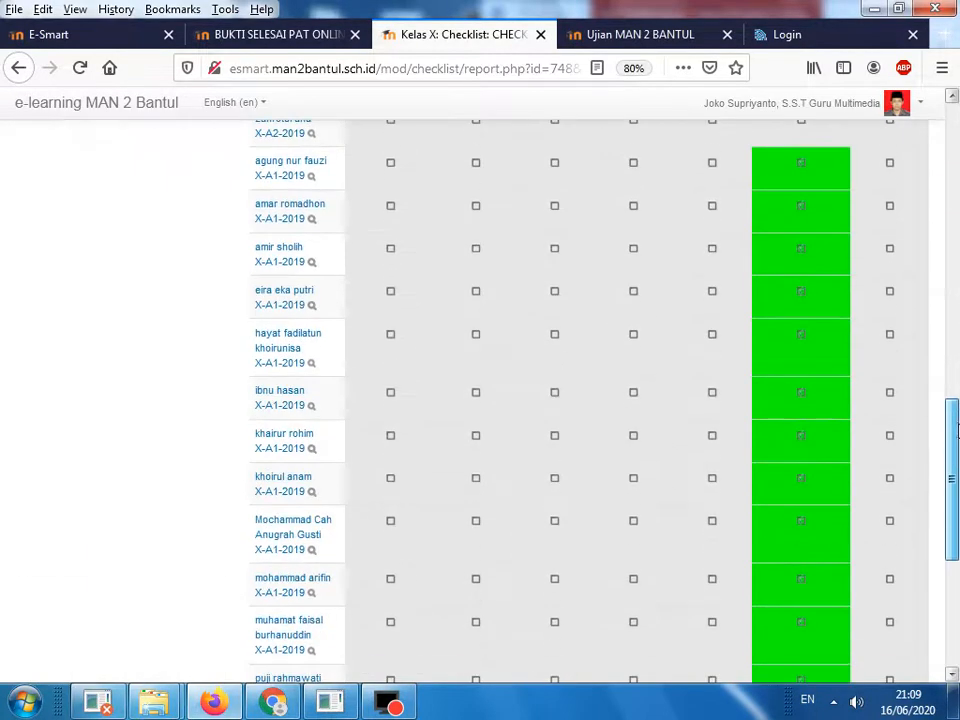
pyautogui.scroll(-5, 482, 516)
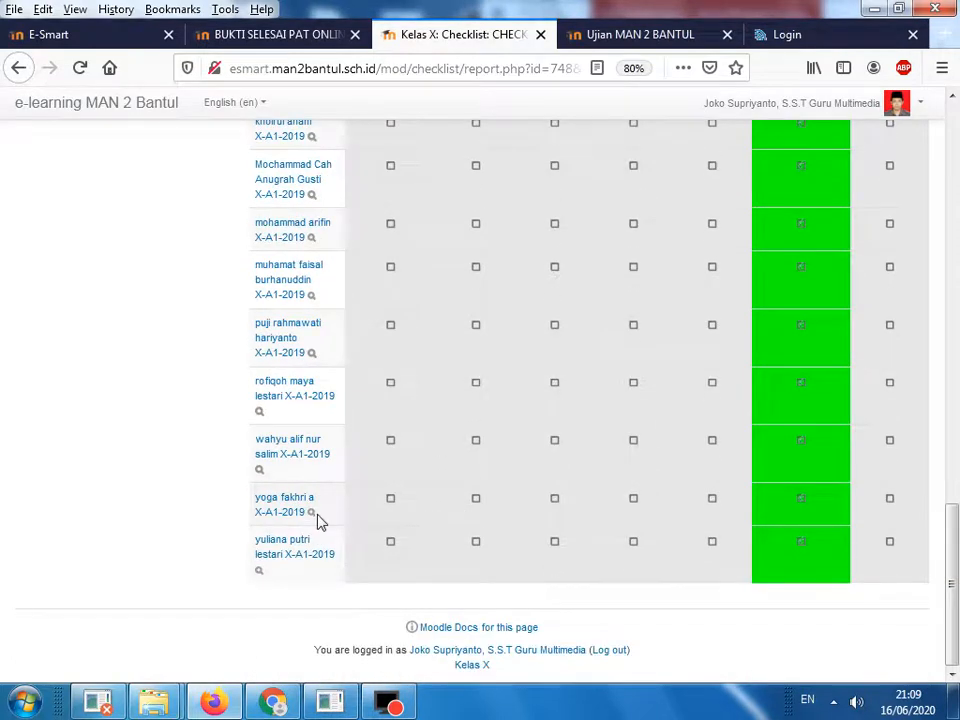
# Open the individual checklist of the second-to-last X-A1-2019 student on page 5 and review its items.
pyautogui.click(313, 513)
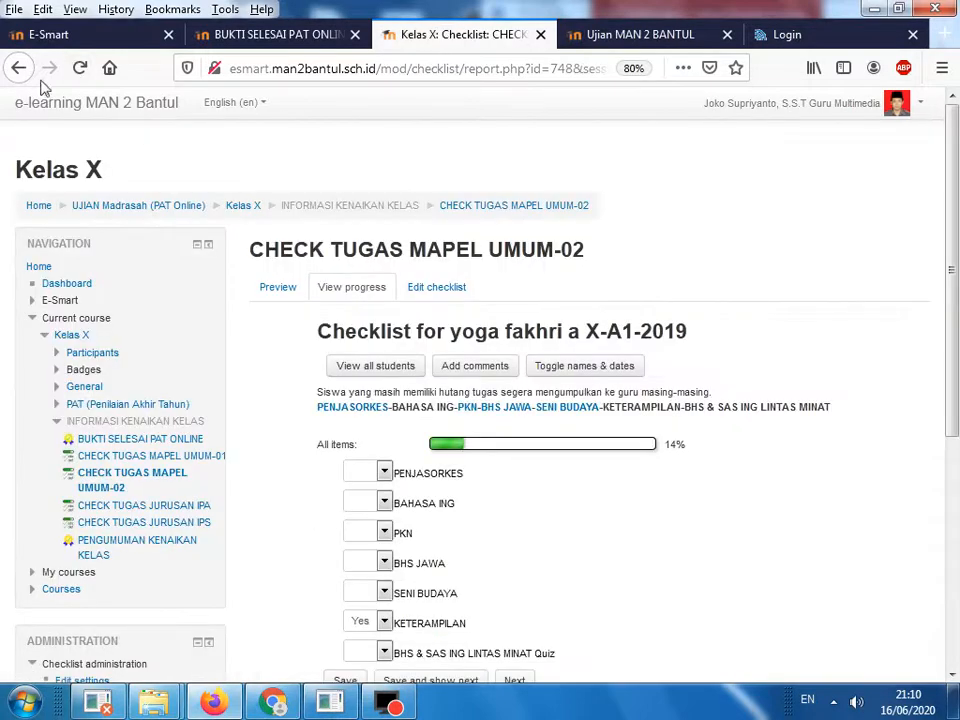
pyautogui.click(28, 70)
pyautogui.scroll(1, 340, 560)
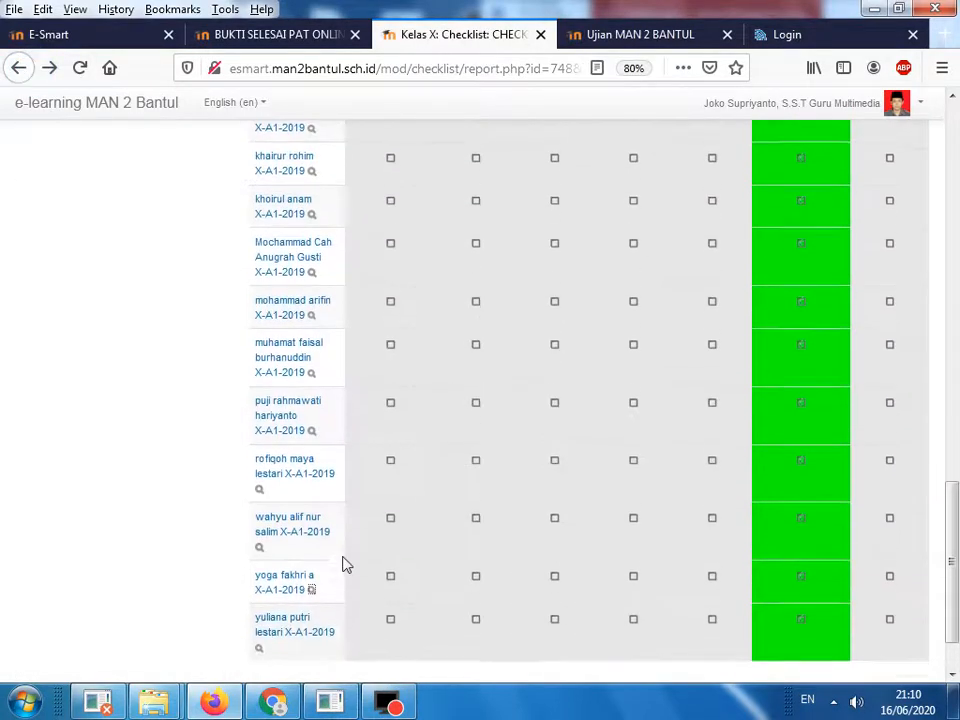
pyautogui.click(312, 592)
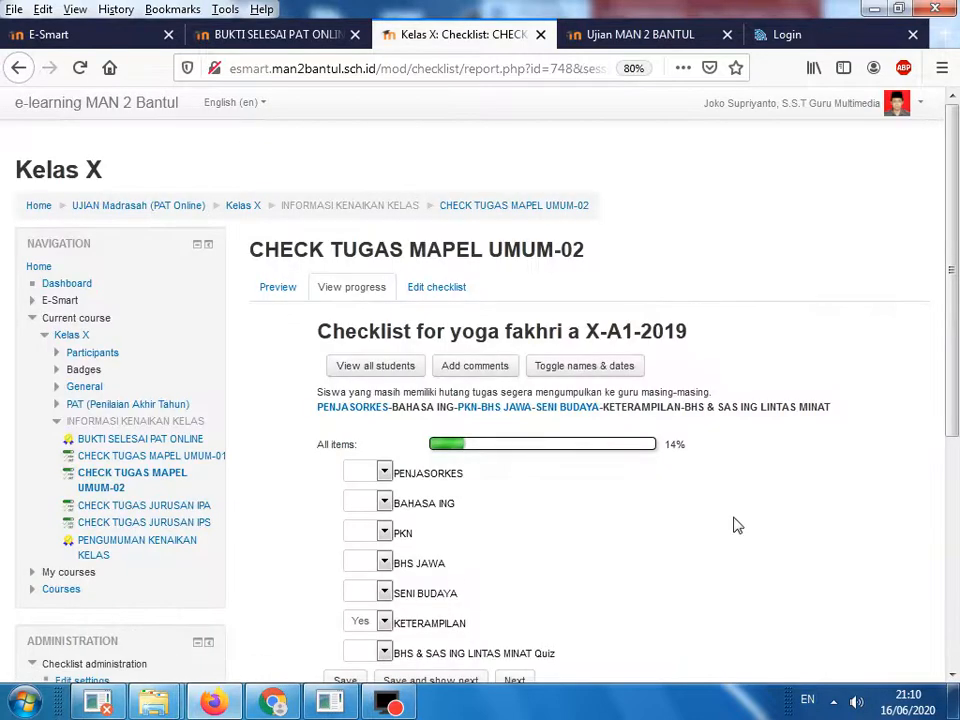
pyautogui.scroll(-3, 733, 523)
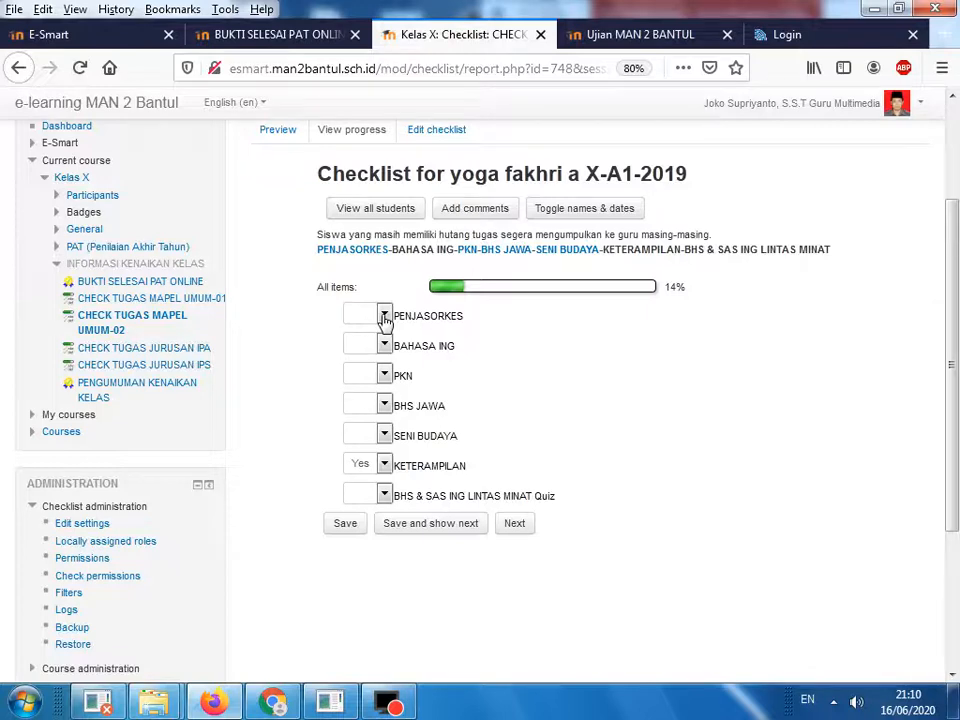
# Try setting PENJASORKES and PKN to Yes in this student's checklist, and return to all students without saving.
pyautogui.click(385, 316)
pyautogui.click(370, 361)
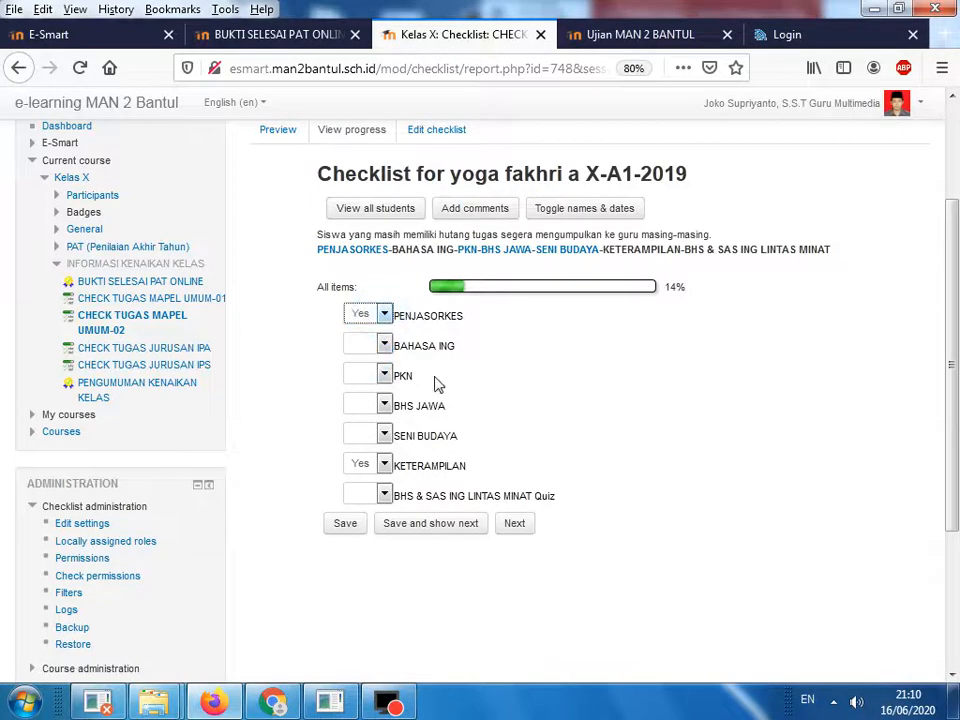
pyautogui.click(385, 376)
pyautogui.click(362, 420)
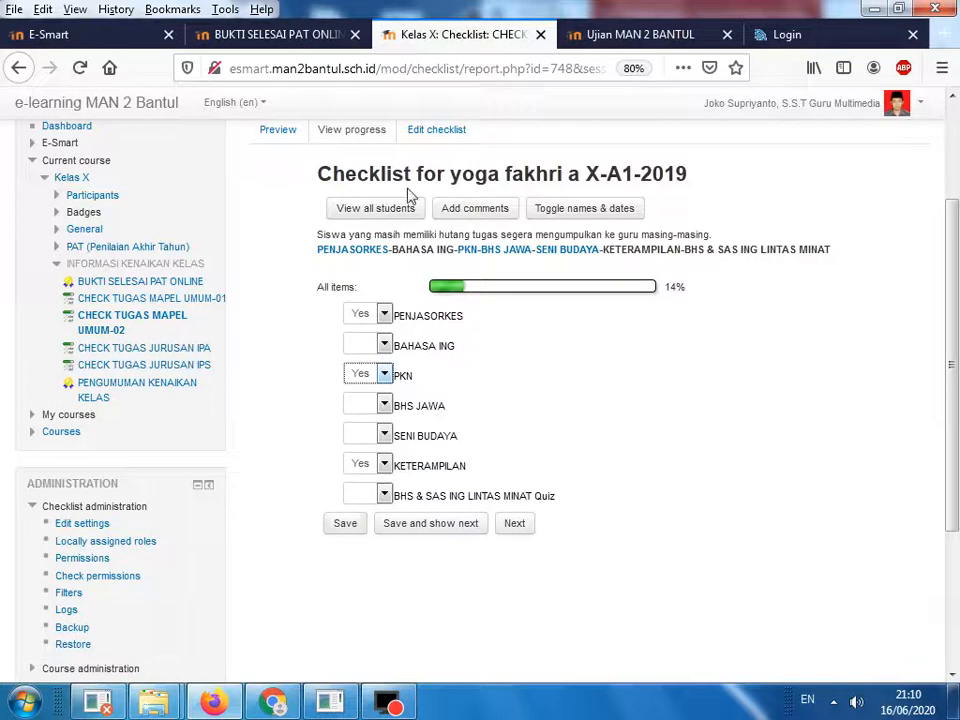
pyautogui.click(375, 212)
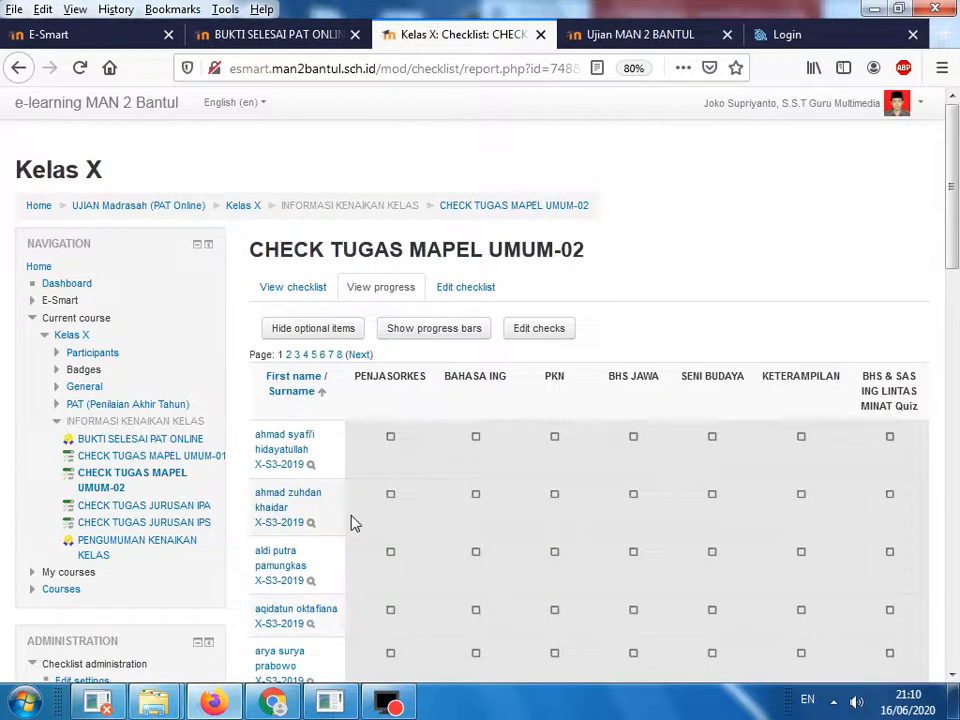
# Look through the checklist's editing, progress and item views, and highlight its introductory note on outstanding assignments.
pyautogui.click(484, 289)
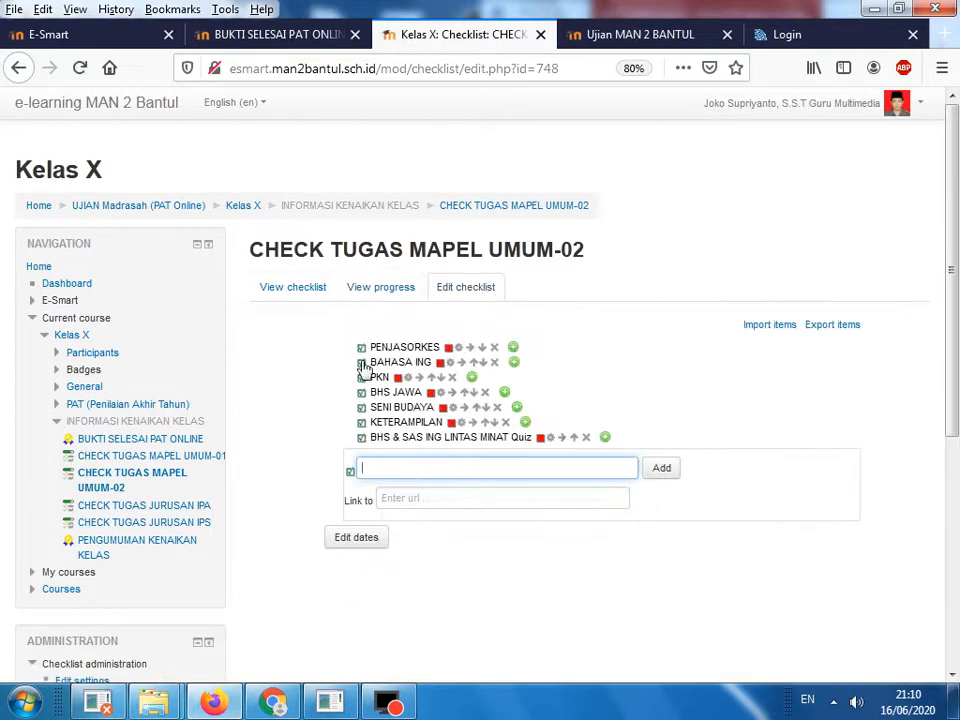
pyautogui.click(384, 287)
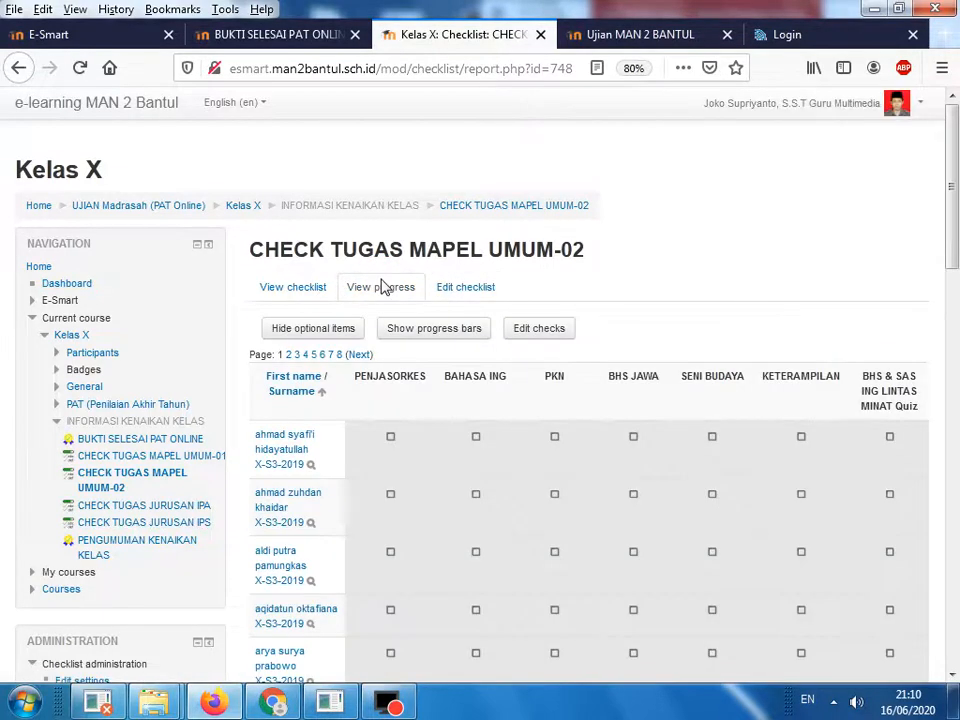
pyautogui.click(300, 288)
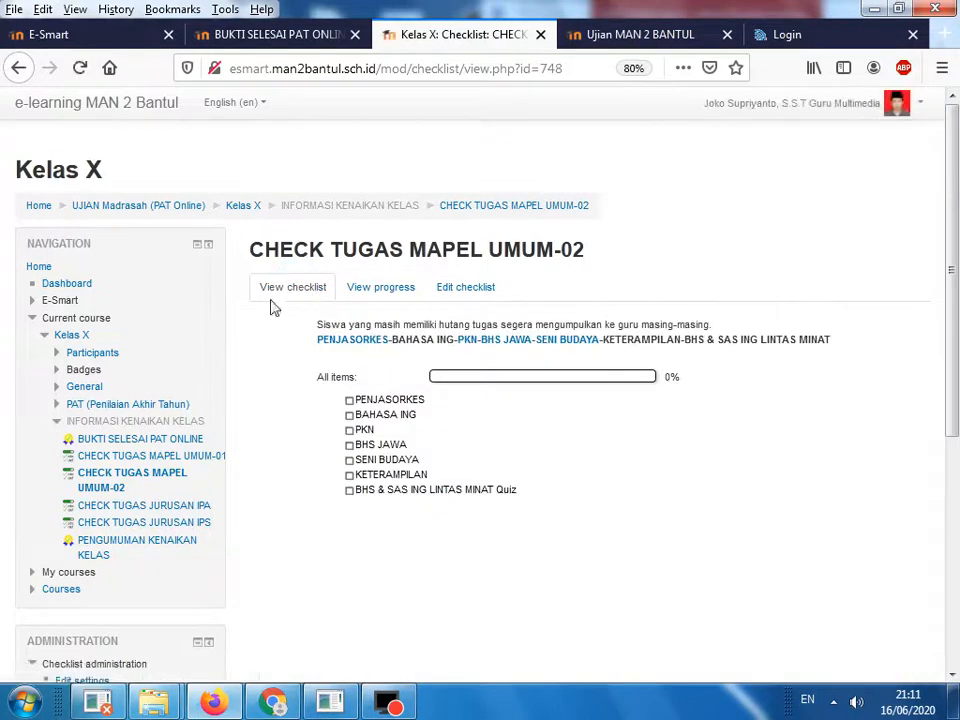
pyautogui.moveTo(307, 330); pyautogui.dragTo(590, 345)
pyautogui.click(583, 418)
# Switch to Chrome and open the testing_check checklist under Topic 1 of the Kelas X course.
pyautogui.click(216, 703)
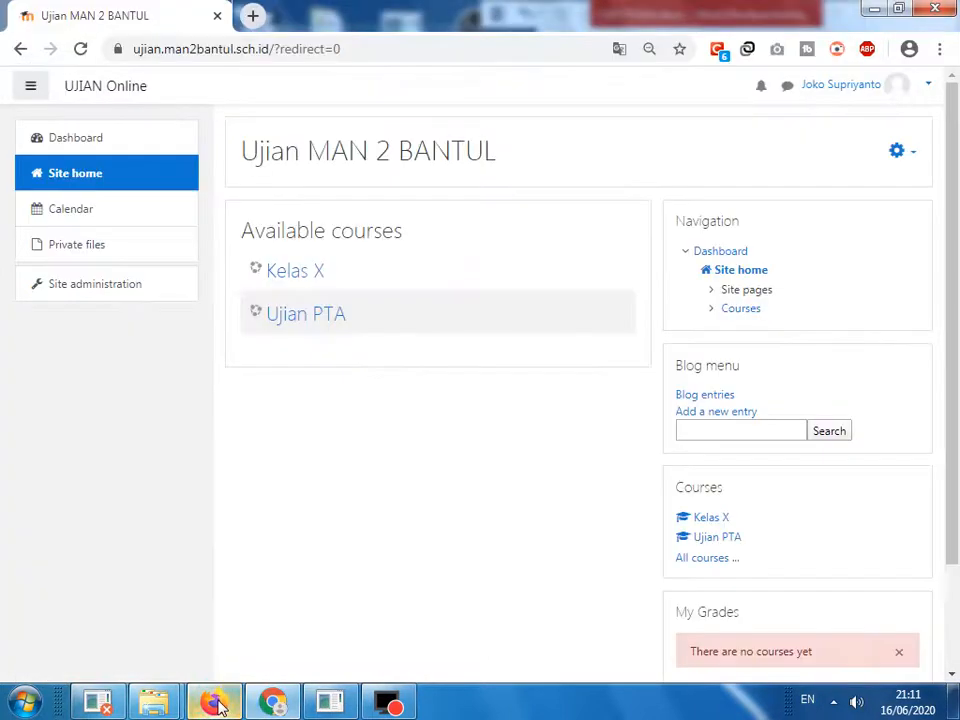
pyautogui.click(272, 703)
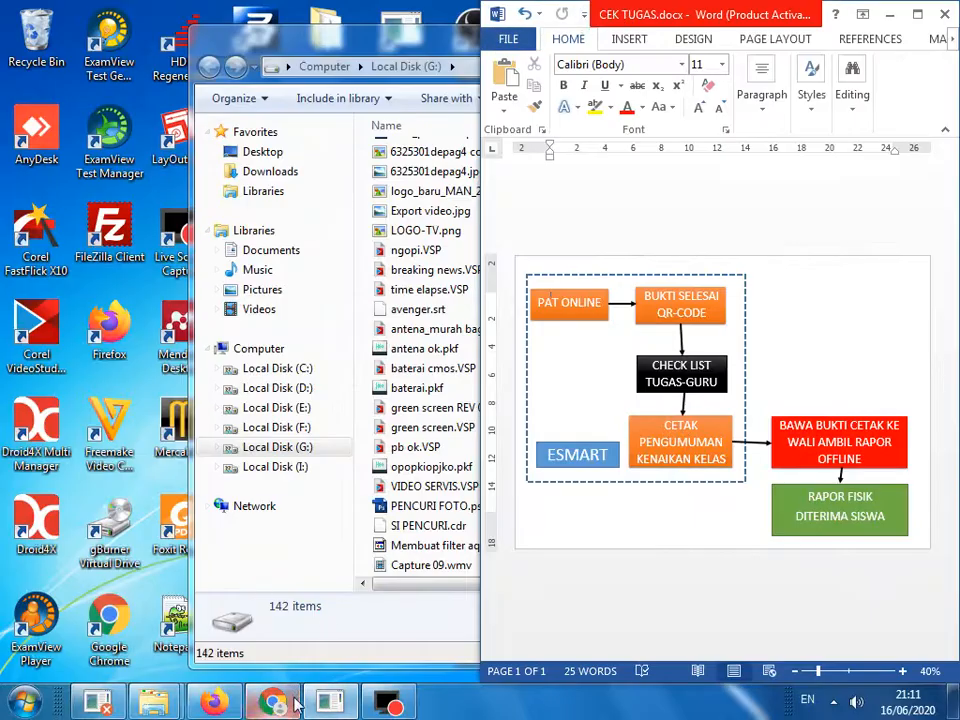
pyautogui.click(290, 704)
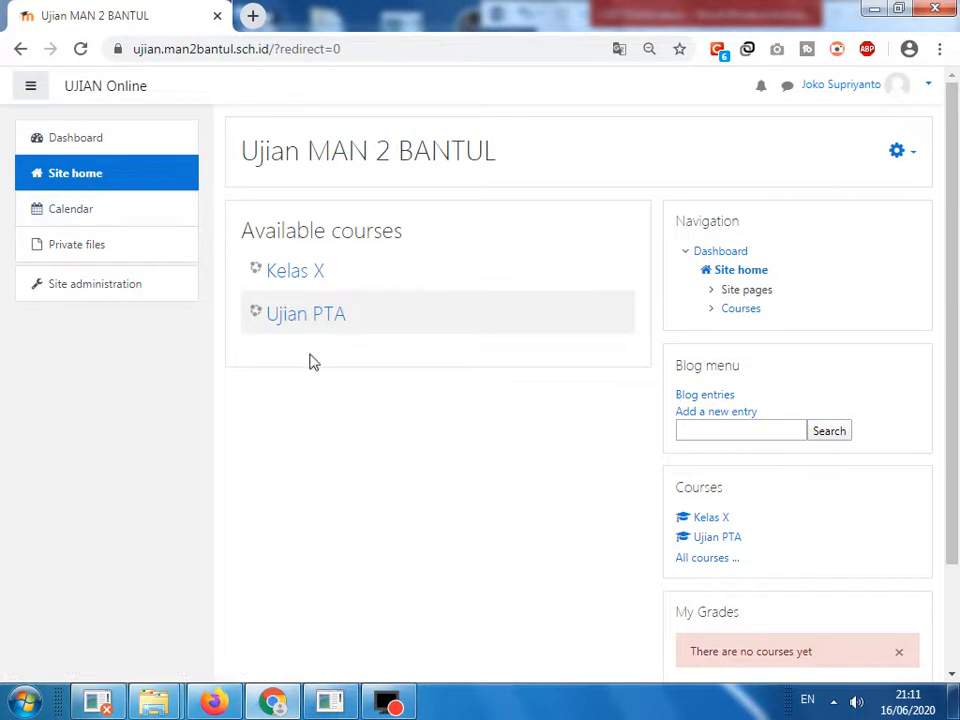
pyautogui.click(288, 268)
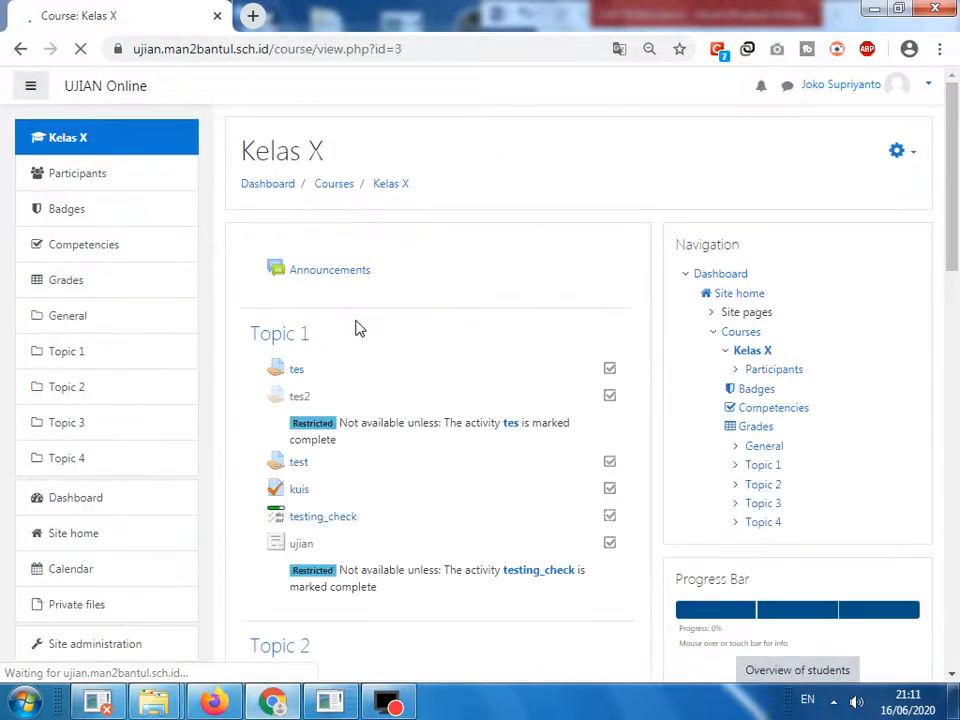
pyautogui.scroll(-2, 377, 364)
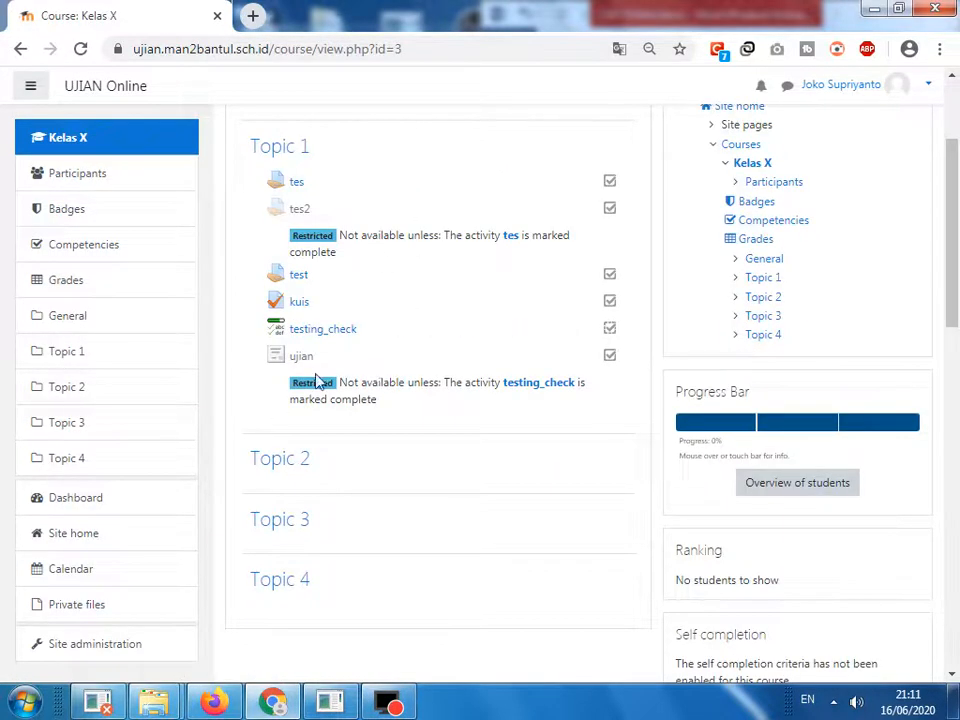
pyautogui.click(318, 333)
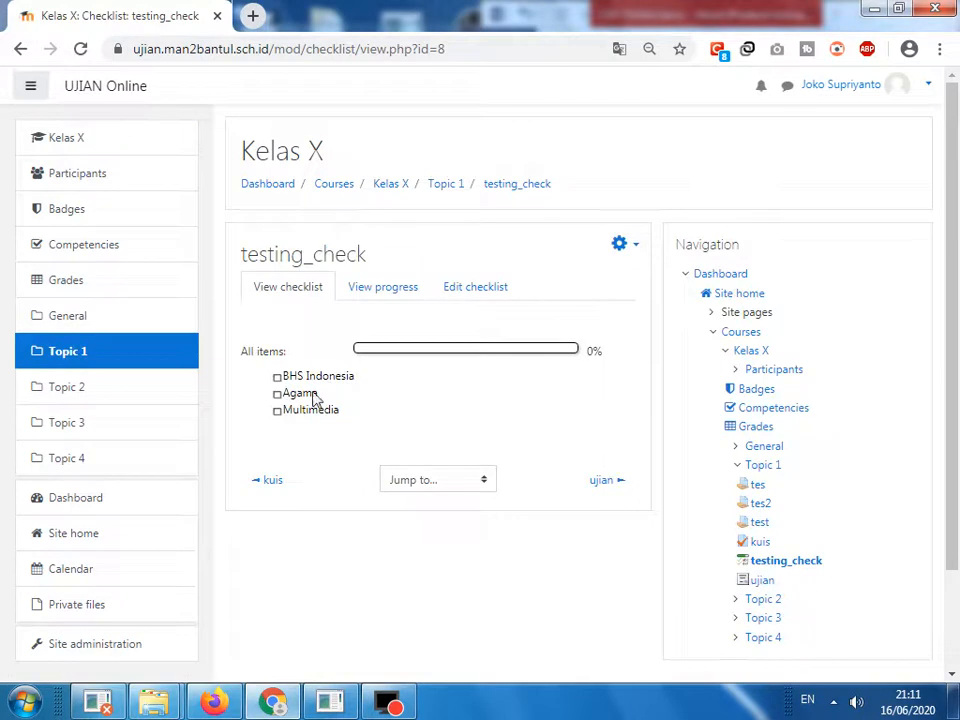
# Open the testing_check progress table in check-editing mode and examine the BHS Indonesia, Agama and Multimedia columns.
pyautogui.click(382, 288)
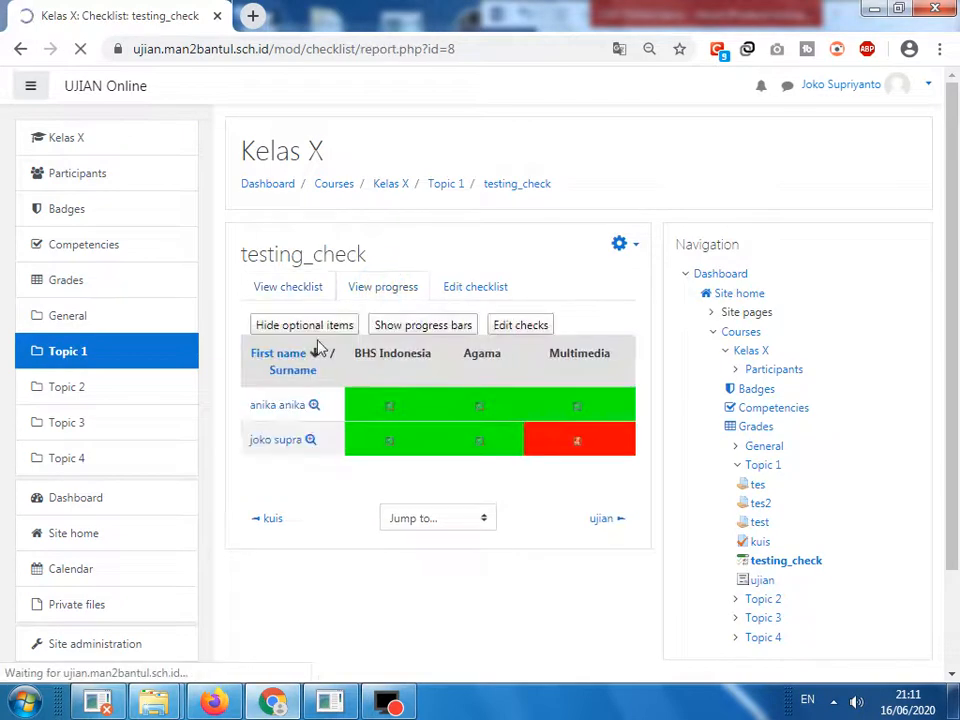
pyautogui.click(521, 329)
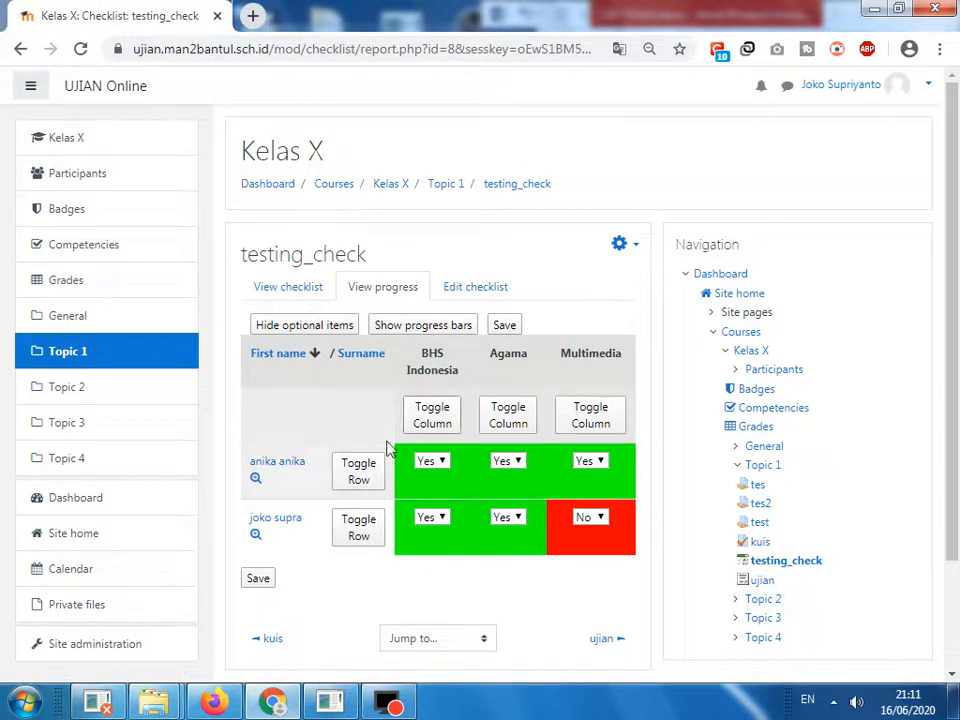
pyautogui.moveTo(428, 352); pyautogui.dragTo(622, 355)
# Switch to Firefox, inspect the student's testing_check checklist in UJIAN Online's Kelas X course, and return to CHECK TUGAS MAPEL UMUM-02.
pyautogui.hotkey('alt', 'Tab')
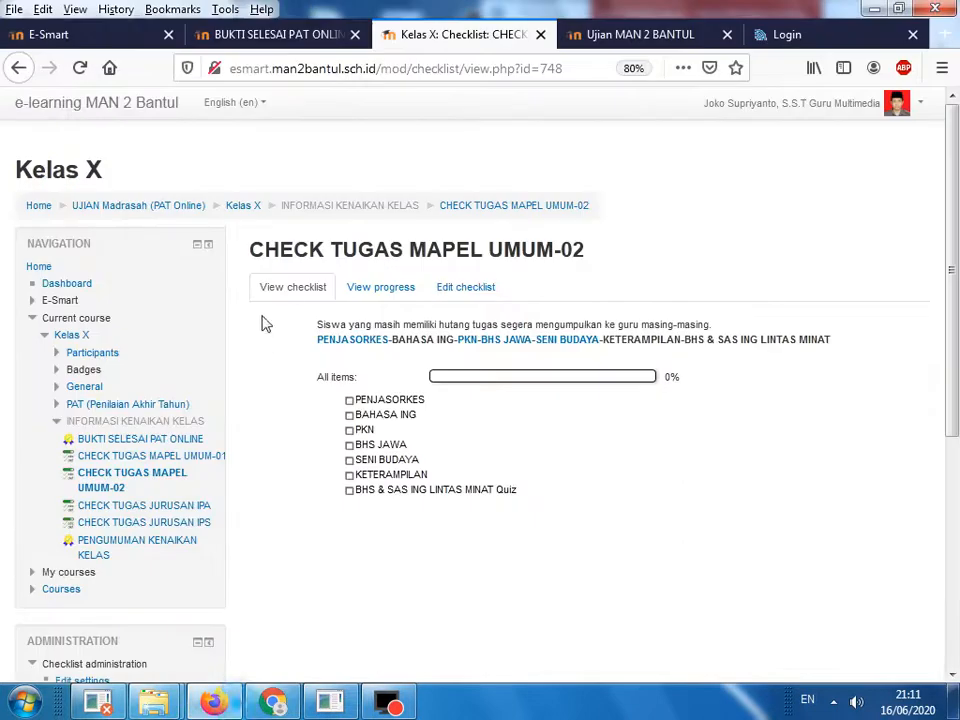
pyautogui.click(598, 36)
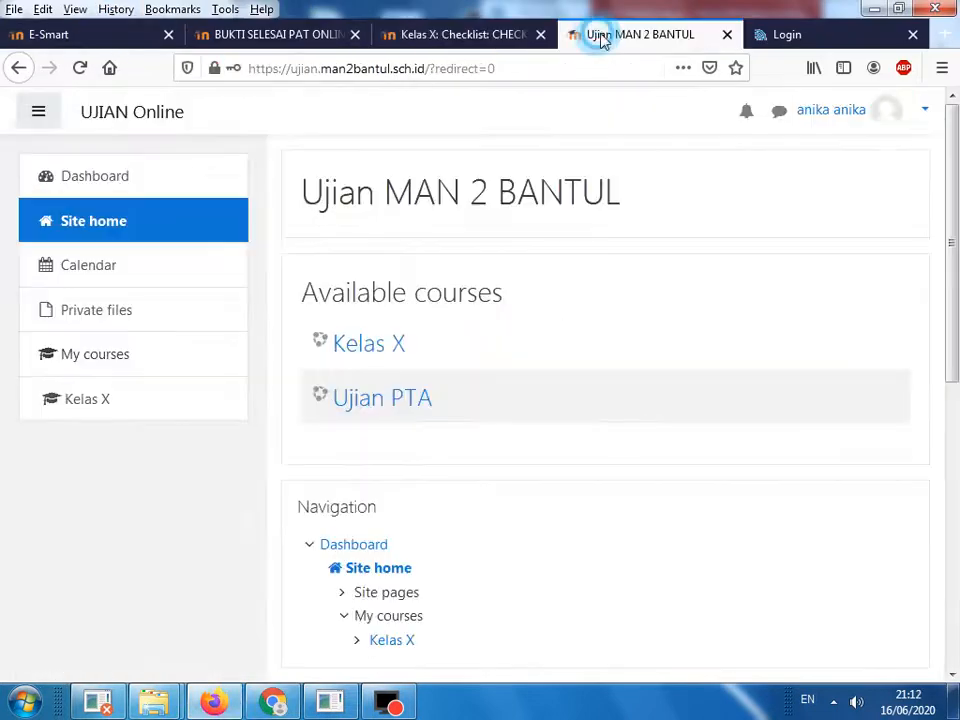
pyautogui.click(390, 348)
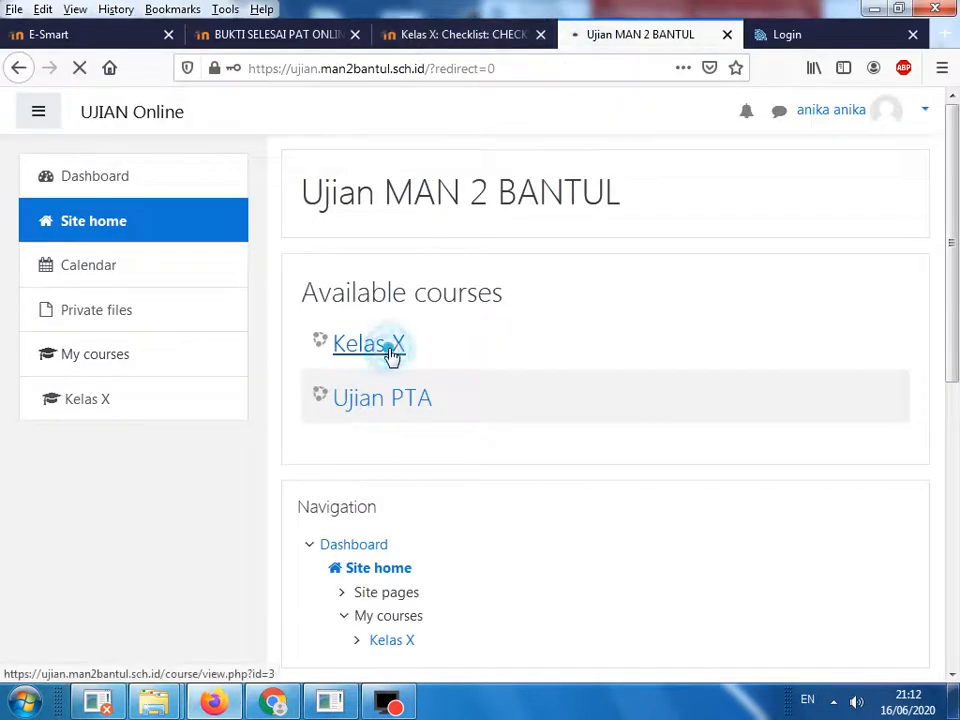
pyautogui.scroll(-3, 476, 435)
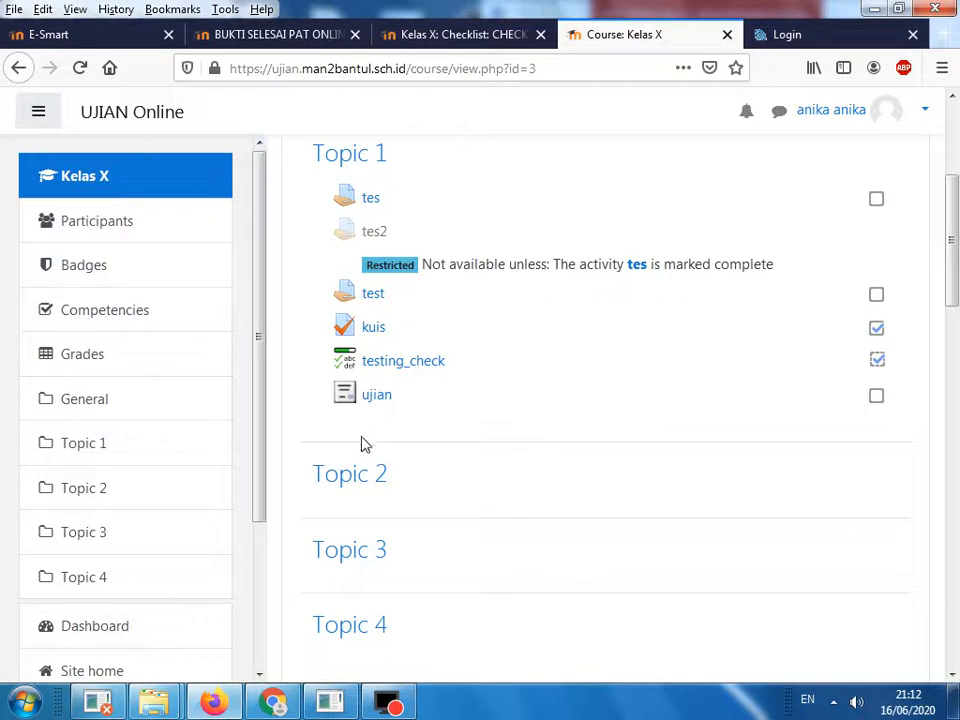
pyautogui.click(435, 364)
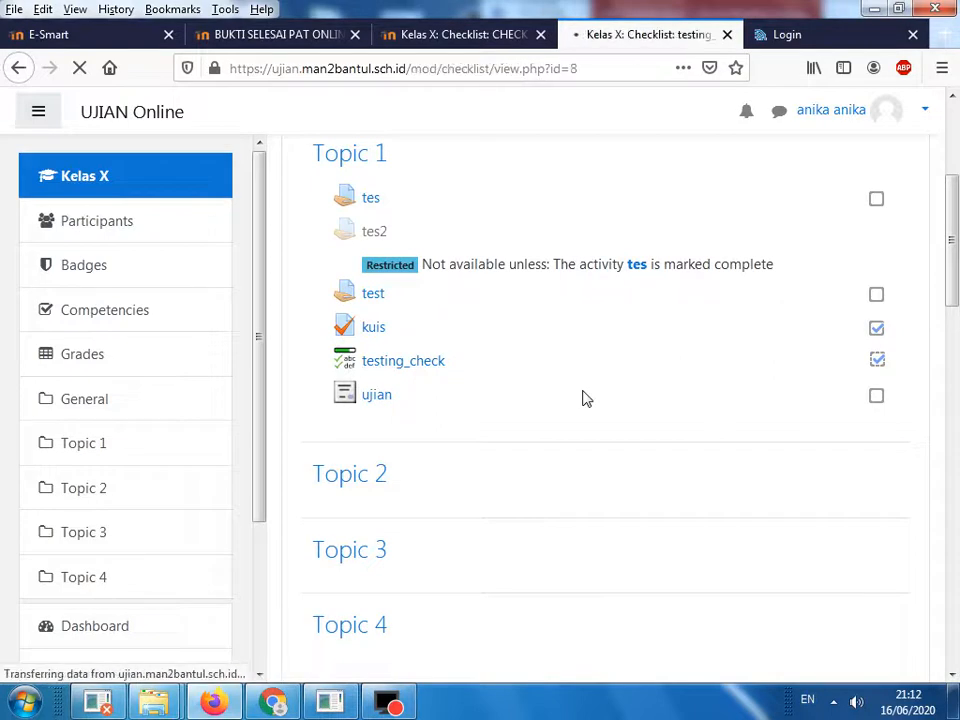
pyautogui.scroll(-4, 617, 439)
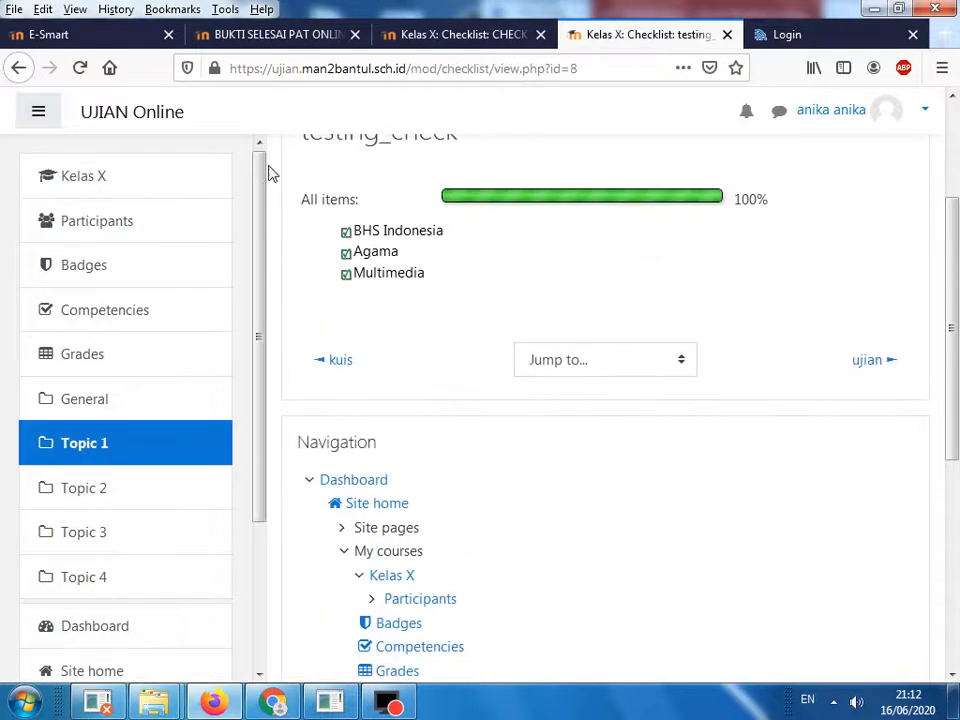
pyautogui.scroll(4, 693, 477)
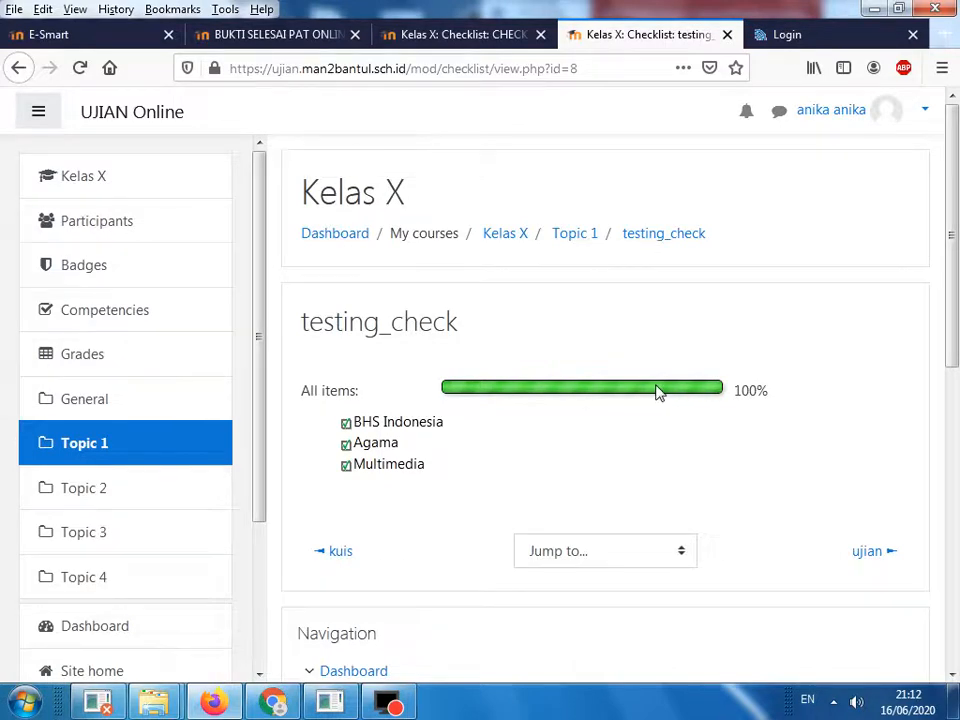
pyautogui.click(424, 36)
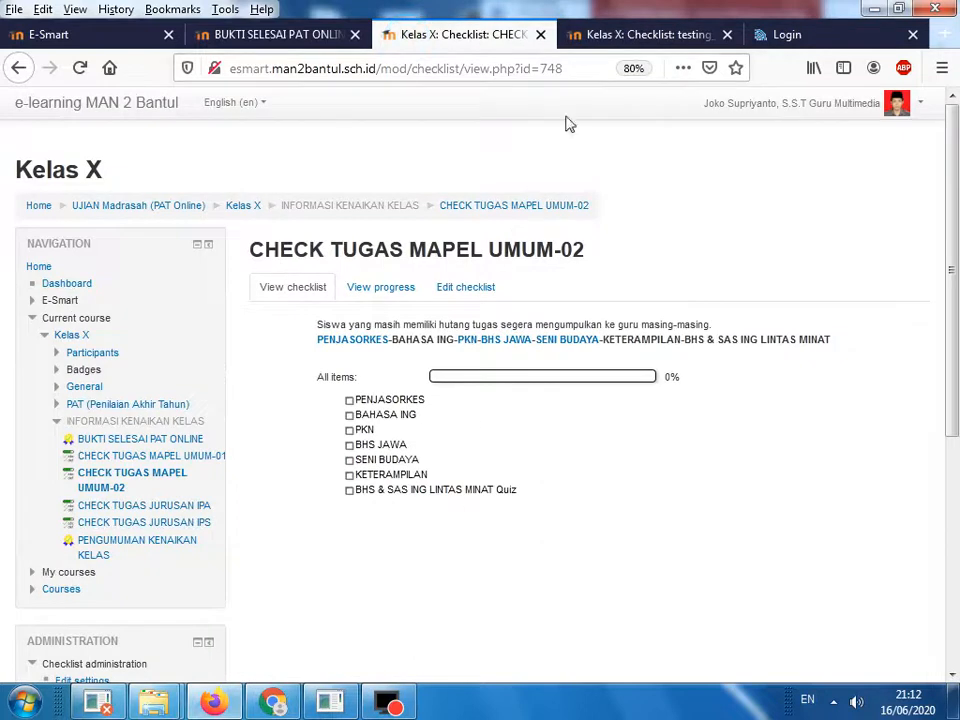
# Return to the student's Kelas X course page, open the ujian activity in a separate tab, and close that tab.
pyautogui.click(602, 37)
pyautogui.click(18, 68)
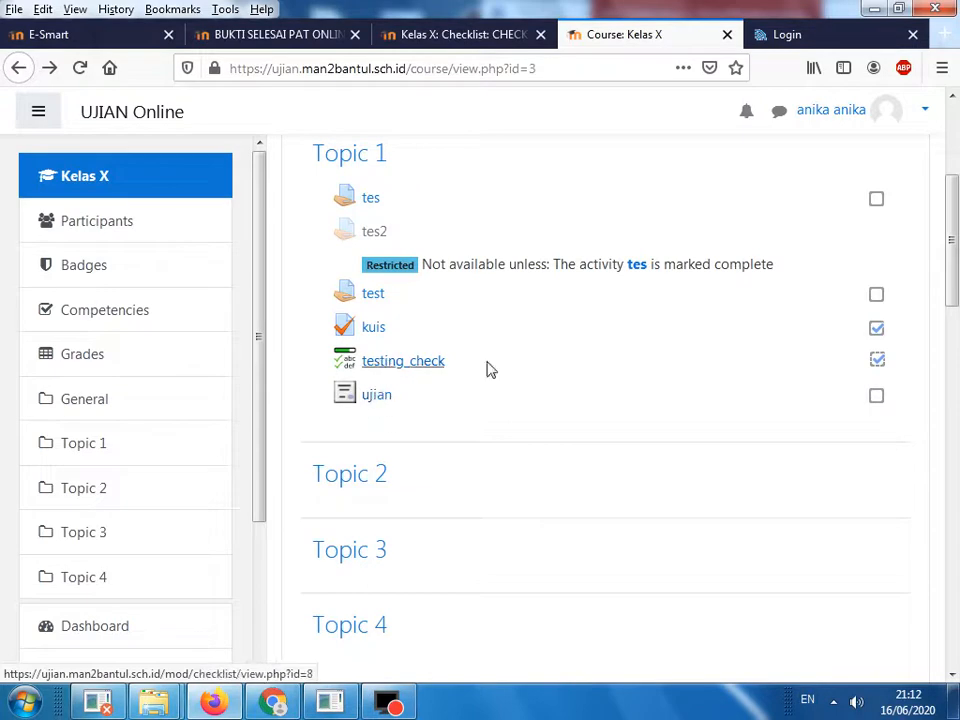
pyautogui.rightClick(378, 398)
pyautogui.click(430, 409)
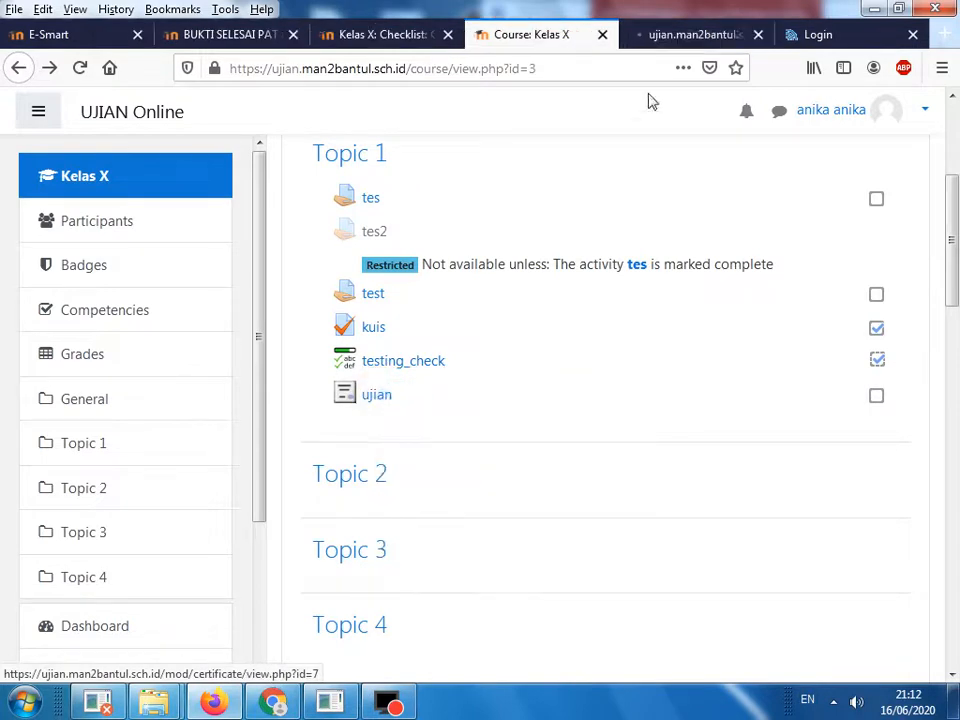
pyautogui.click(755, 35)
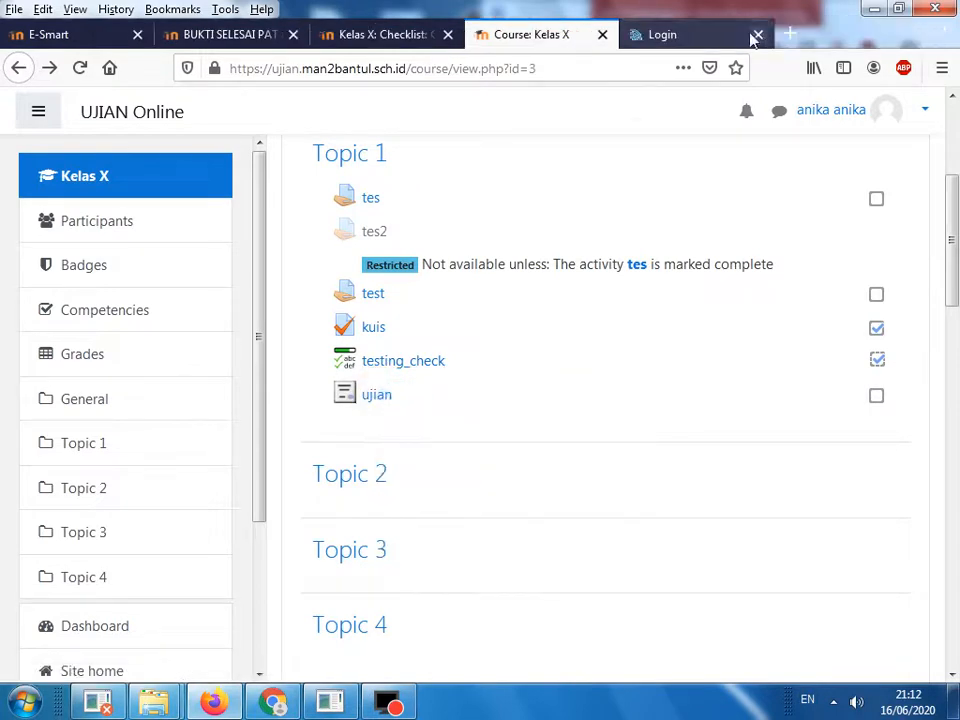
# Switch to Chrome, set the first listed student's Multimedia check to No in testing_check, and save the progress table.
pyautogui.click(274, 703)
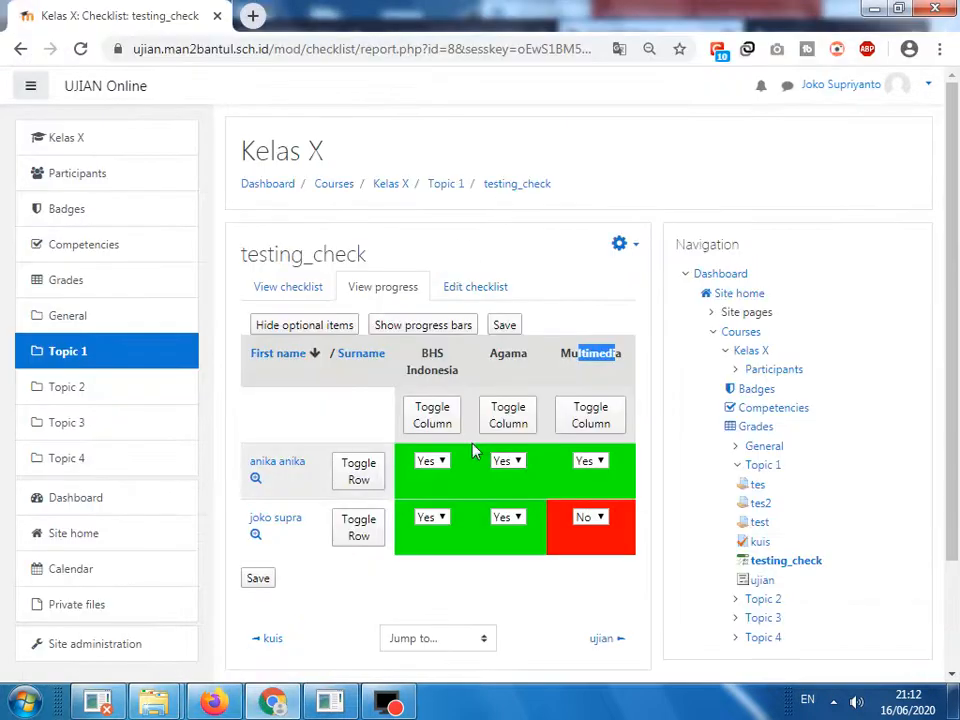
pyautogui.click(592, 461)
pyautogui.click(586, 507)
pyautogui.click(258, 582)
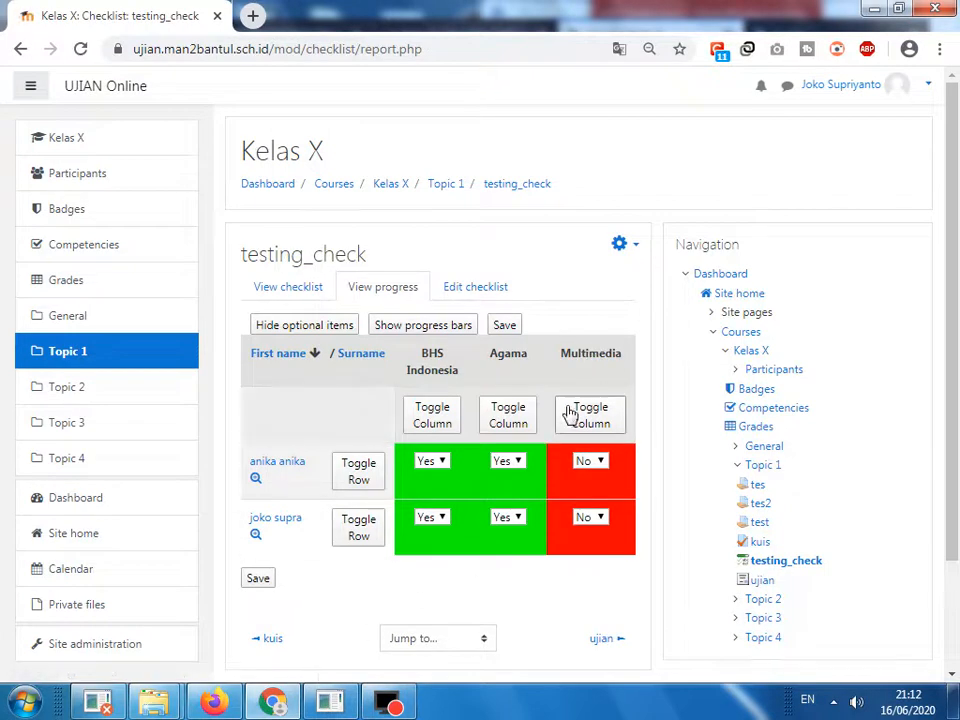
# Switch to Firefox, reload the student's Kelas X course, and inspect the testing_check items against the teacher's progress table in Chrome.
pyautogui.click(215, 703)
pyautogui.click(80, 67)
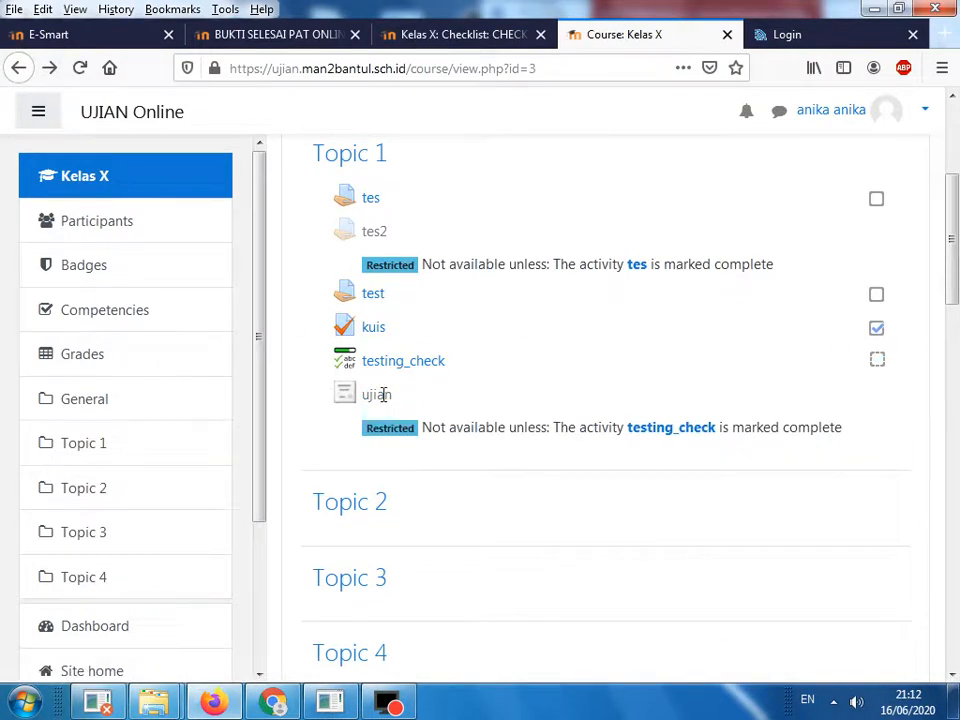
pyautogui.click(400, 366)
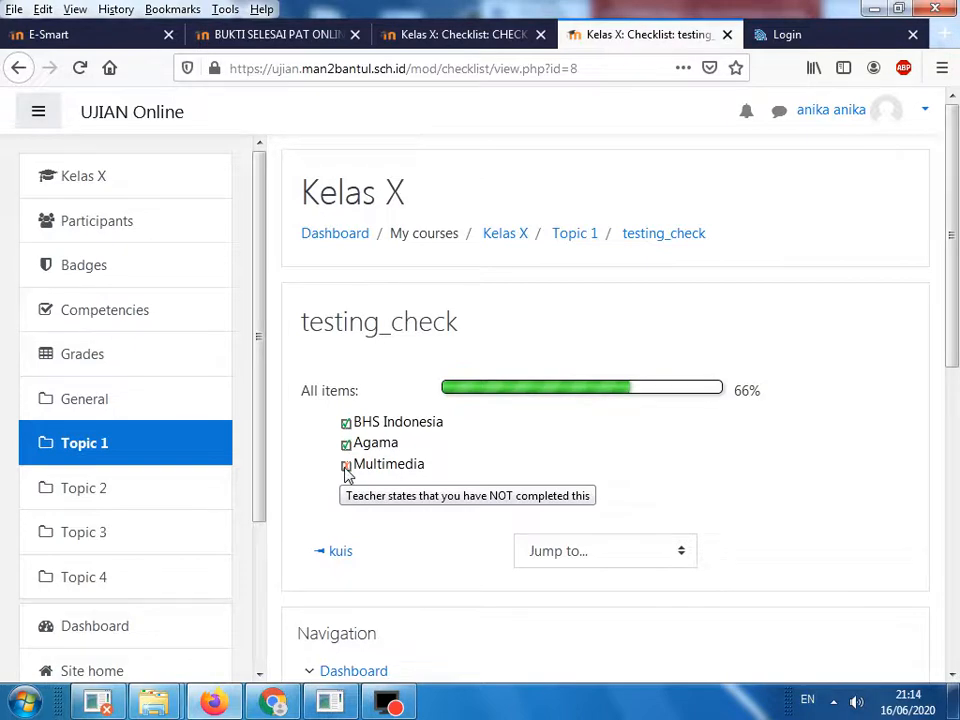
pyautogui.click(213, 702)
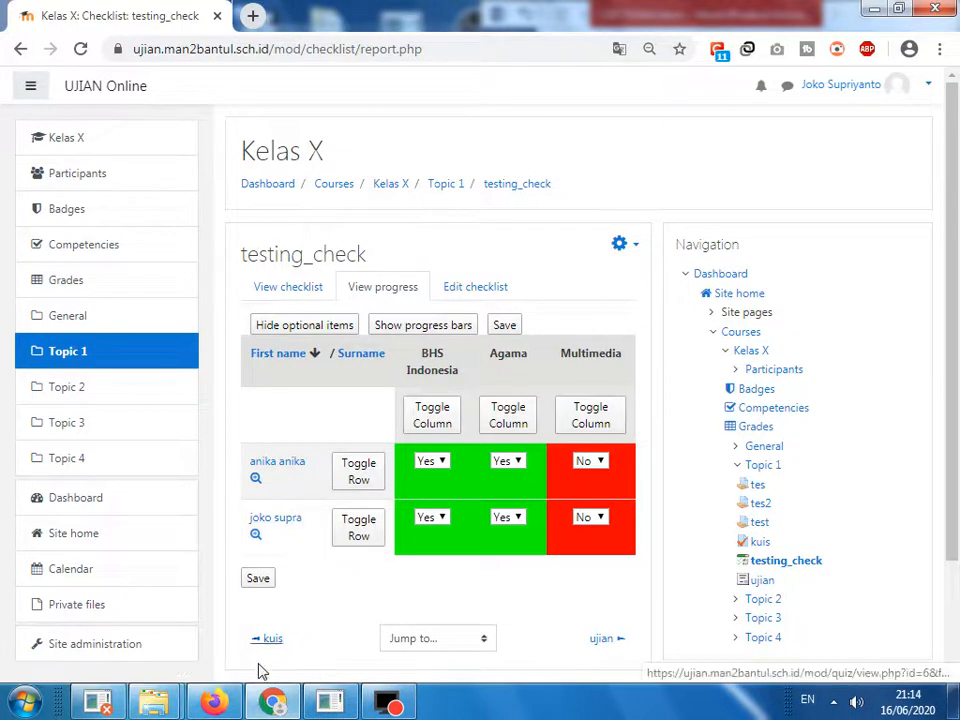
pyautogui.click(213, 703)
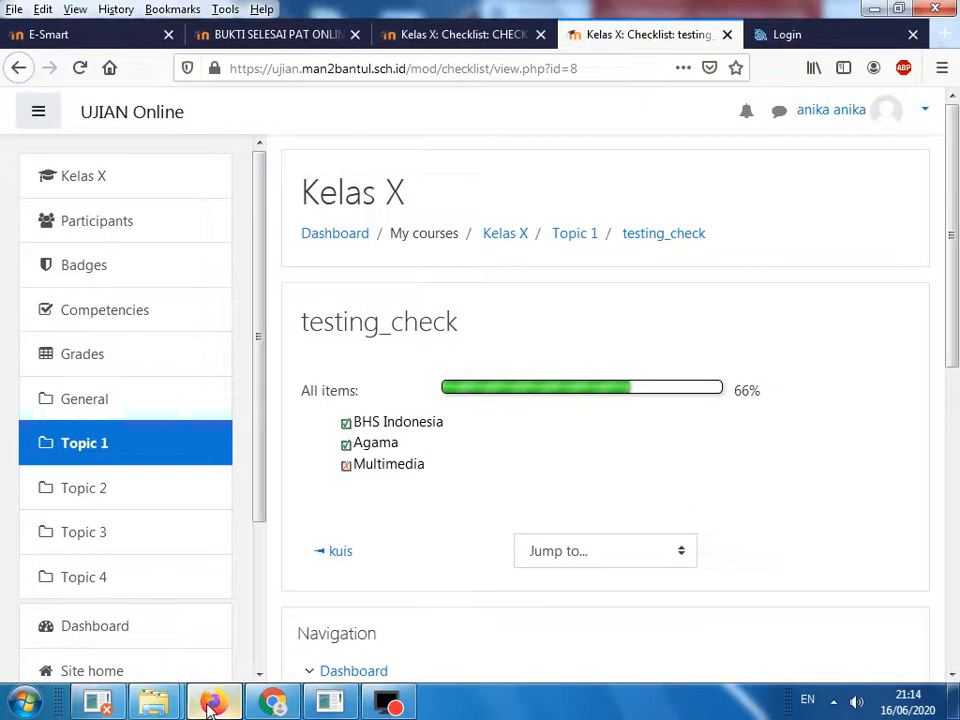
# View the CHECK TUGAS MAPEL UMUM-02 progress table and go to the INFORMASI KENAIKAN KELAS section of the Kelas X course.
pyautogui.click(455, 37)
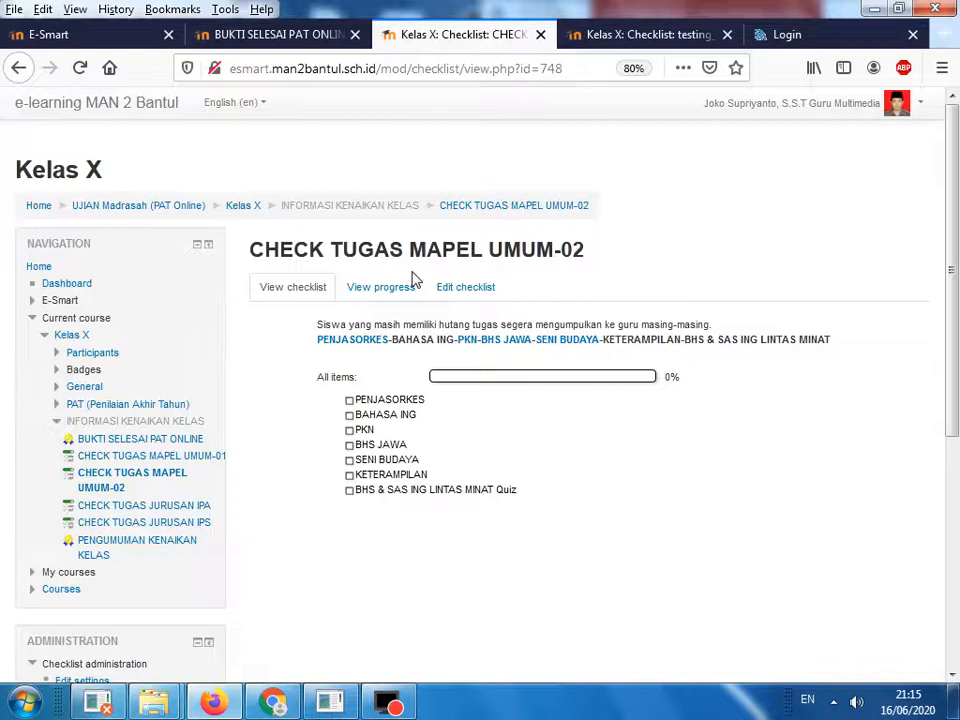
pyautogui.click(390, 295)
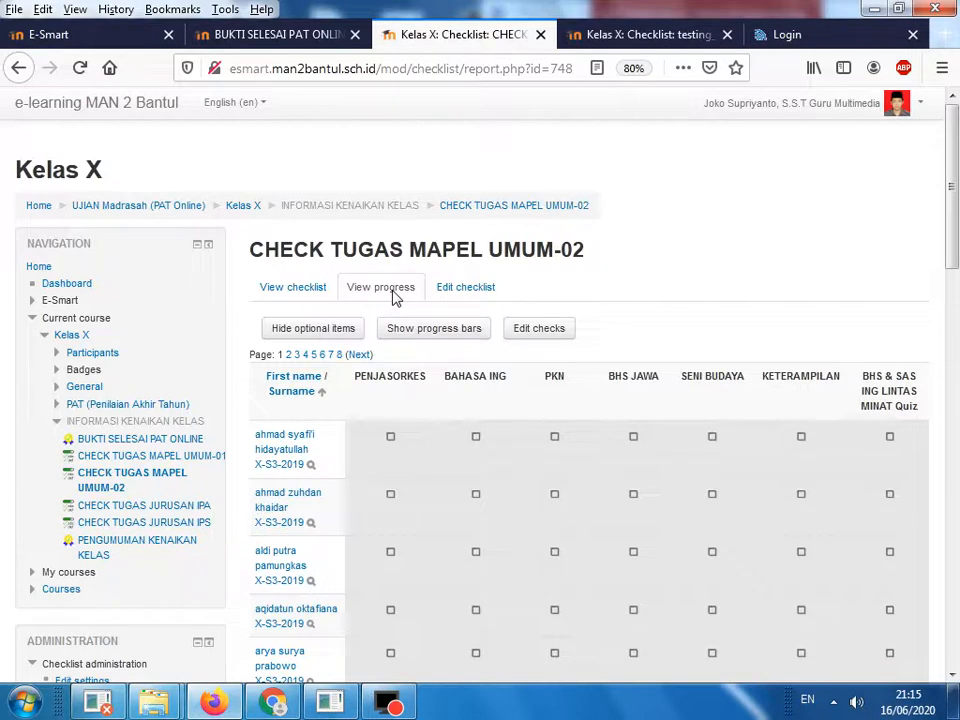
pyautogui.click(379, 208)
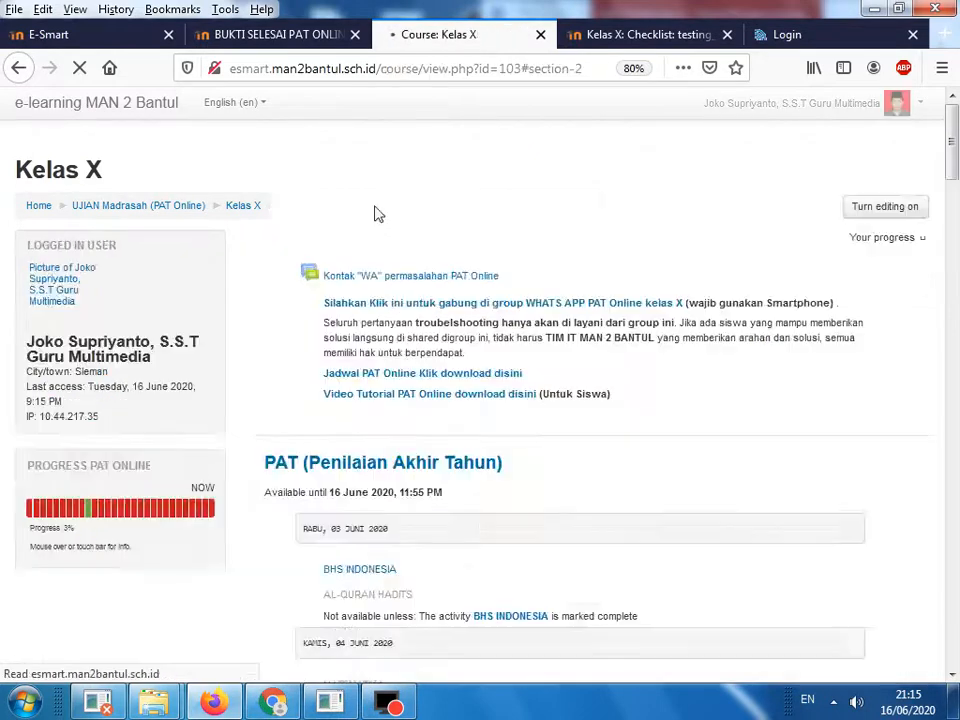
pyautogui.scroll(-15, 514, 418)
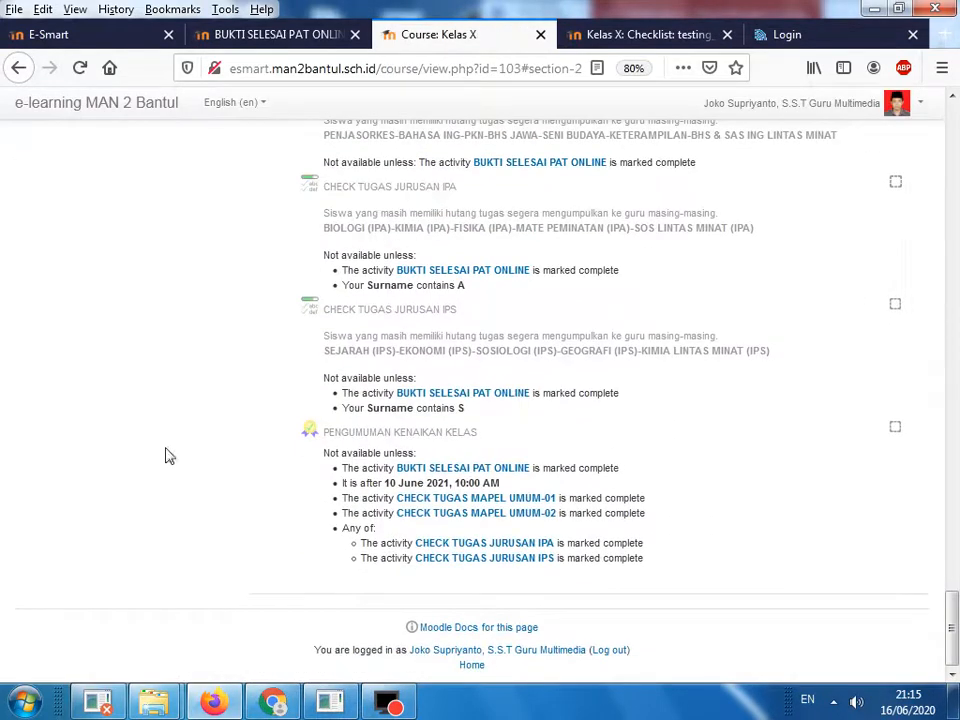
# Open PENGUMUMAN KENAIKAN KELAS in a new tab, get its certificate, examine the promotion statement, and close the certificate window.
pyautogui.rightClick(390, 437)
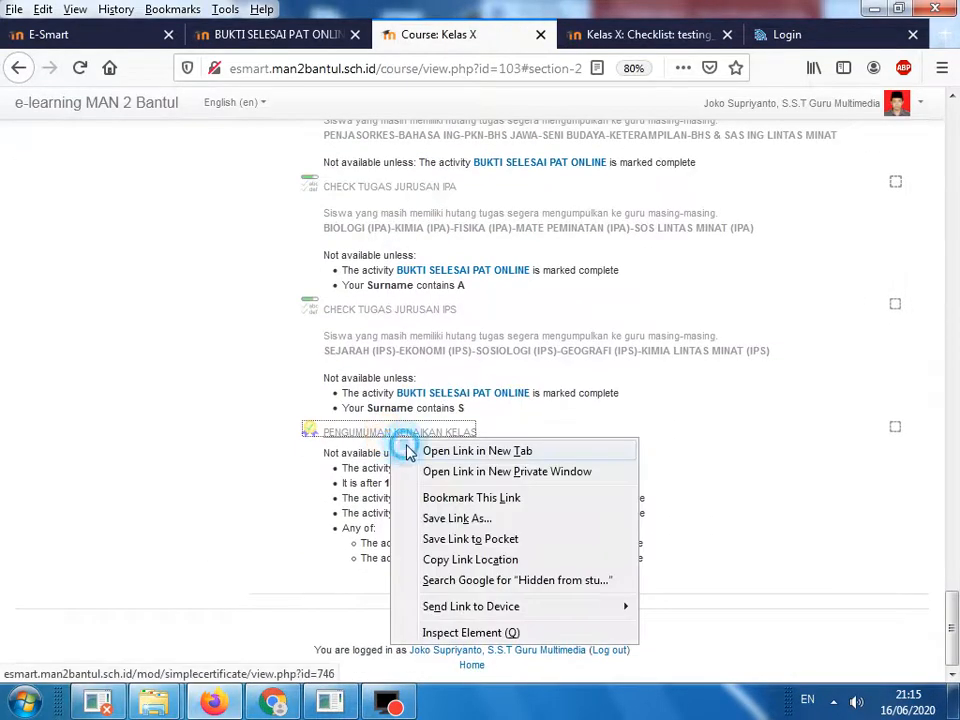
pyautogui.click(410, 451)
pyautogui.click(497, 37)
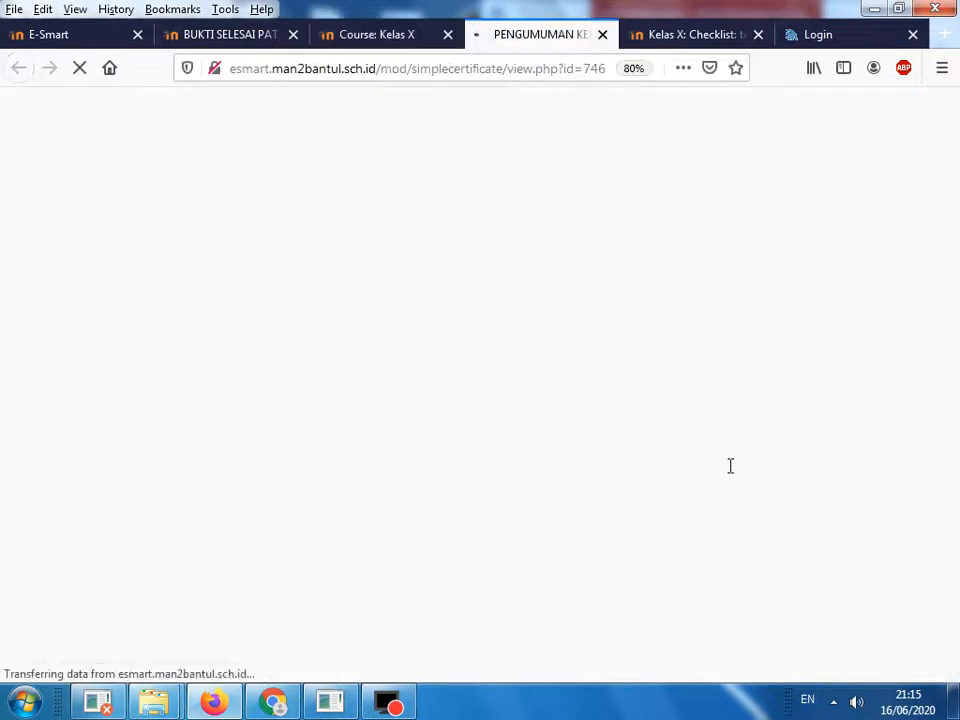
pyautogui.click(590, 306)
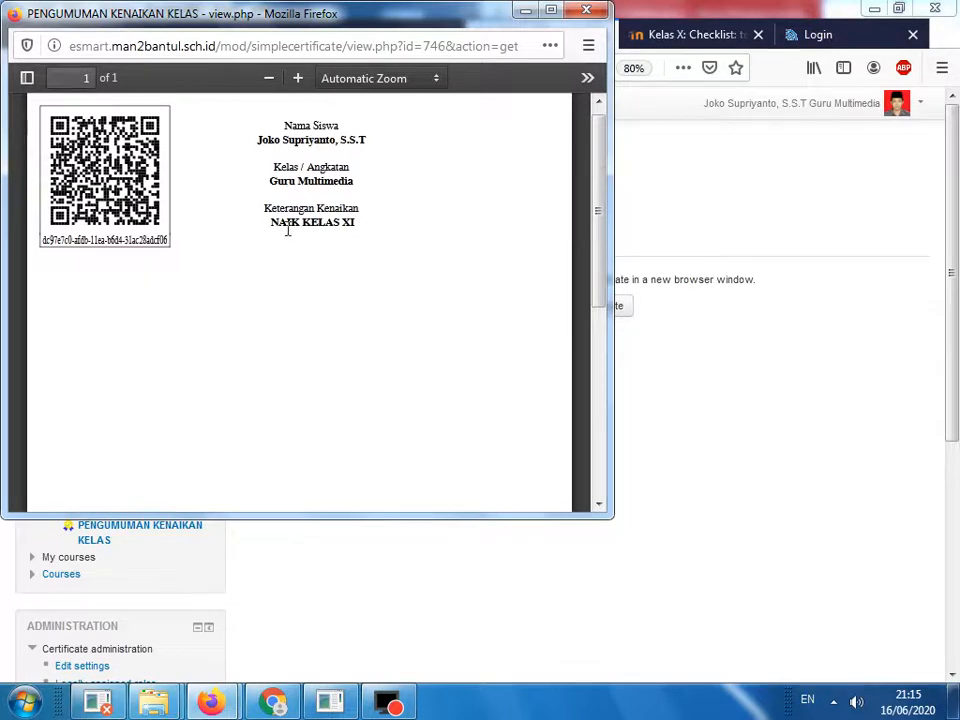
pyautogui.click(585, 11)
# Return to the Kelas X course page and switch to the CEK TUGAS.docx flowchart in Word.
pyautogui.click(386, 34)
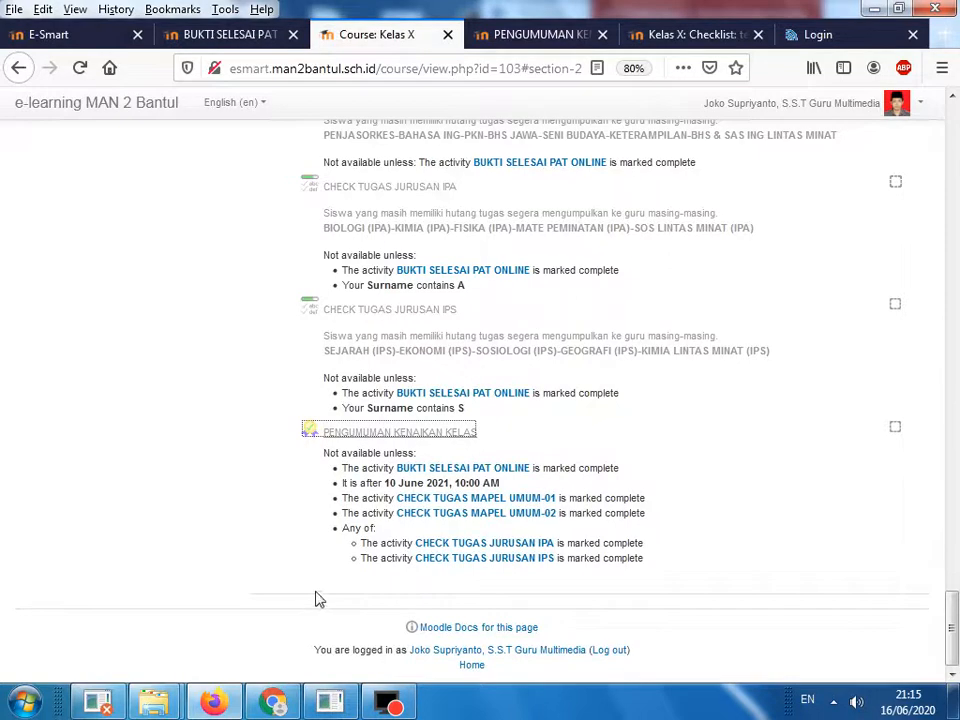
pyautogui.click(330, 703)
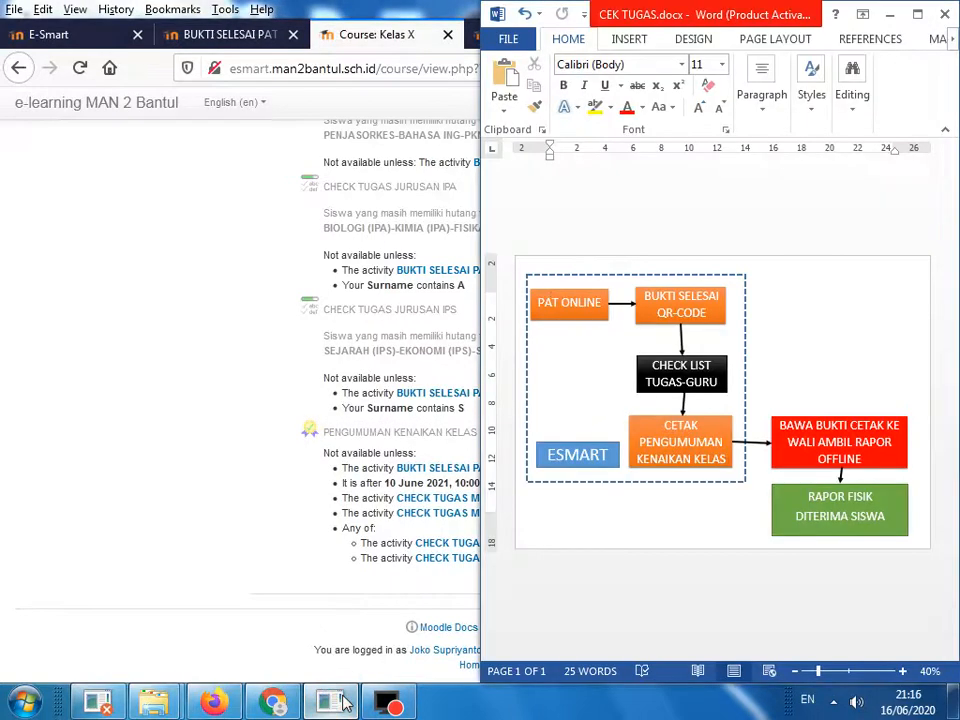